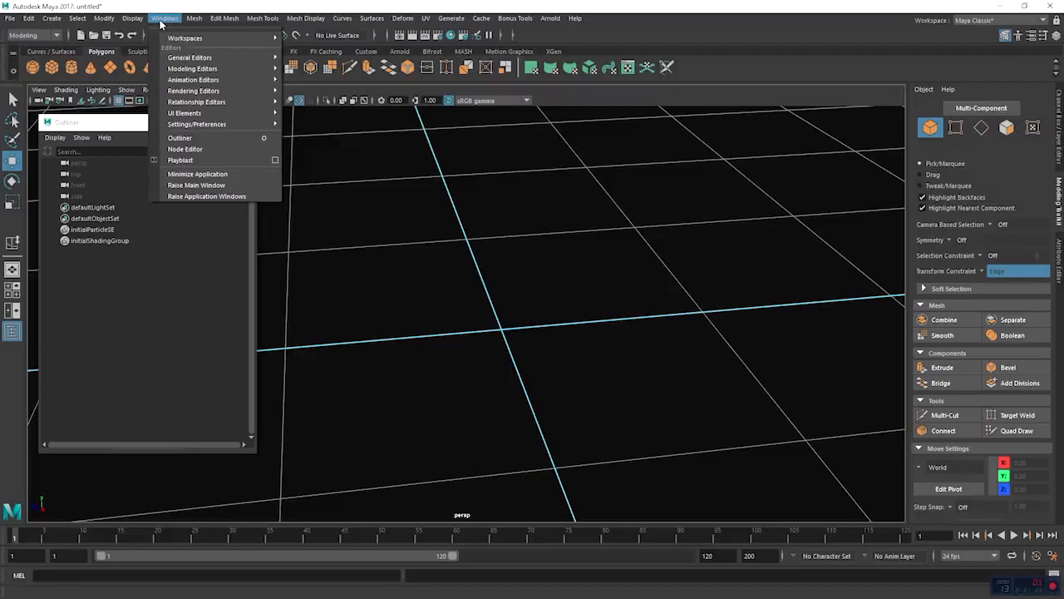
Step: Tear off the Edit Mesh menu as a floating window, reposition it in the viewport, and close it
mouse_move(209, 126)
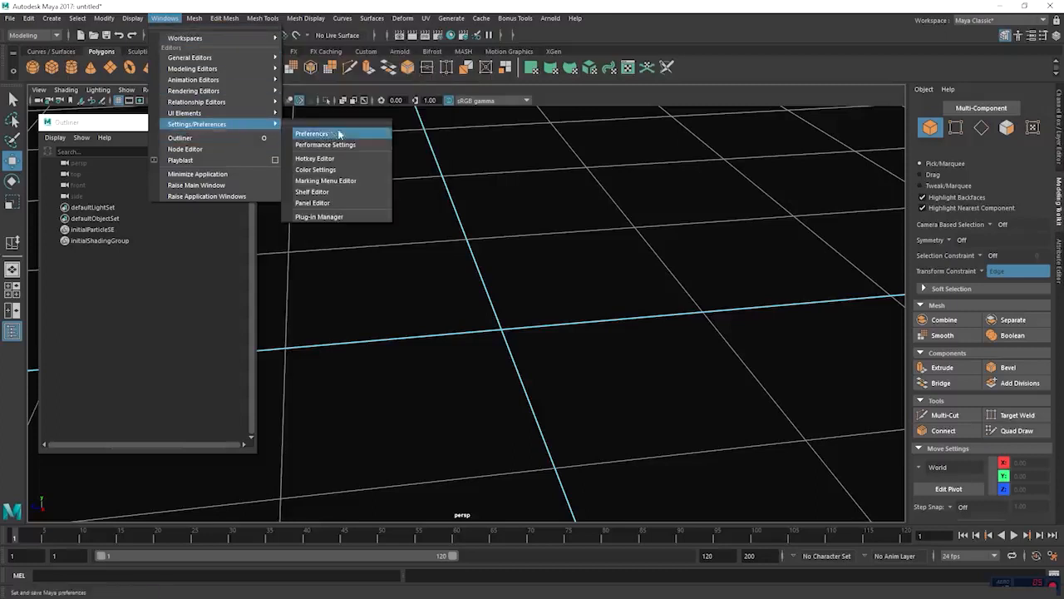
mouse_move(225, 18)
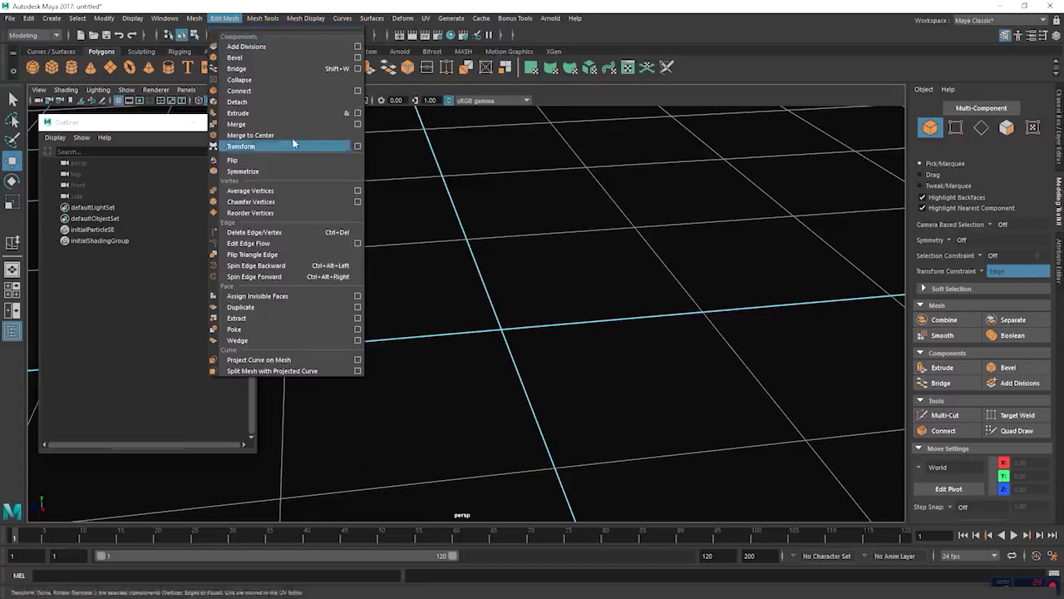
click(283, 32)
drag(544, 177, 681, 137)
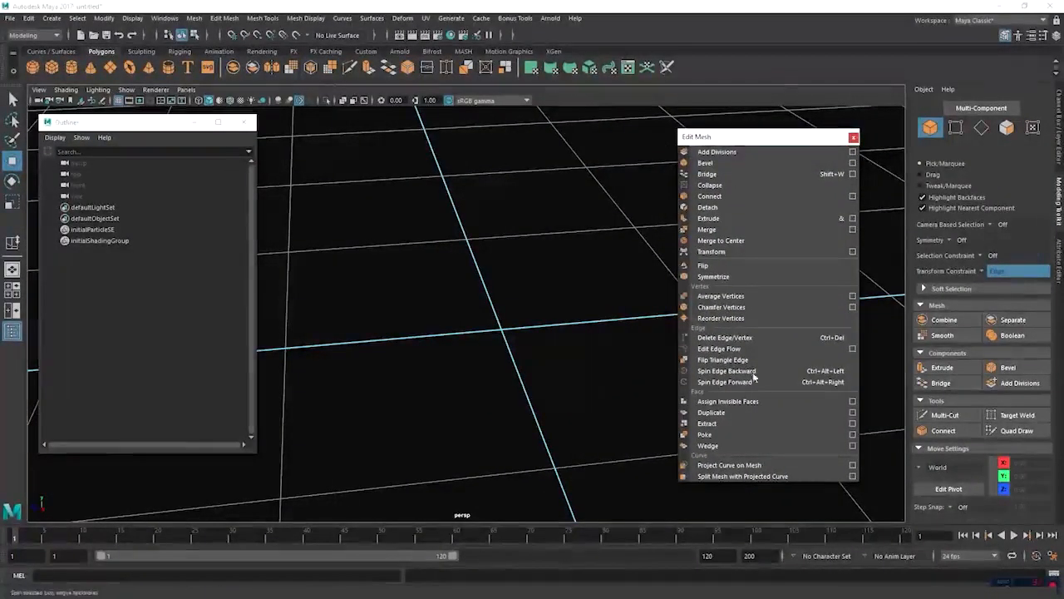
click(194, 17)
mouse_move(214, 17)
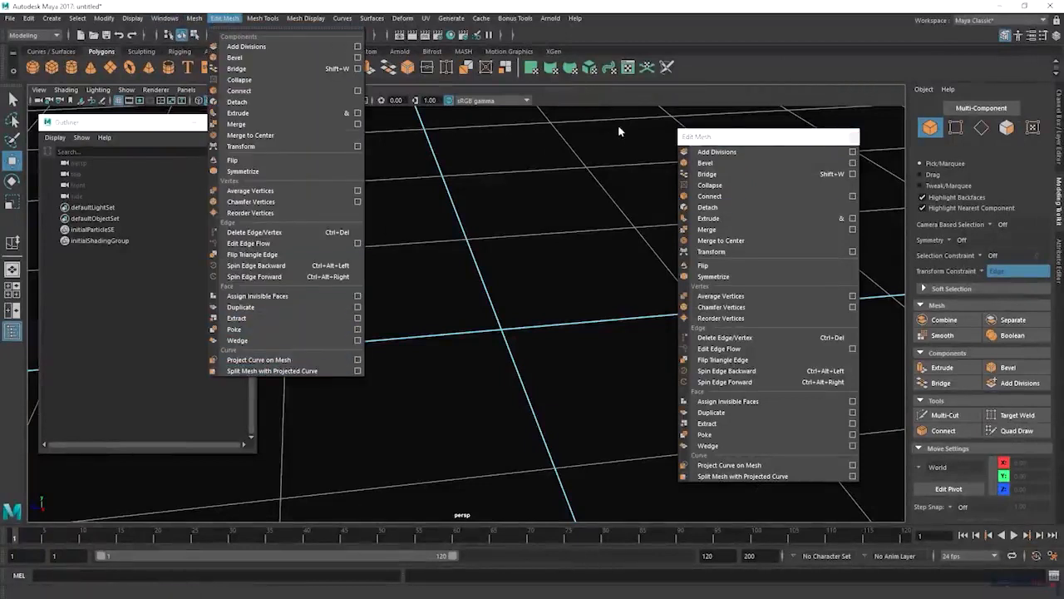
click(740, 139)
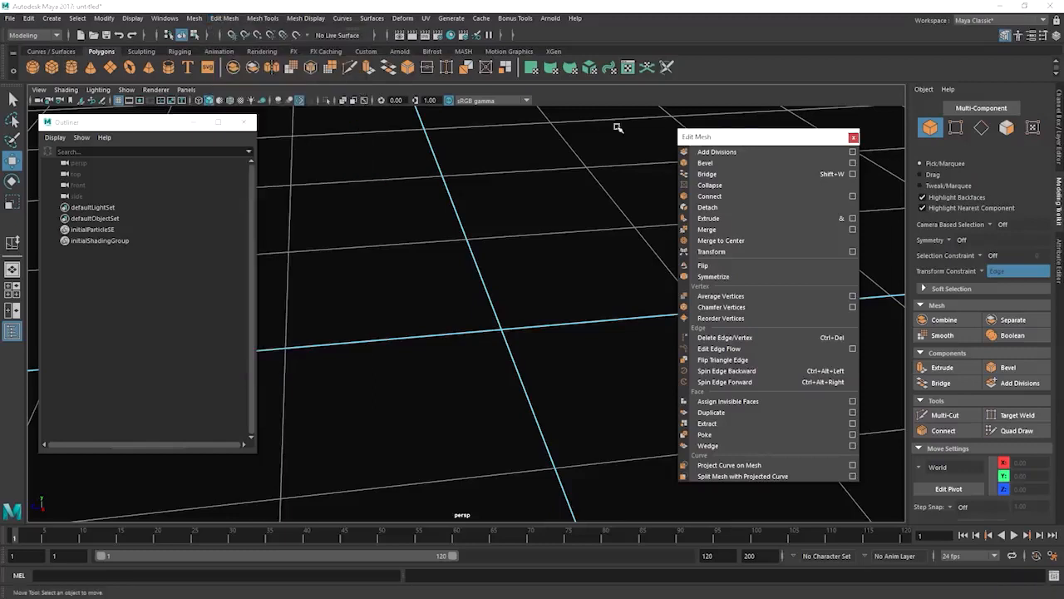
drag(746, 138, 697, 153)
click(806, 152)
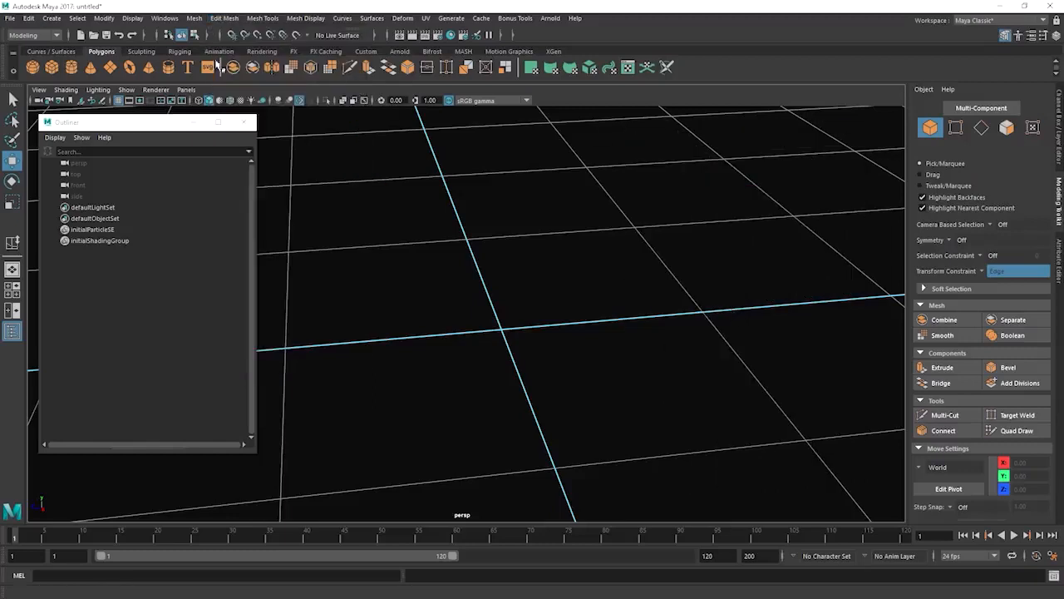
Step: Open the Shelf Editor, enlarge its window to fit the whole shelf list, and select the XGen shelf
click(164, 17)
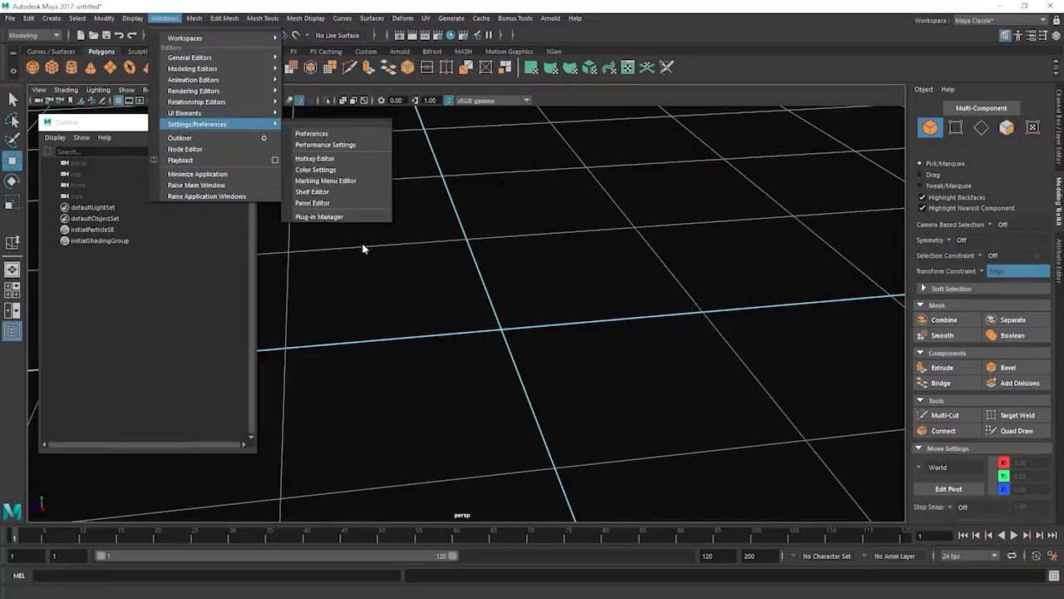
click(337, 192)
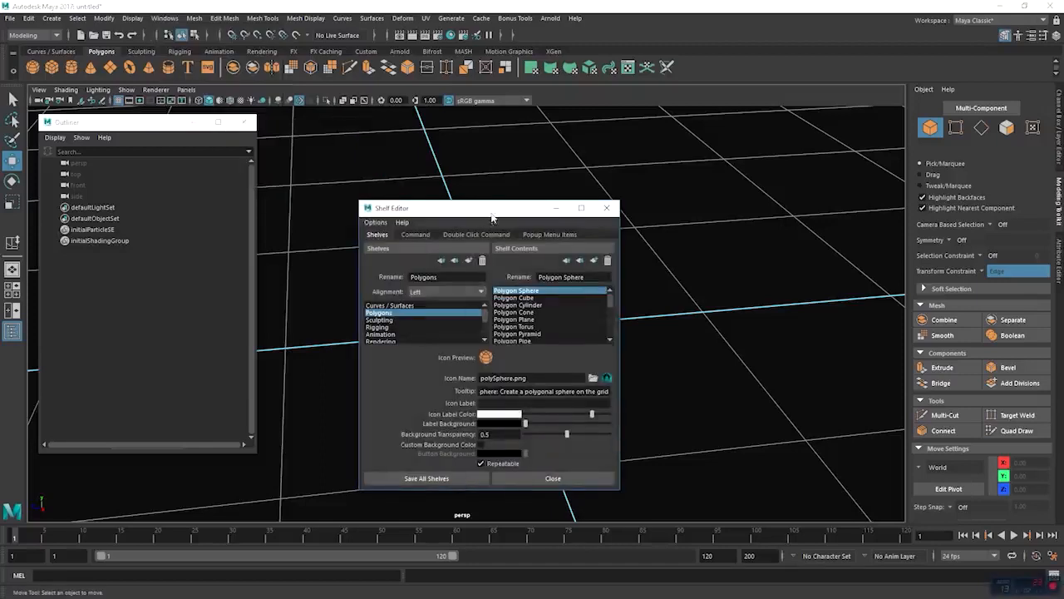
drag(491, 215, 484, 168)
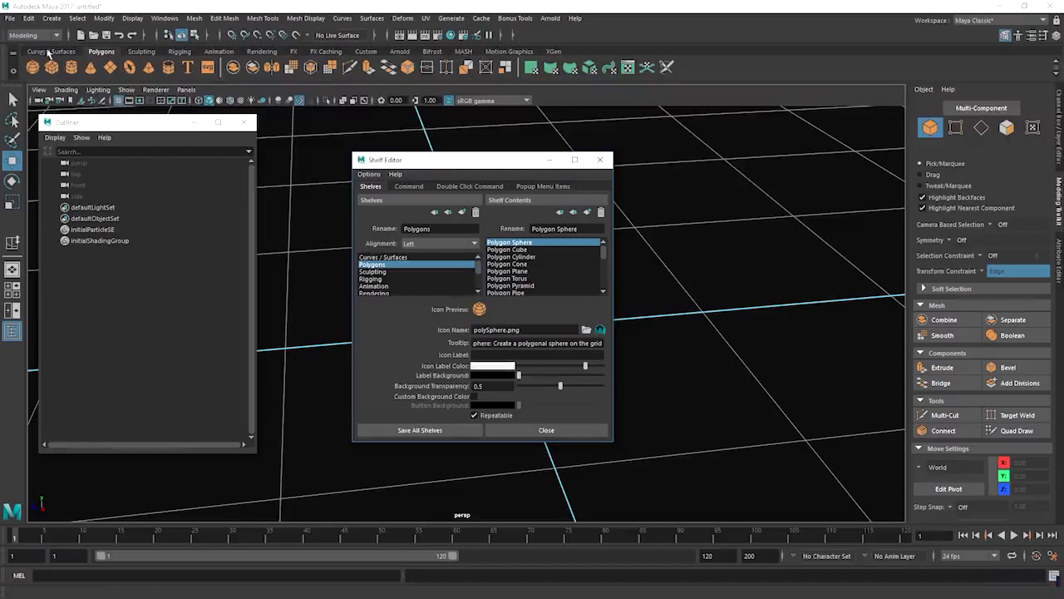
click(362, 257)
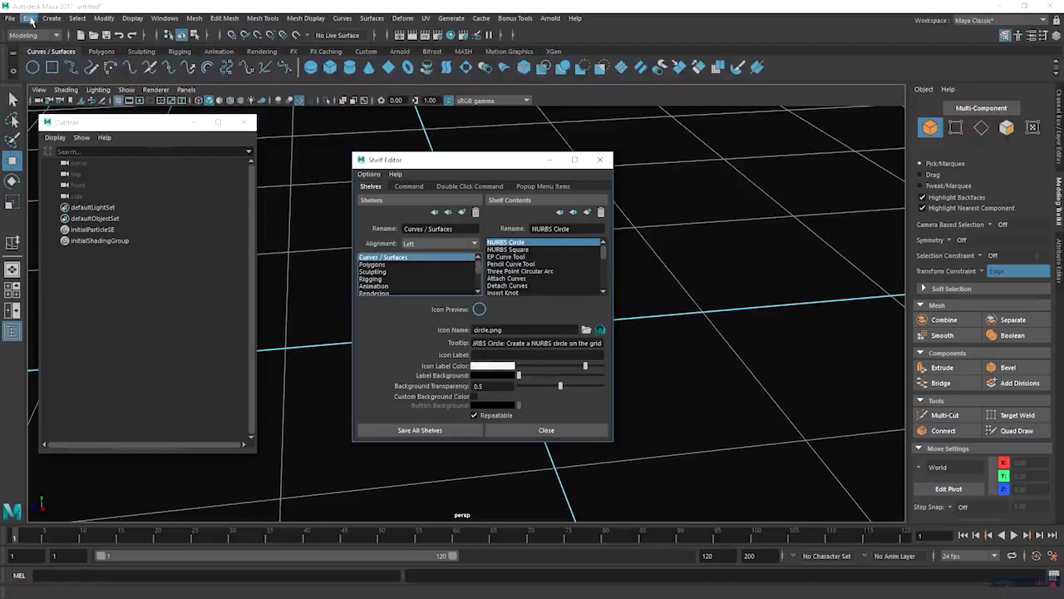
click(372, 264)
click(371, 278)
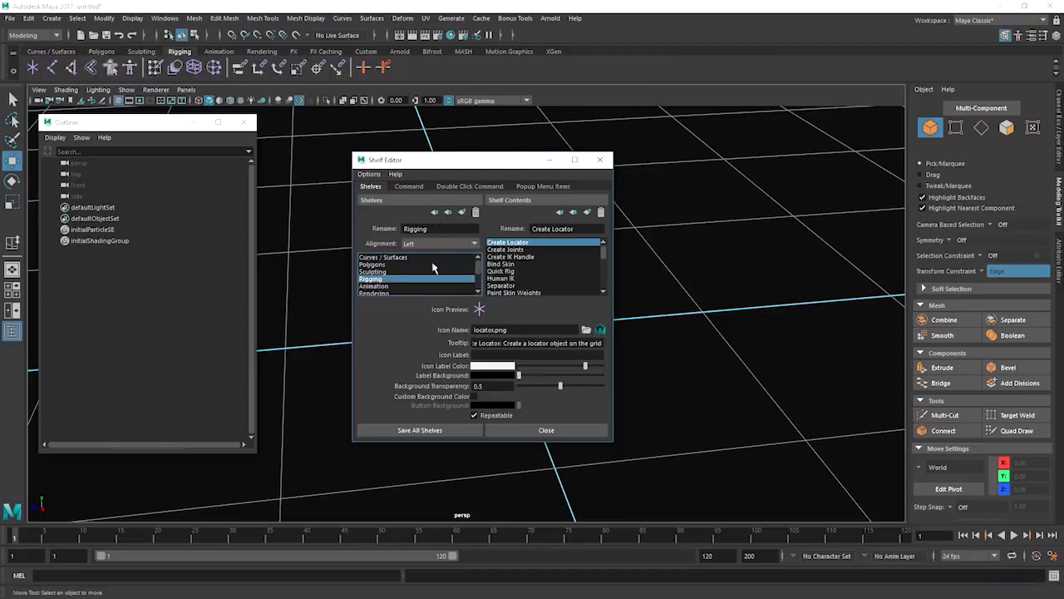
drag(458, 160, 466, 116)
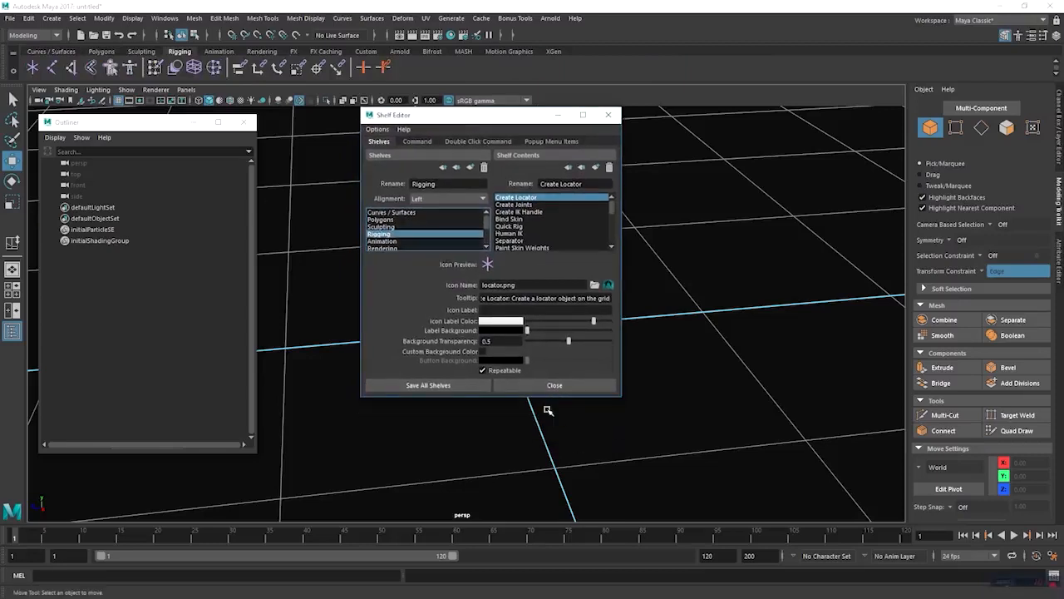
drag(551, 398, 565, 511)
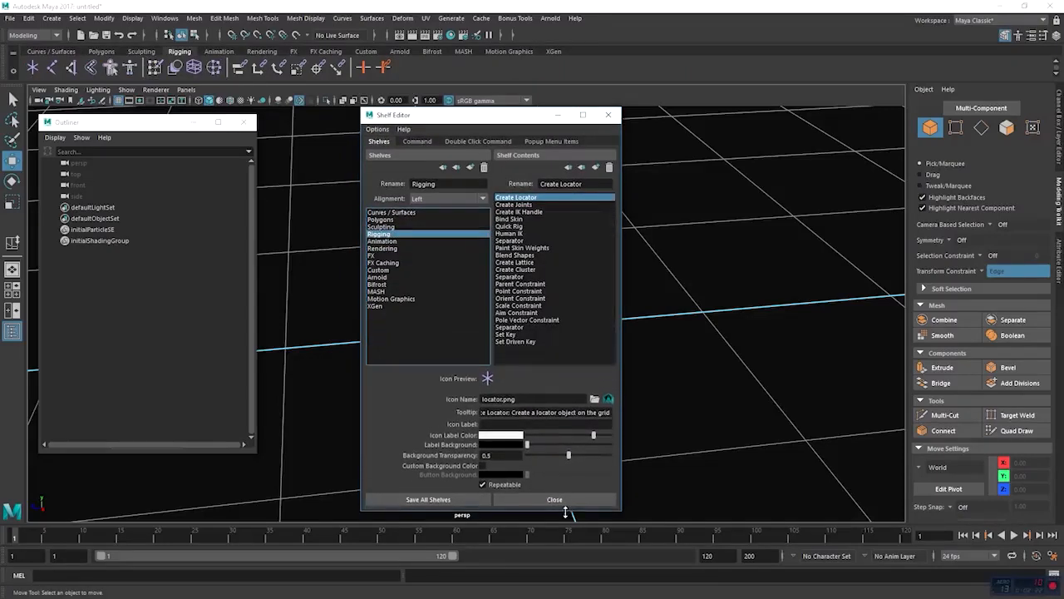
click(381, 307)
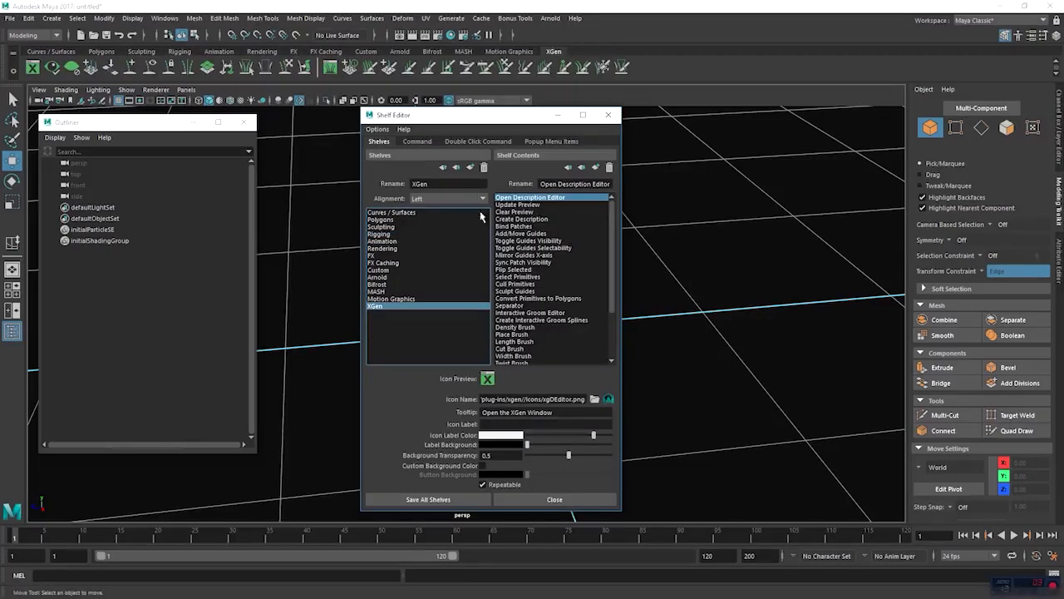
Step: Create a new shelf named Ulfh3dnar and save all shelves
click(470, 168)
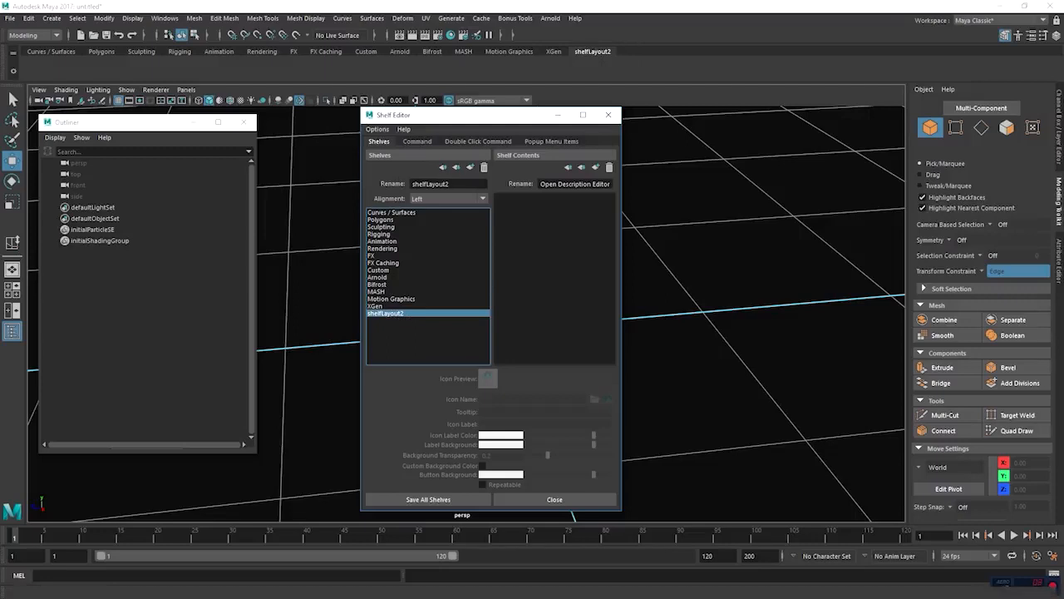
double_click(430, 184)
text(Ulfh3dnar)
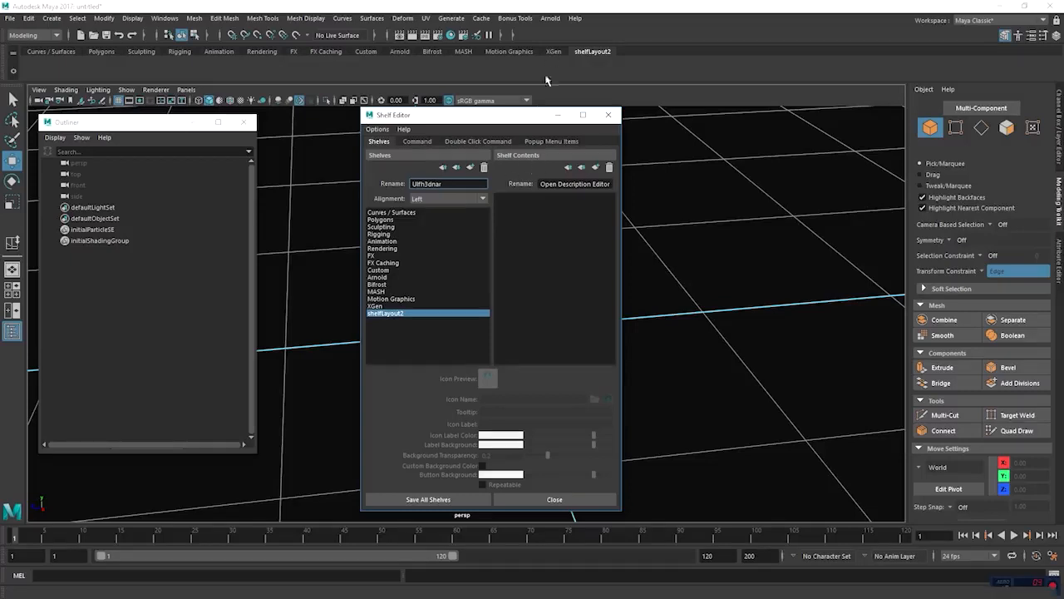
click(439, 499)
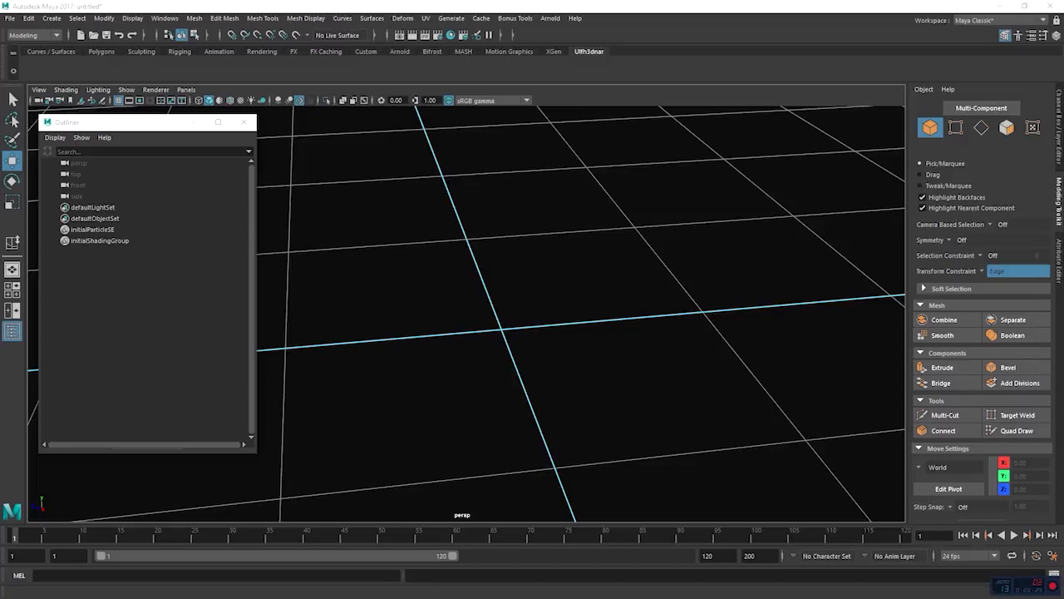
alt+drag(475, 290, 525, 269)
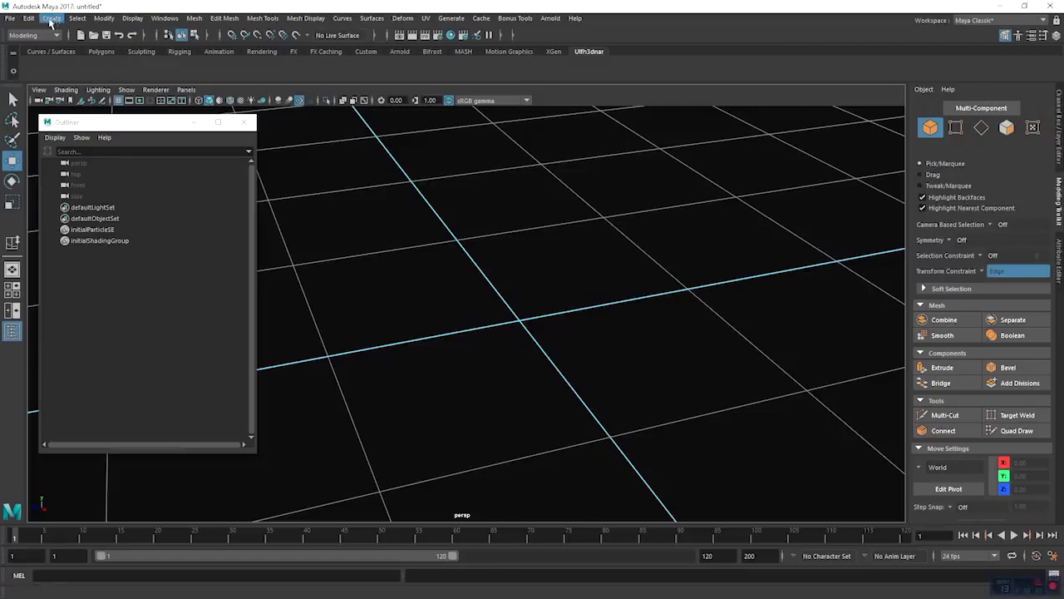
click(101, 52)
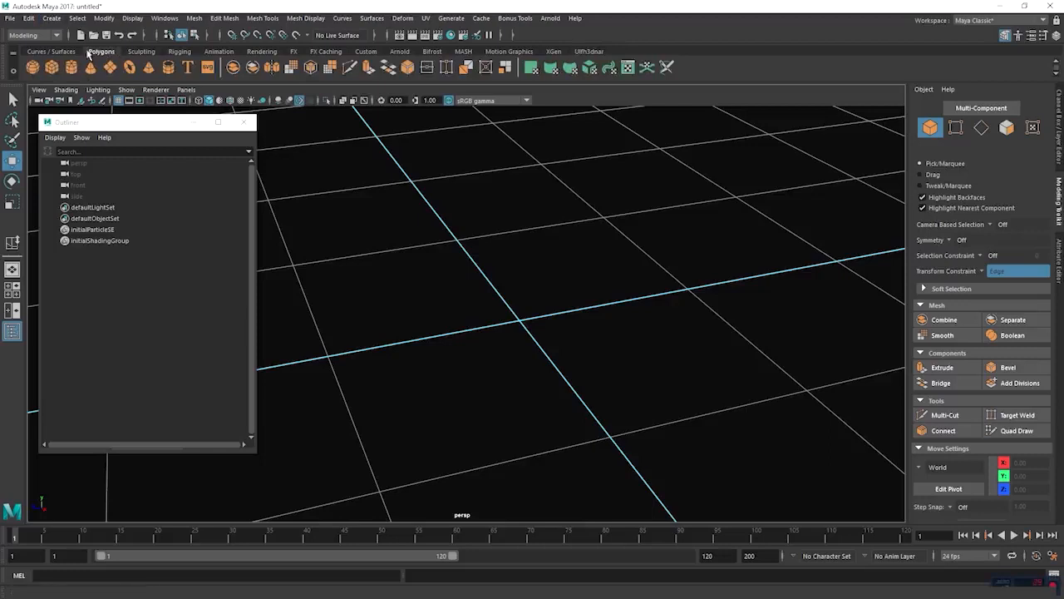
click(53, 19)
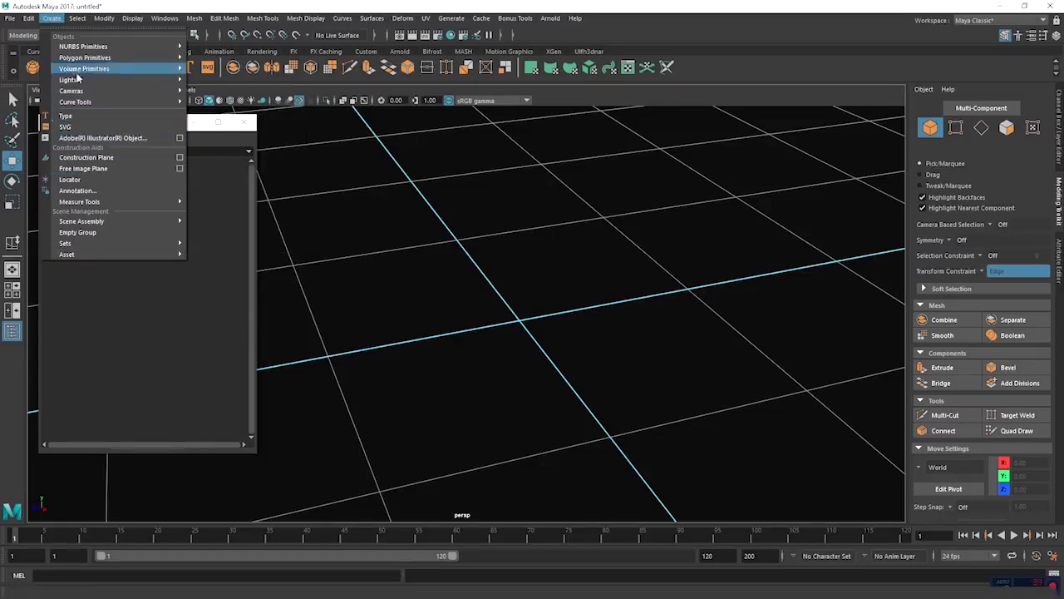
mouse_move(76, 63)
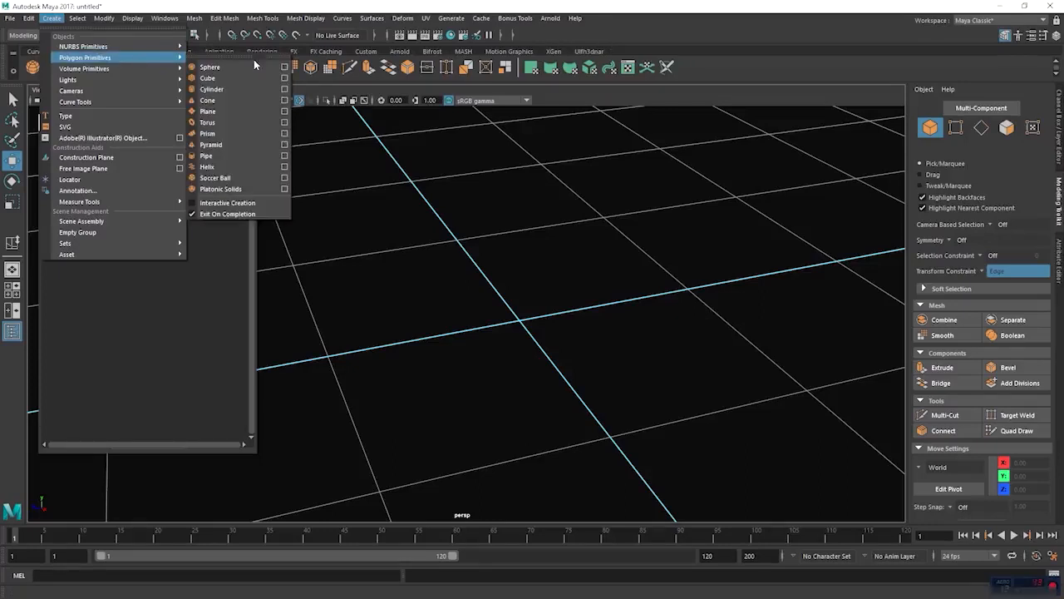
click(687, 16)
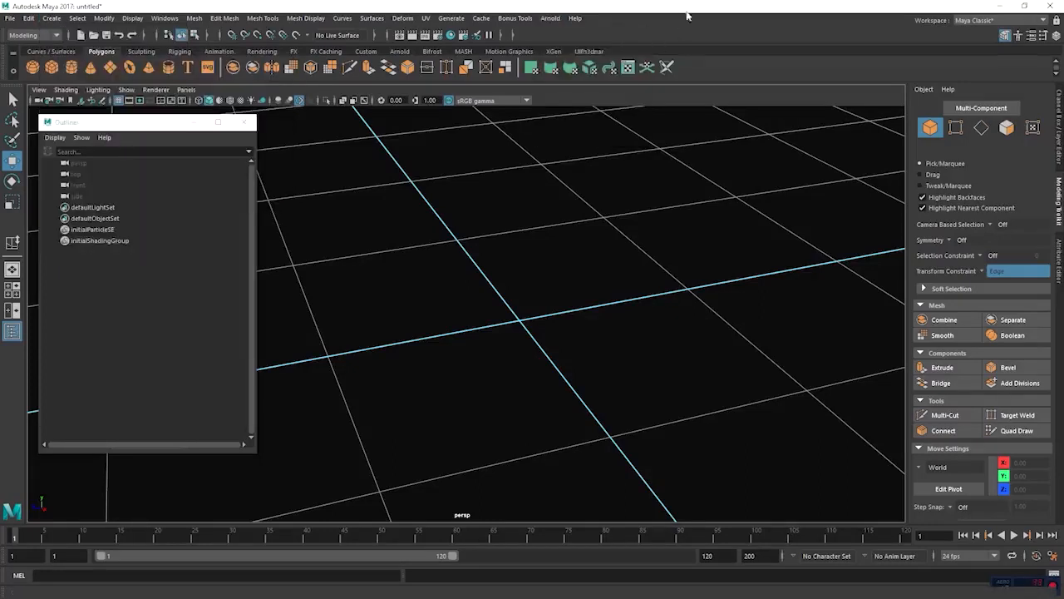
Step: Add the polygon Sphere, Cube, Cylinder and Plane commands to the Ulfh3dnar shelf
click(587, 51)
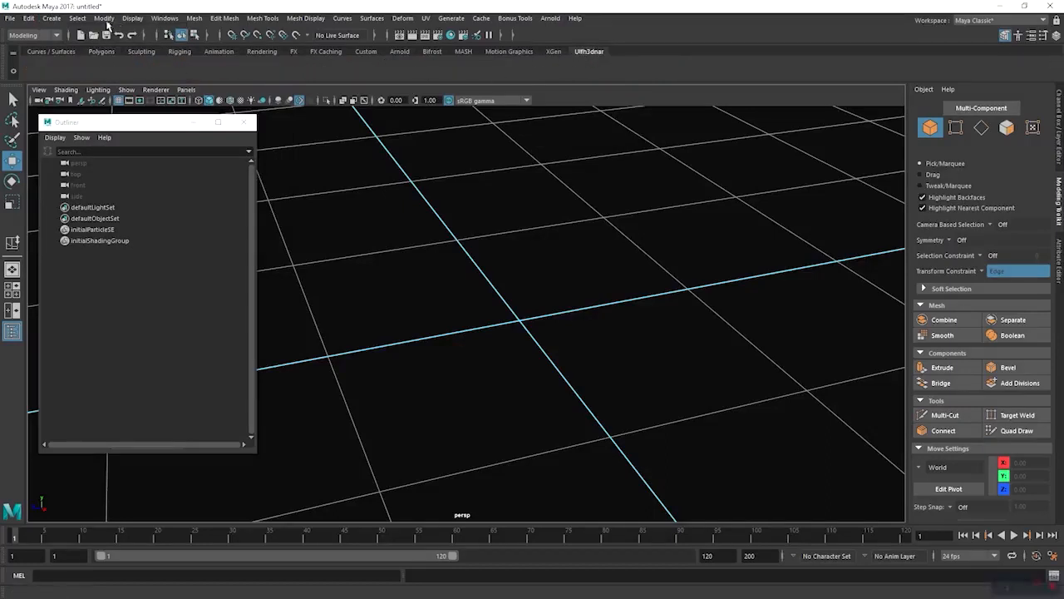
click(54, 19)
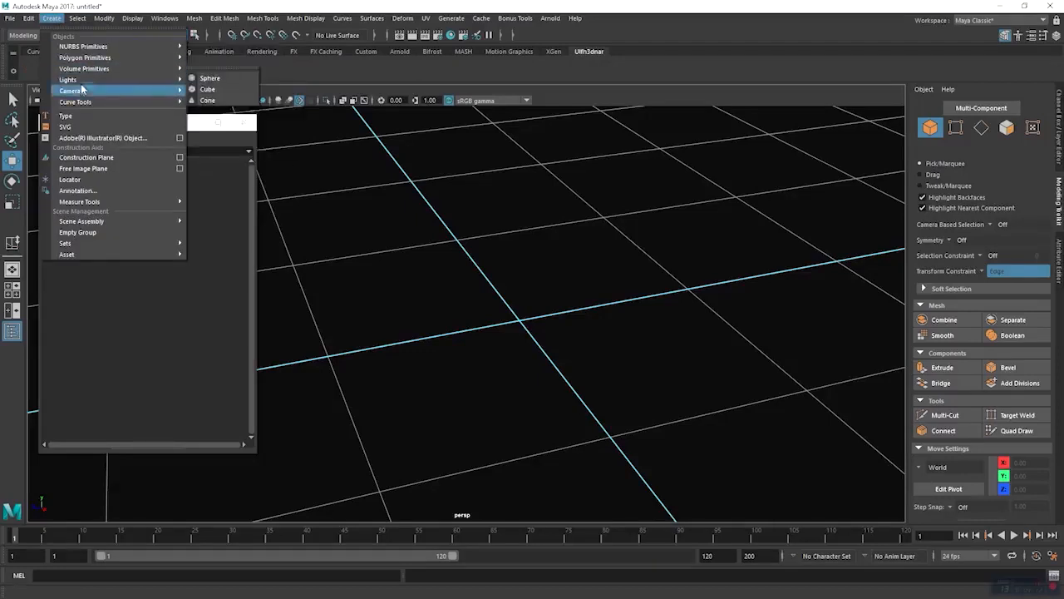
mouse_move(158, 58)
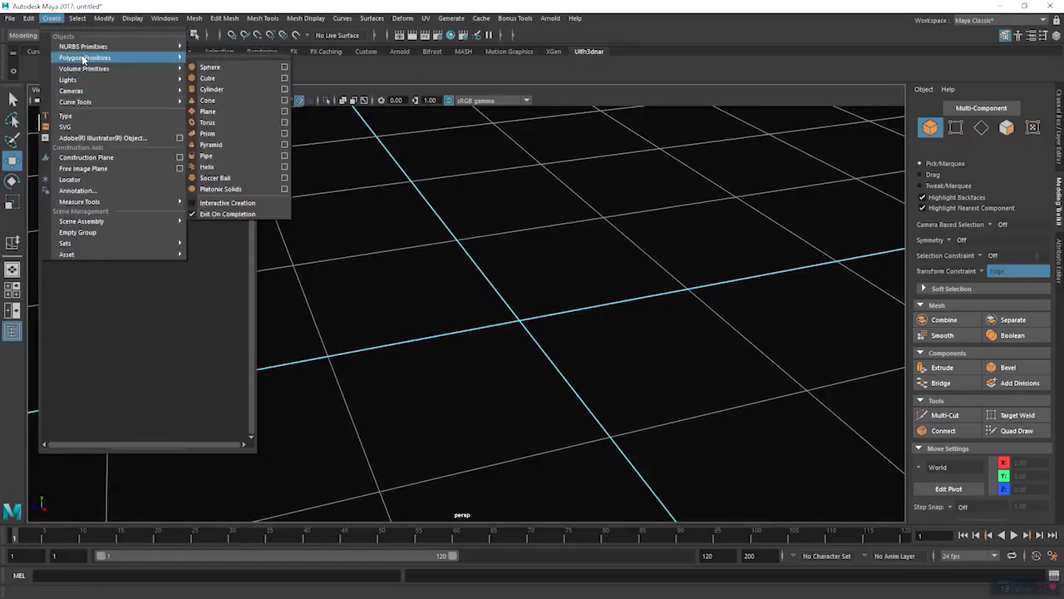
click(208, 68)
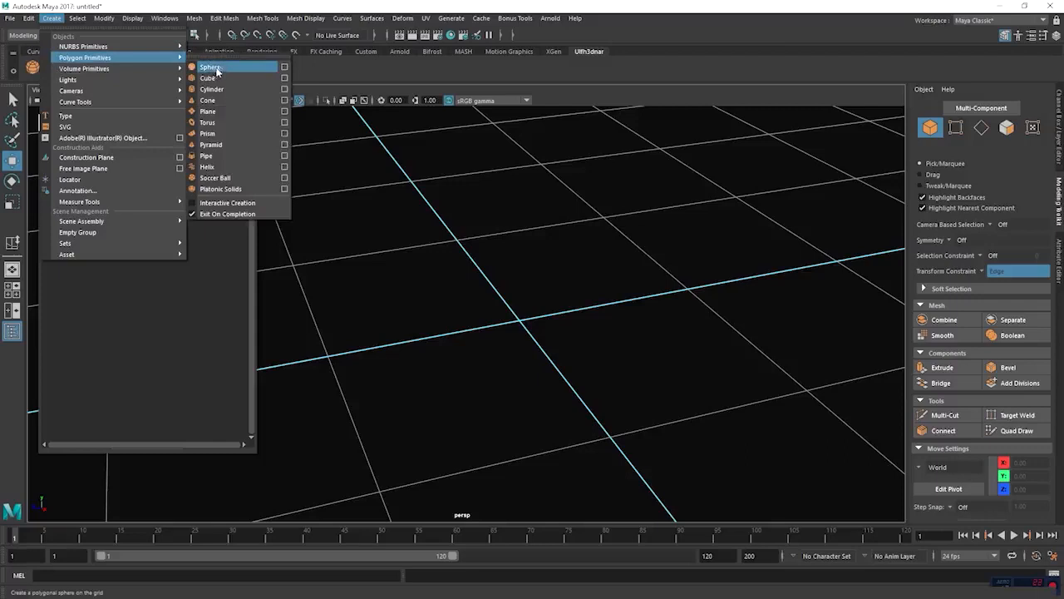
click(211, 68)
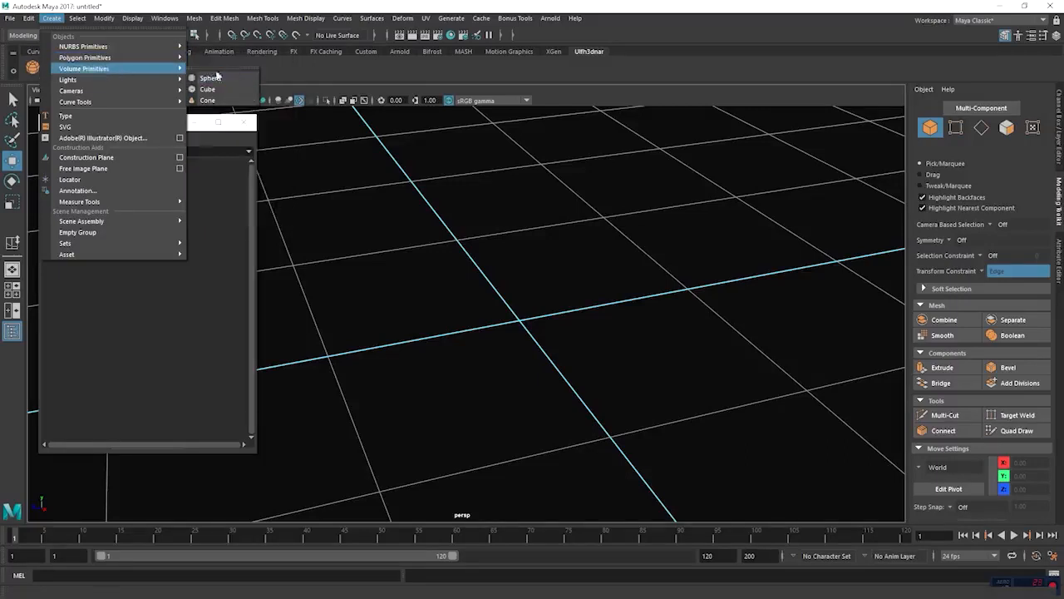
mouse_move(115, 56)
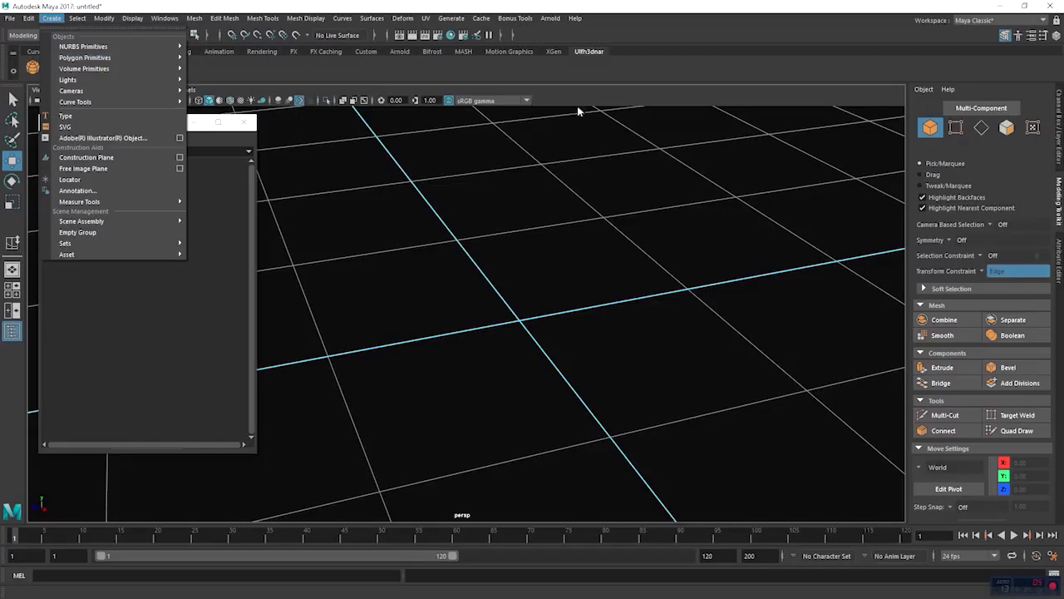
click(630, 103)
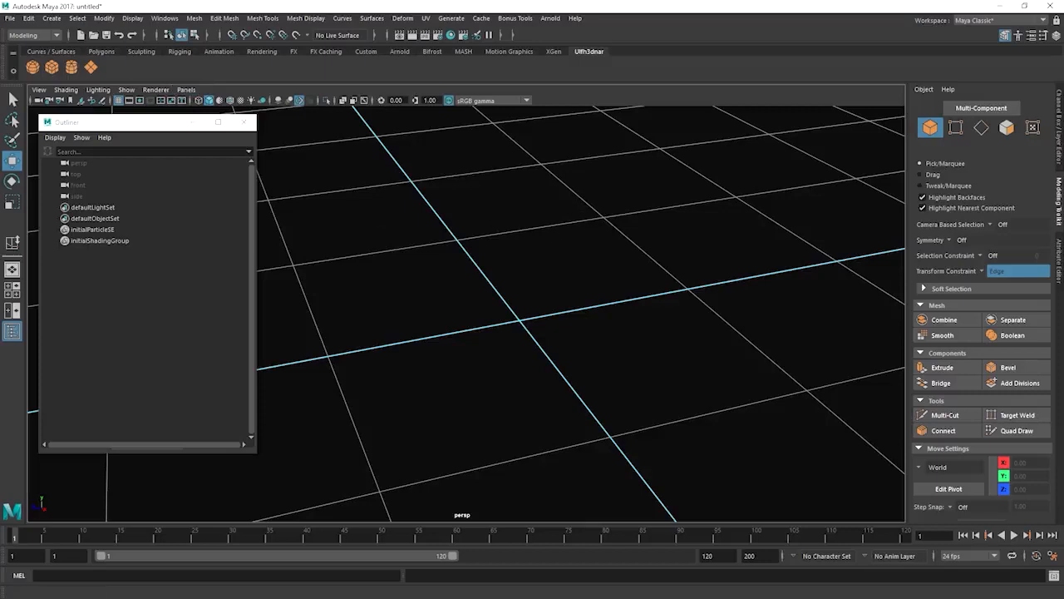
Step: Create a polygon sphere at the grid origin from the Ulfh3dnar shelf and leave it deselected
click(32, 66)
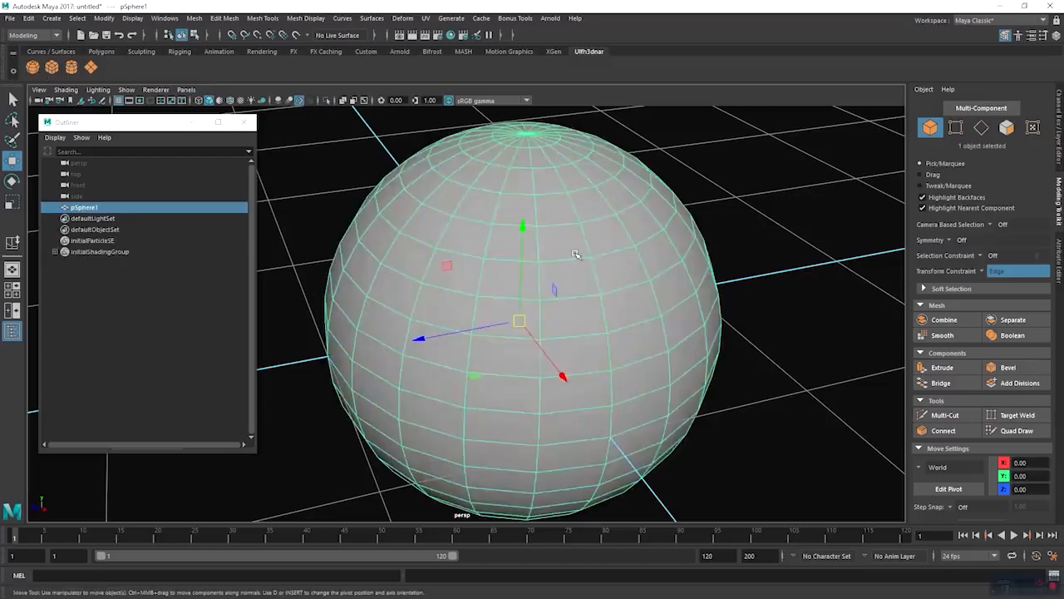
scroll(574, 252, down, 3)
click(725, 259)
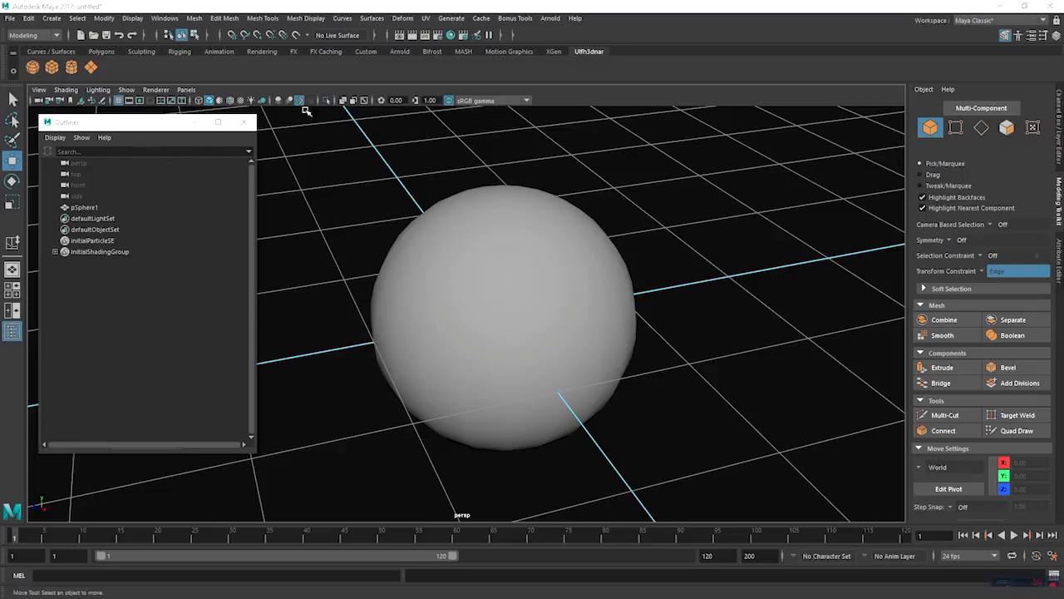
click(574, 254)
click(645, 255)
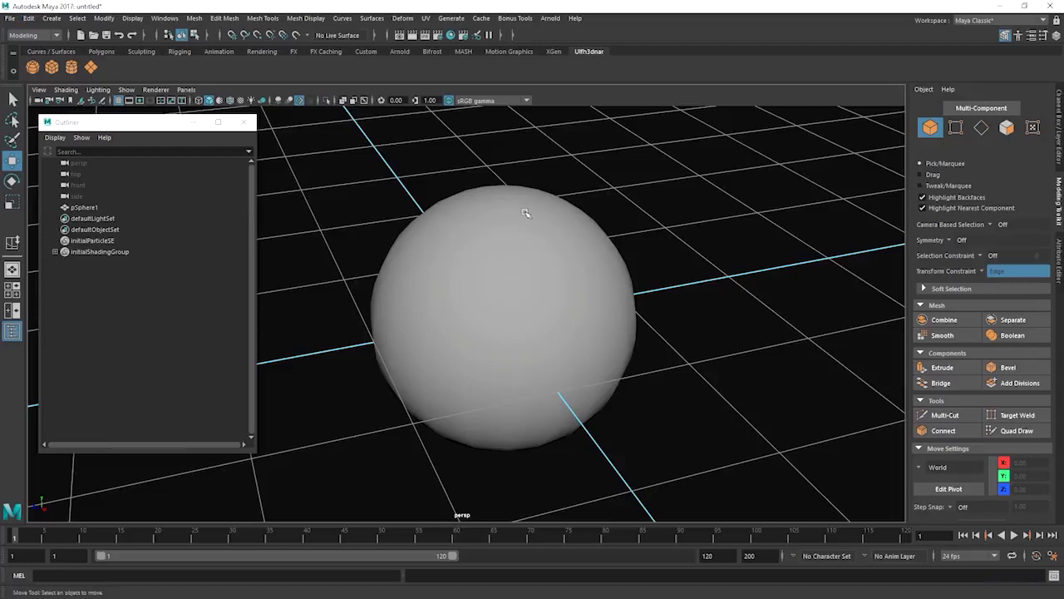
Step: Show the sphere's attributes in the Channel Box and switch the sphere to edge component mode
click(611, 242)
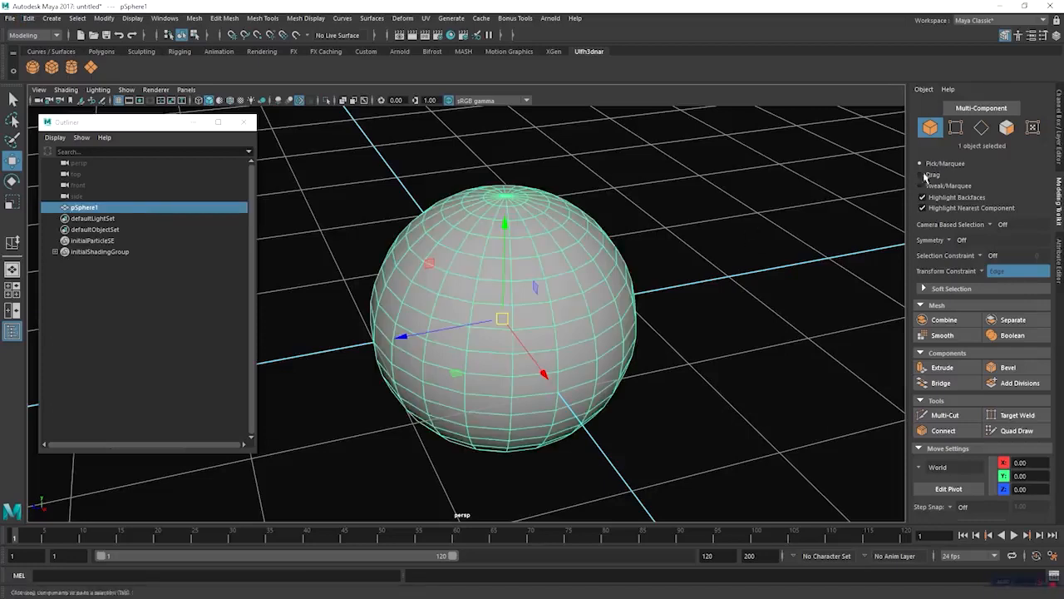
click(1060, 142)
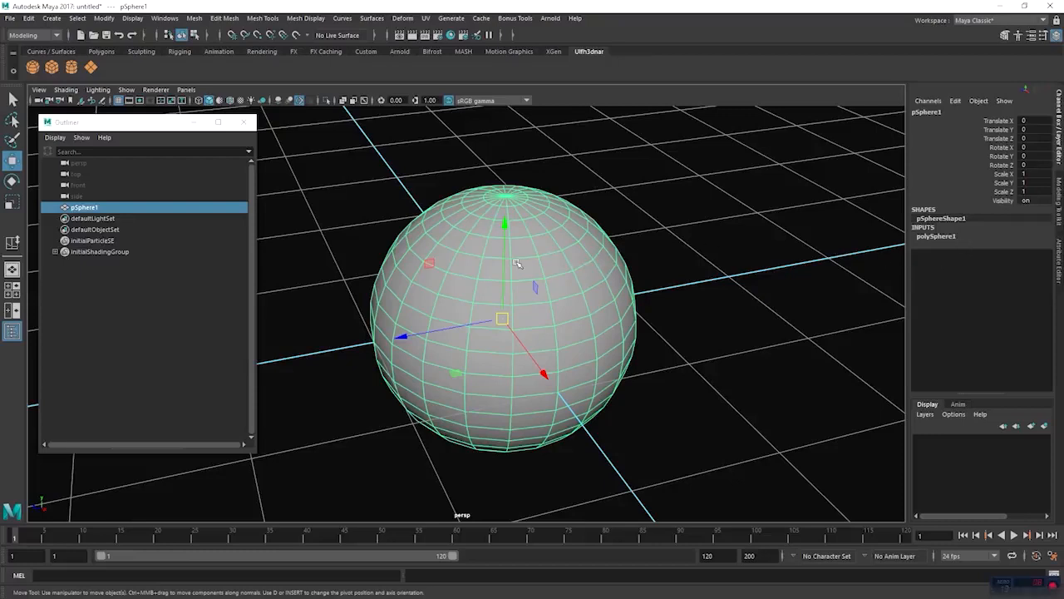
right_drag(513, 263, 513, 232)
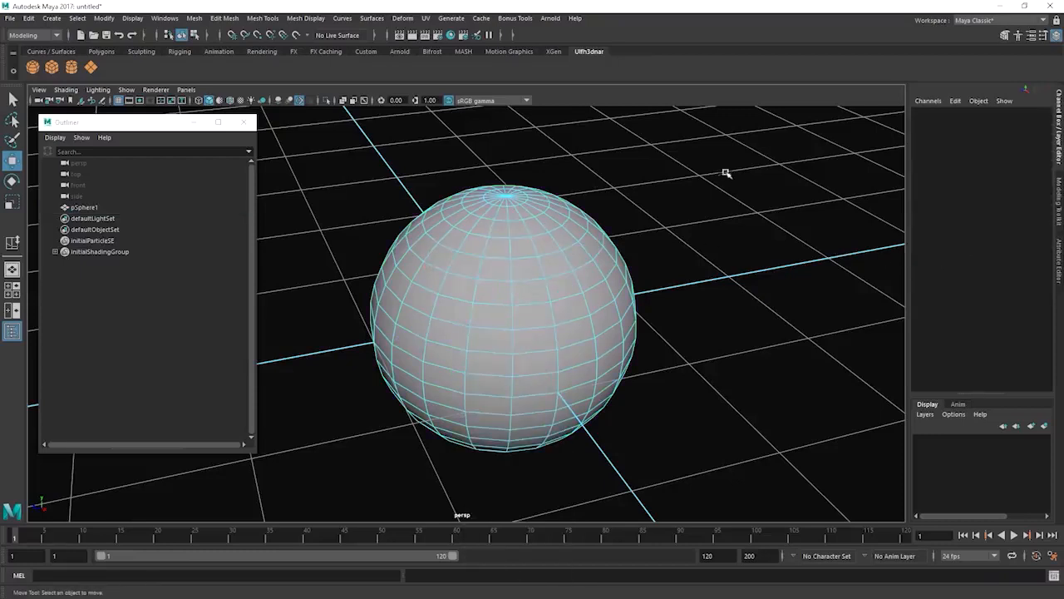
Step: Try the Ctrl+B hotkey on a horizontal edge loop of the sphere's upper half and close the Paint Effects Brush Settings
double_click(530, 285)
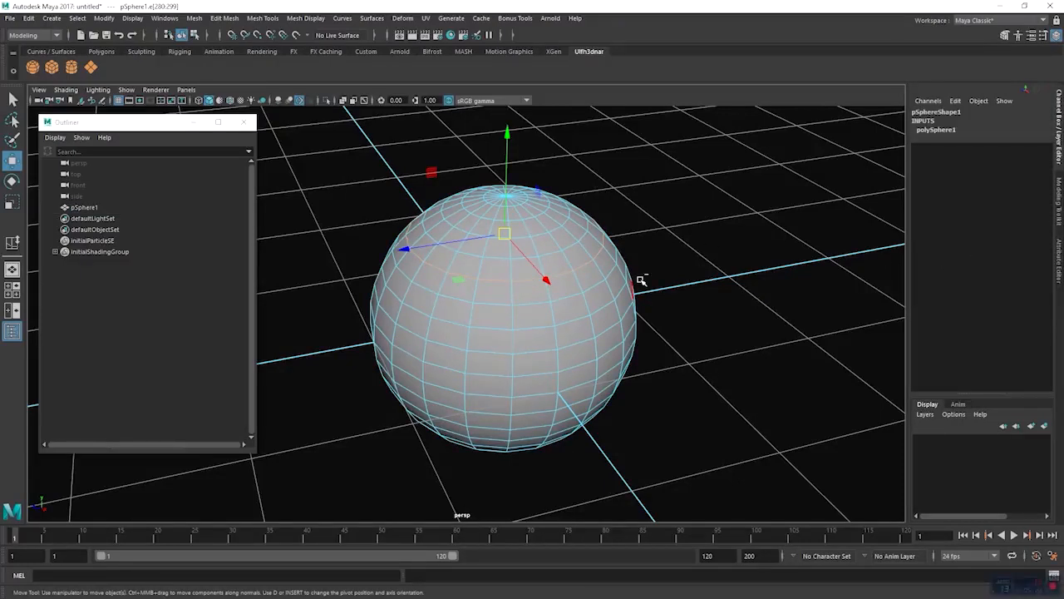
key(ctrl+b)
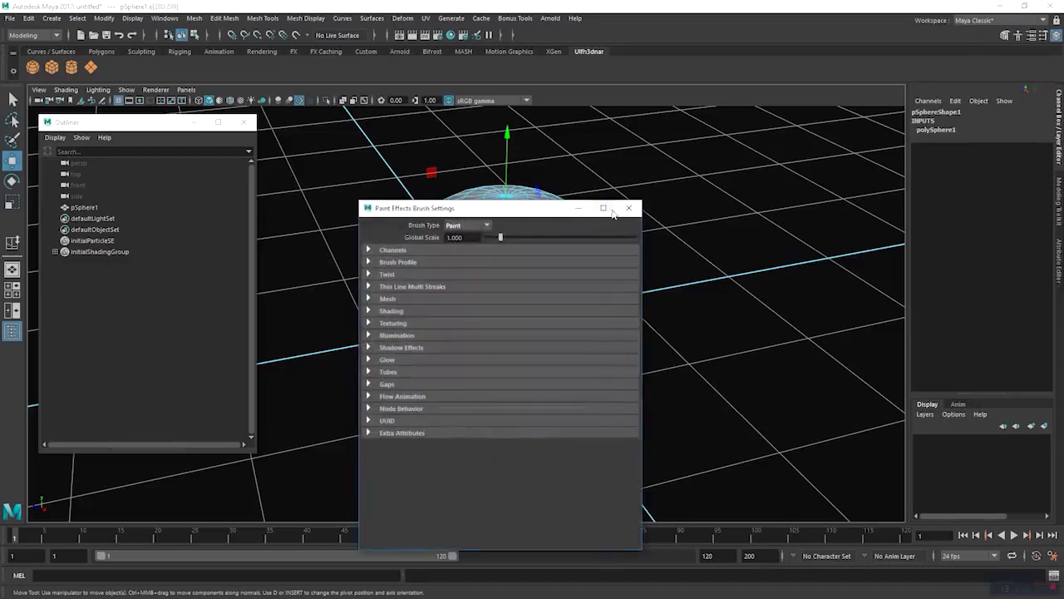
click(629, 209)
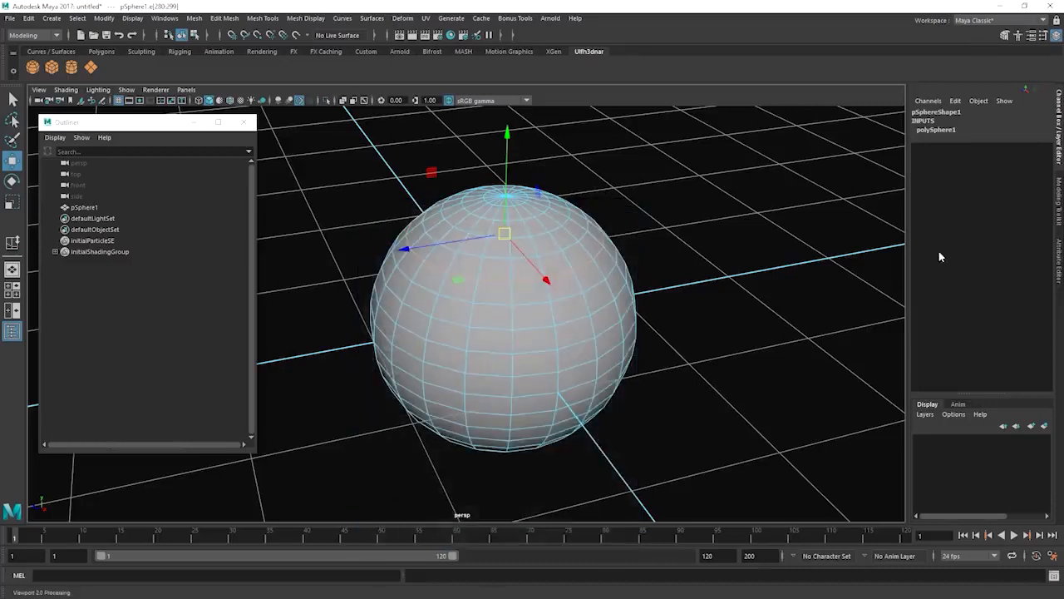
Step: Try moving a single edge on the sphere's upper half along X and undo the move
click(760, 225)
click(528, 286)
click(657, 249)
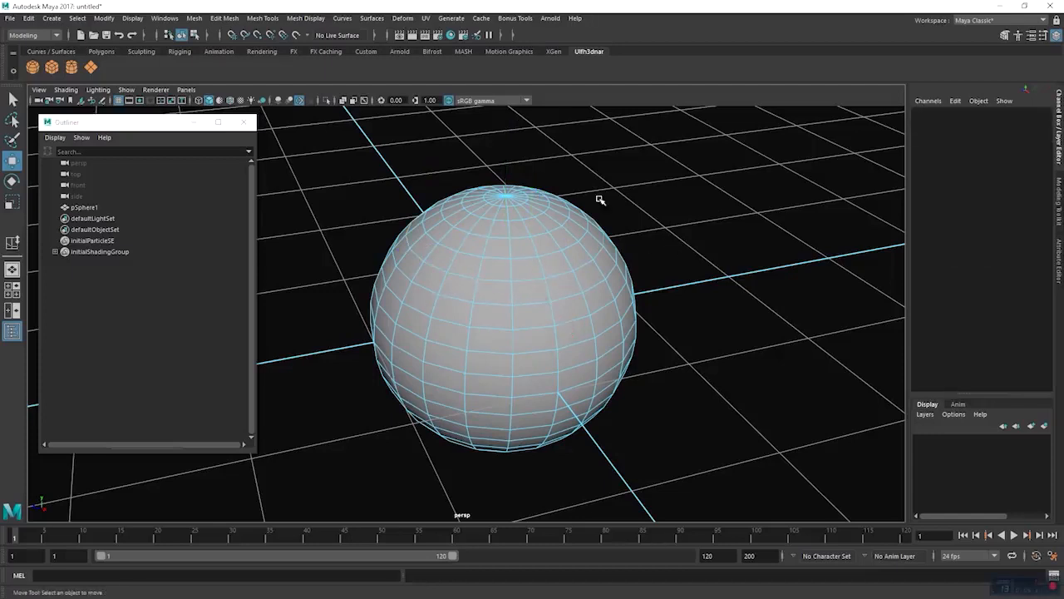
click(524, 285)
click(705, 249)
click(529, 283)
key(ctrl+shift)
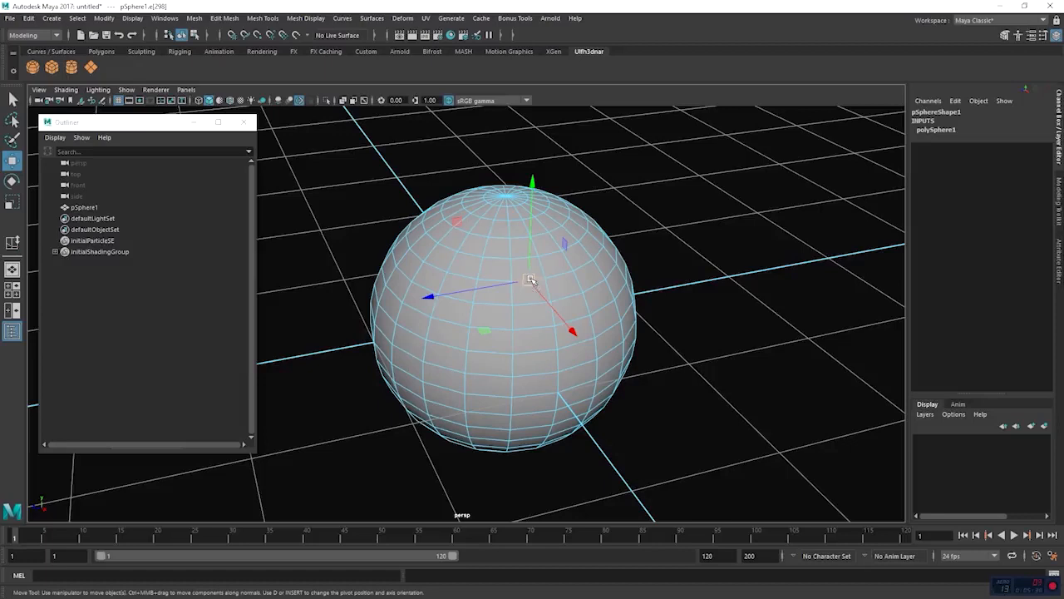
drag(575, 335, 604, 295)
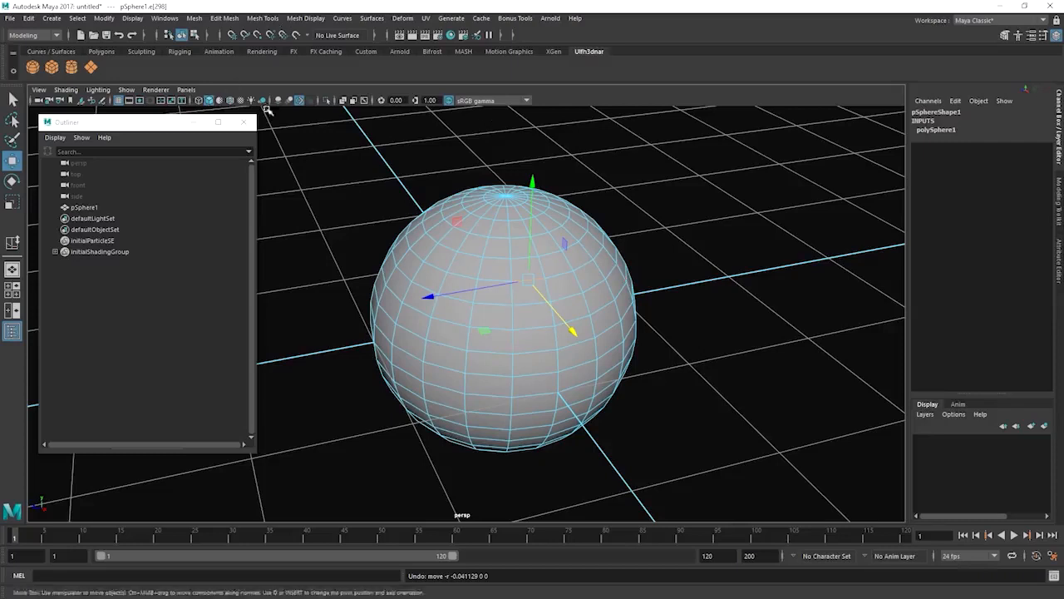
Step: Open the Hotkey Editor and search the application commands for bevel
click(170, 18)
mouse_move(265, 125)
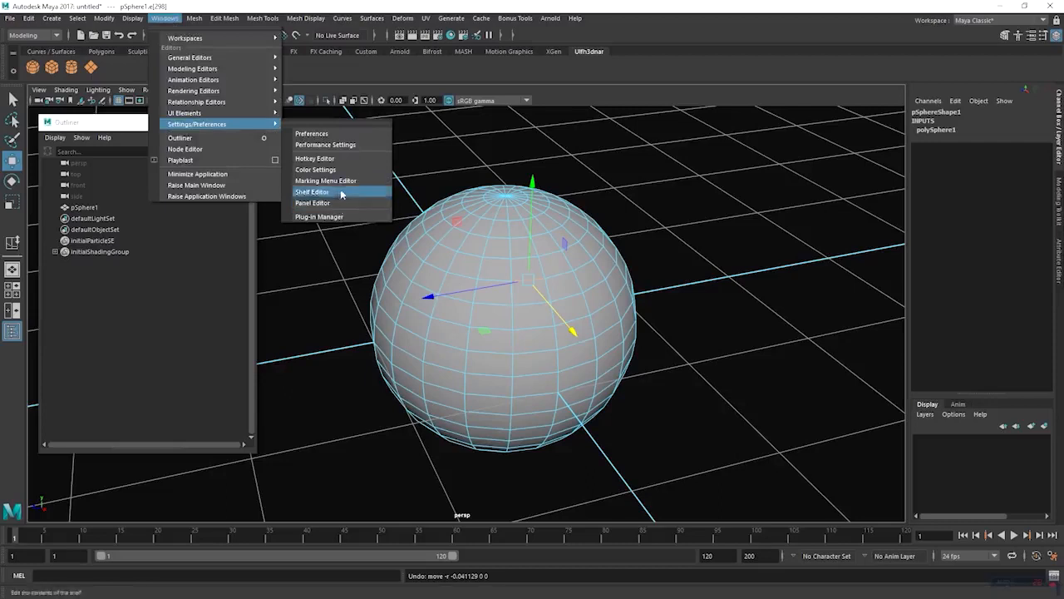
click(343, 158)
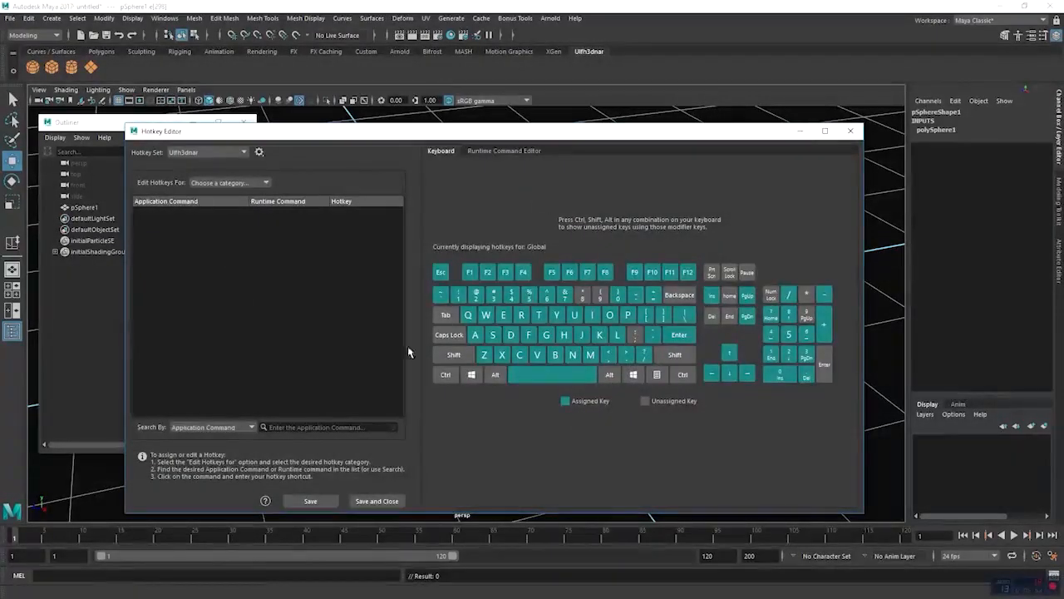
click(389, 426)
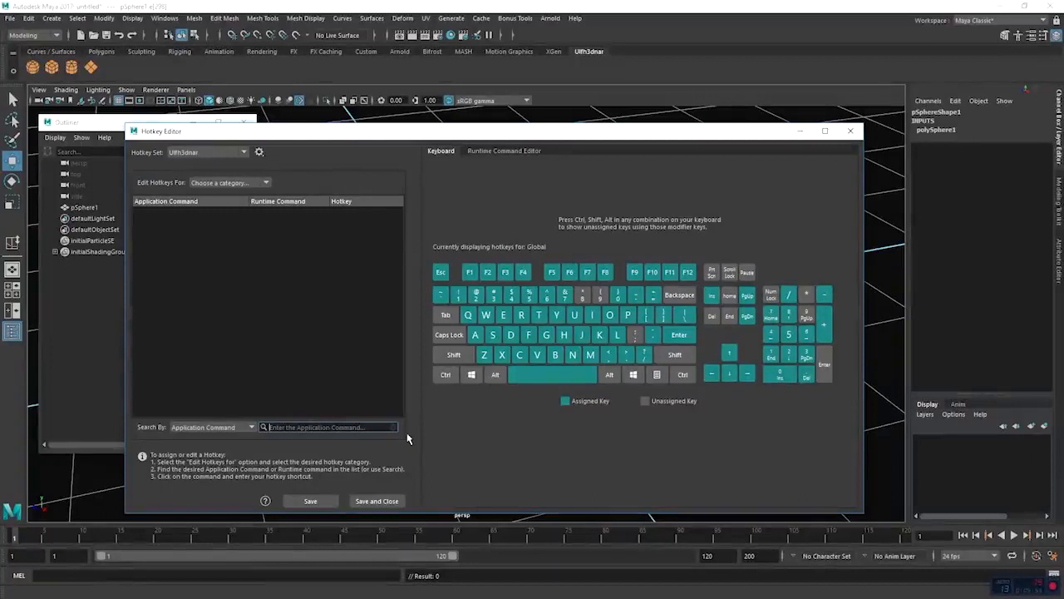
text(bevel)
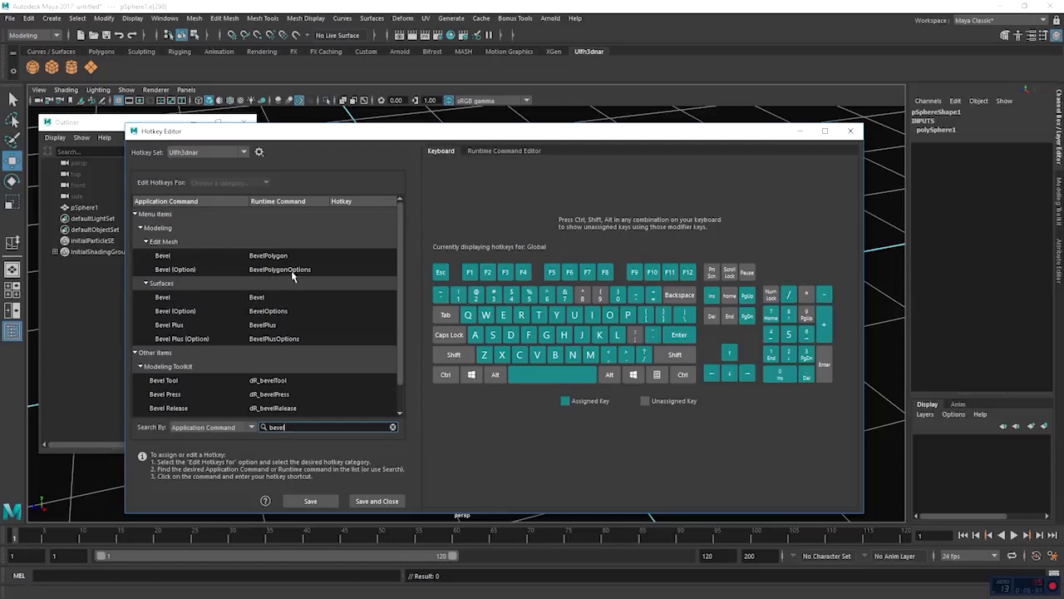
scroll(401, 291, down, 1)
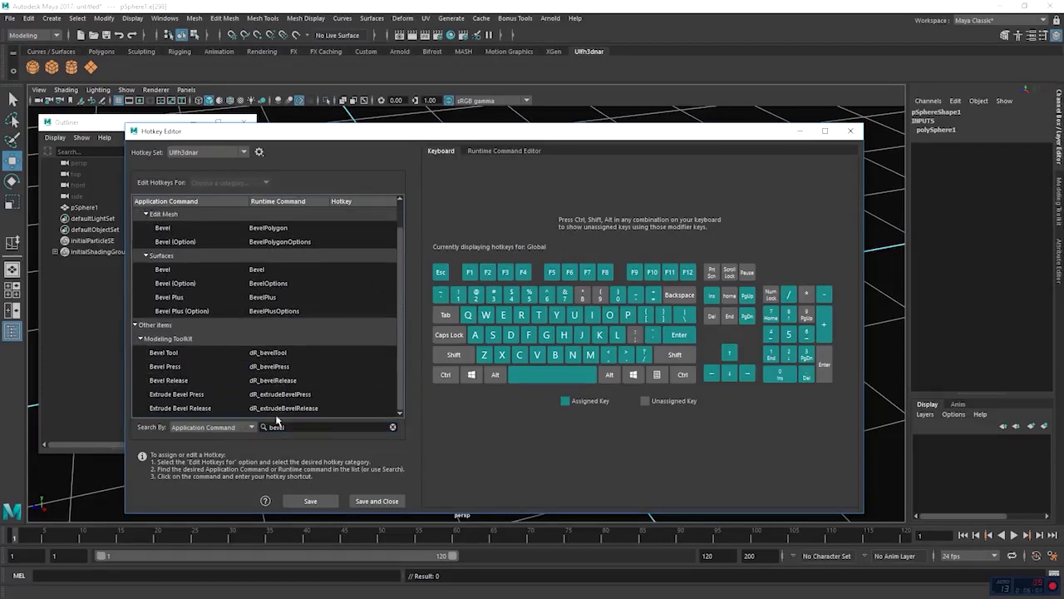
scroll(399, 328, up, 1)
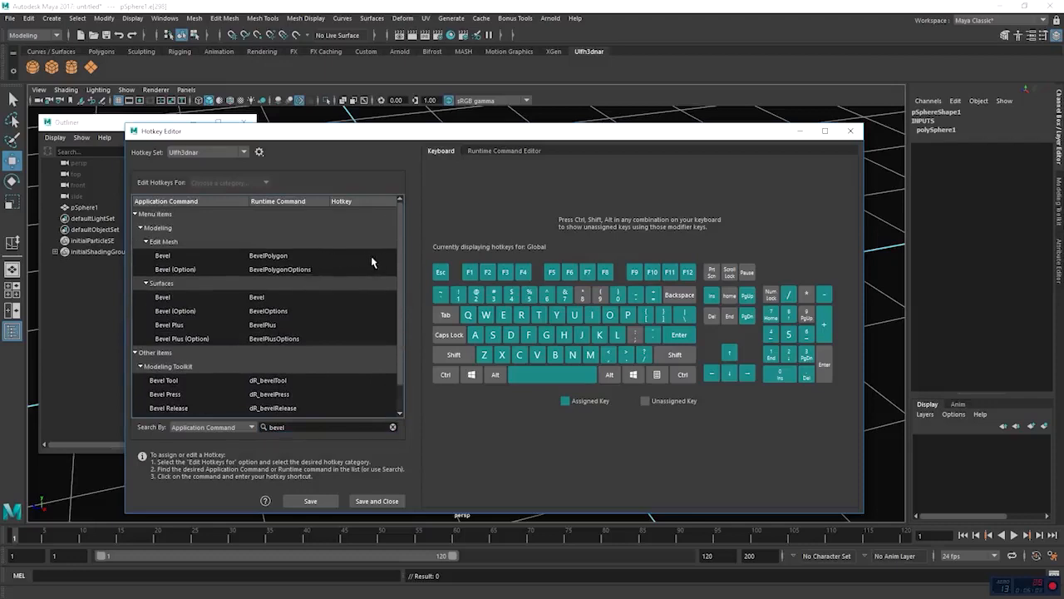
Step: Assign Ctrl+B to the Edit Mesh Bevel command, overriding the existing assignment, and save and close the hotkey settings
click(369, 256)
key(ctrl)
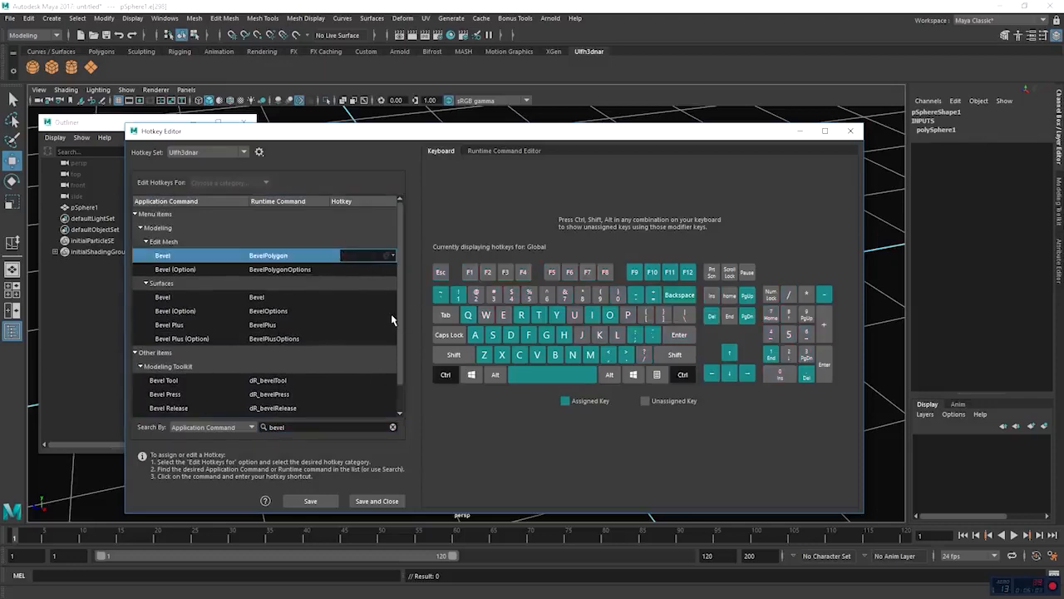
key(ctrl+b)
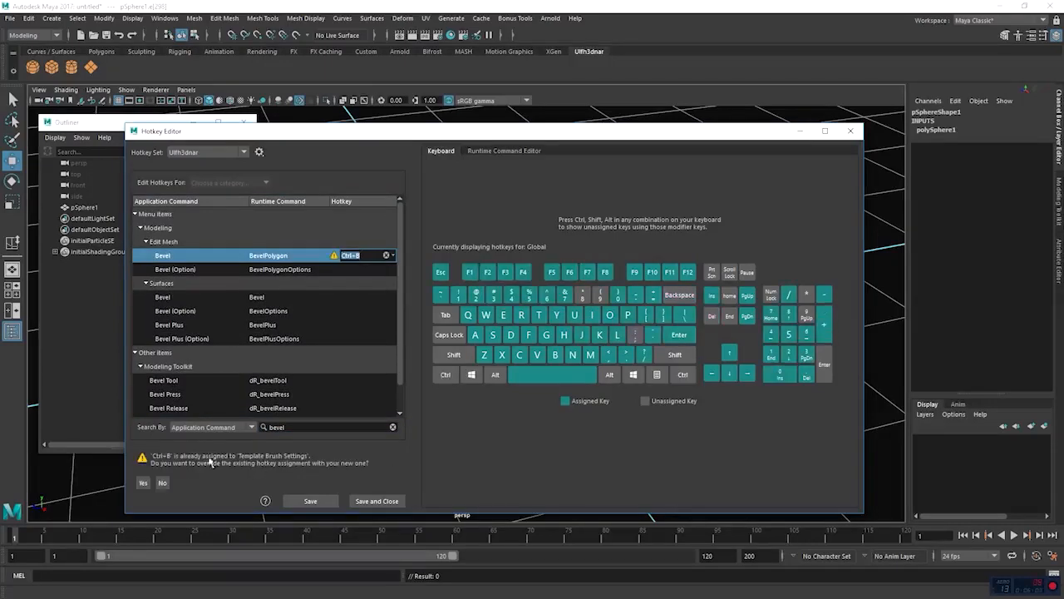
click(309, 503)
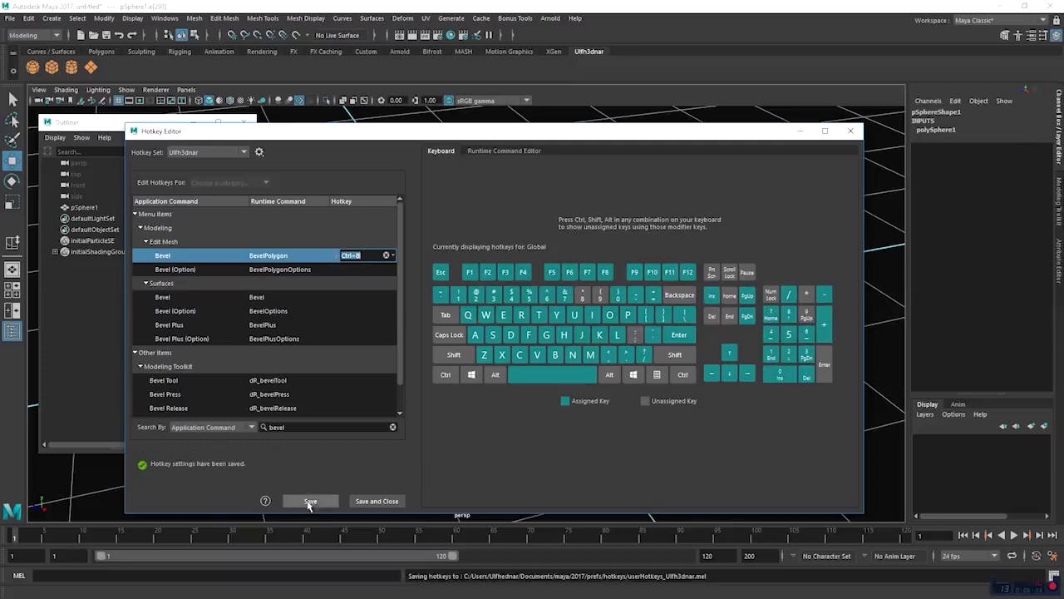
click(373, 501)
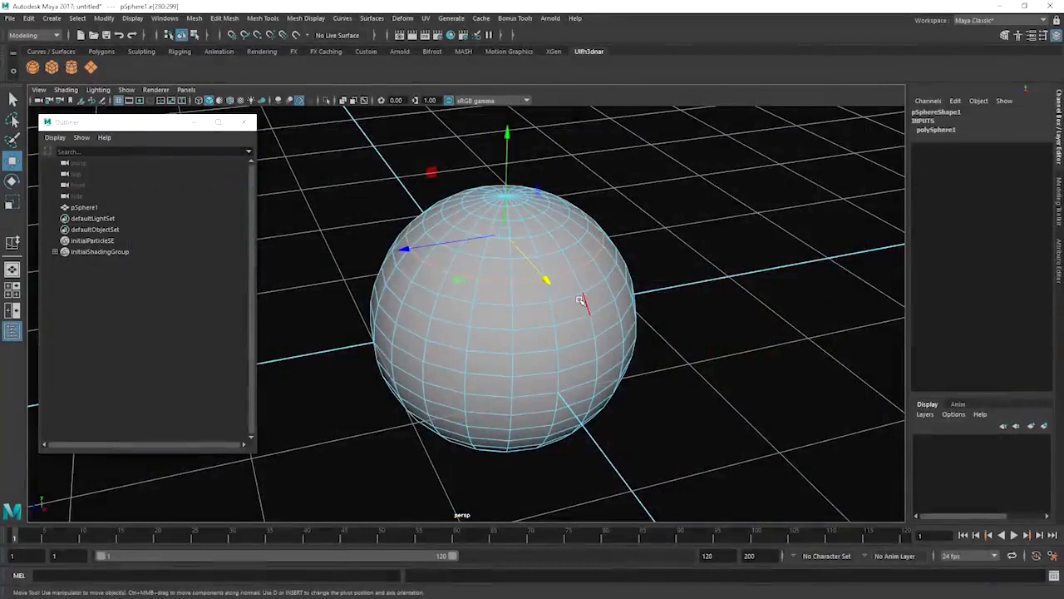
Step: Bevel the selected horizontal edge loop with the new hotkey and delete the whole sphere in object mode
key(ctrl+b)
mouse_move(664, 223)
mouse_down()
mouse_move(675, 223)
mouse_move(665, 223)
mouse_up()
right_drag(515, 247, 613, 188)
click(614, 189)
click(526, 264)
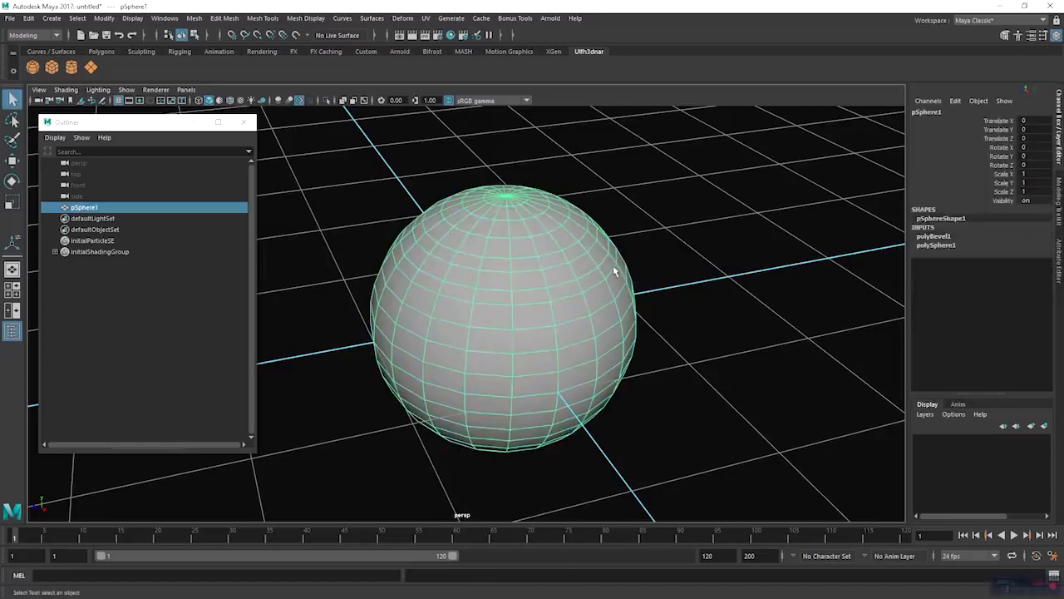
key(Delete)
Step: Create a polygon cube at the grid origin from the Ulfh3dnar shelf
click(52, 68)
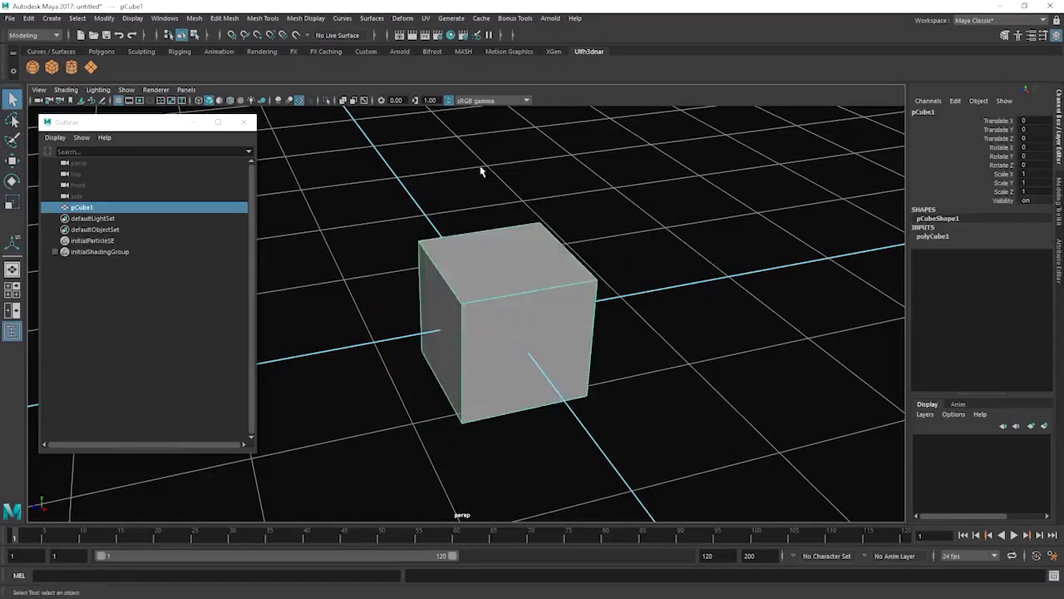
alt+drag(482, 169, 539, 175)
alt+right_drag(538, 174, 541, 247)
Step: Bevel the edges around the cube's top face with a Fraction of 0.19 and 3 segments
right_drag(457, 231, 452, 193)
click(421, 226)
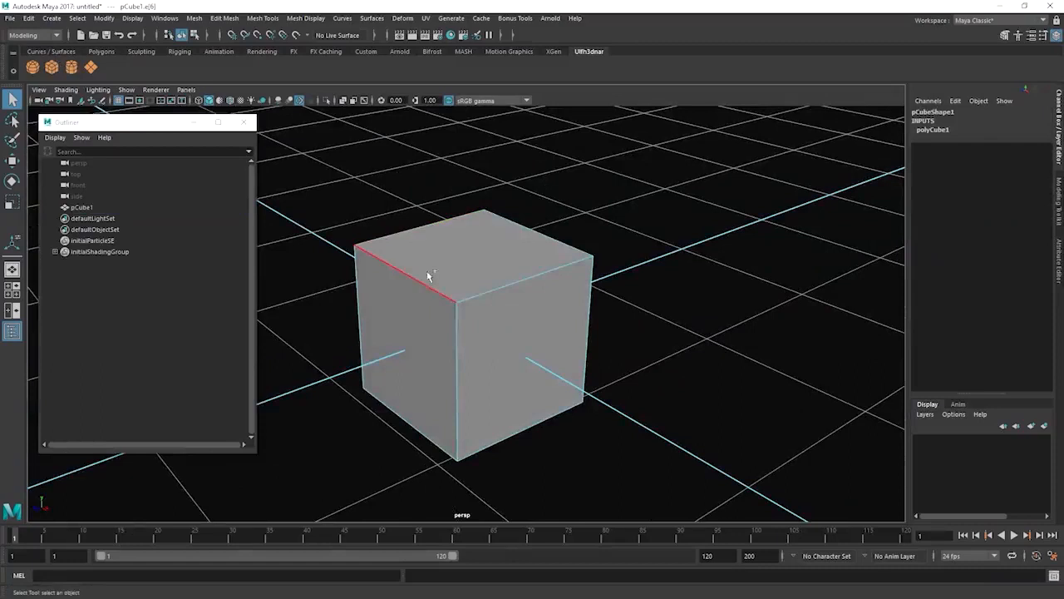
shift+click(522, 237)
key(ctrl+b)
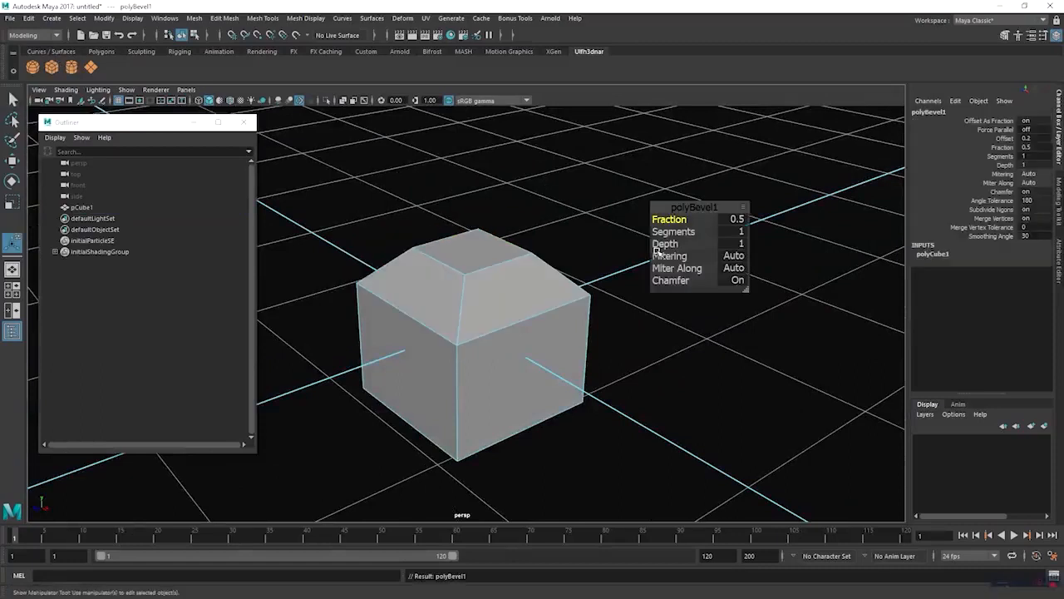
mouse_move(665, 220)
mouse_down()
mouse_move(646, 219)
mouse_move(674, 231)
mouse_move(661, 232)
mouse_up()
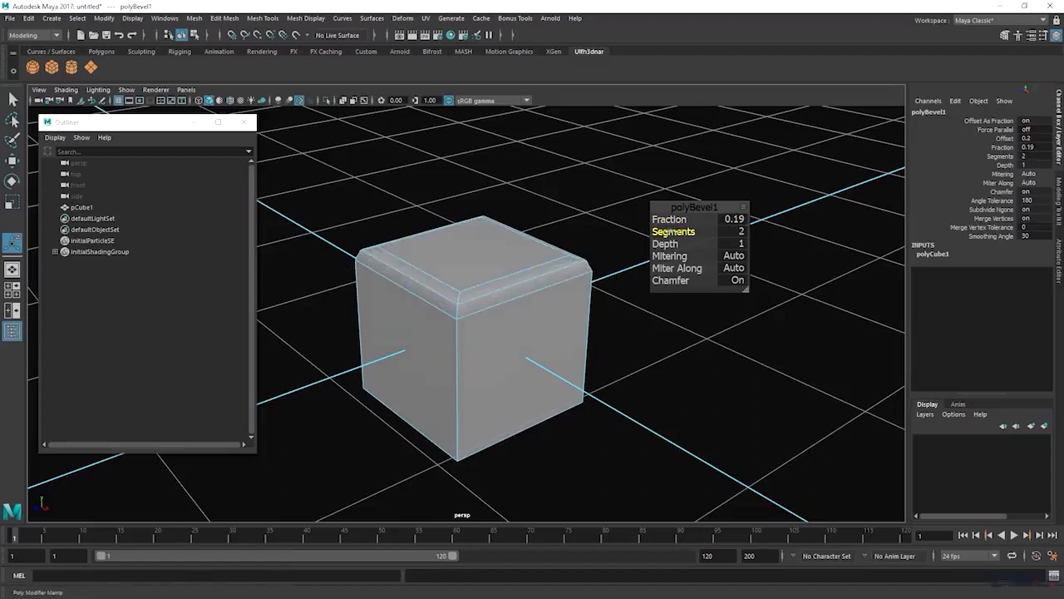
alt+drag(498, 249, 527, 229)
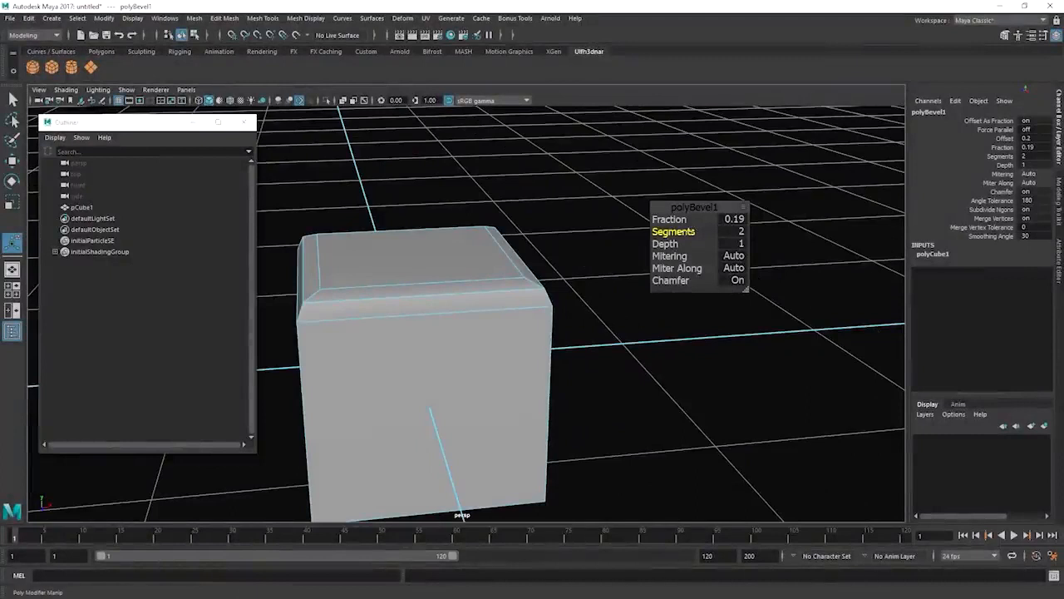
drag(700, 232, 781, 241)
alt+drag(530, 273, 482, 240)
key(q)
click(571, 352)
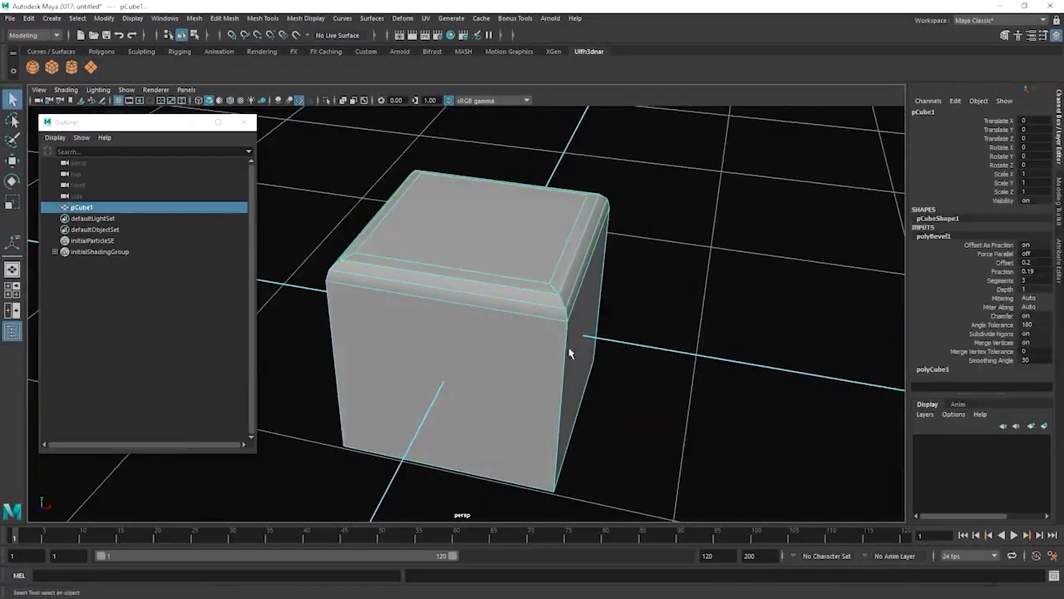
Step: Select all of the cube's edges and bevel them with 2 segments
right_drag(478, 264, 476, 201)
scroll(465, 199, down, 5)
drag(347, 191, 704, 452)
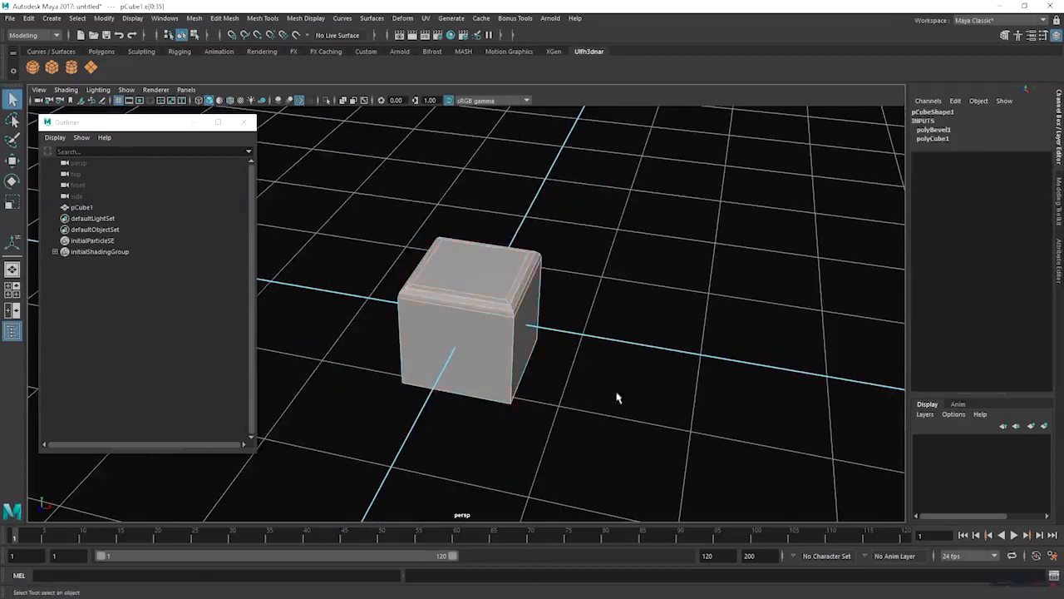
key(ctrl+b)
scroll(504, 300, up, 4)
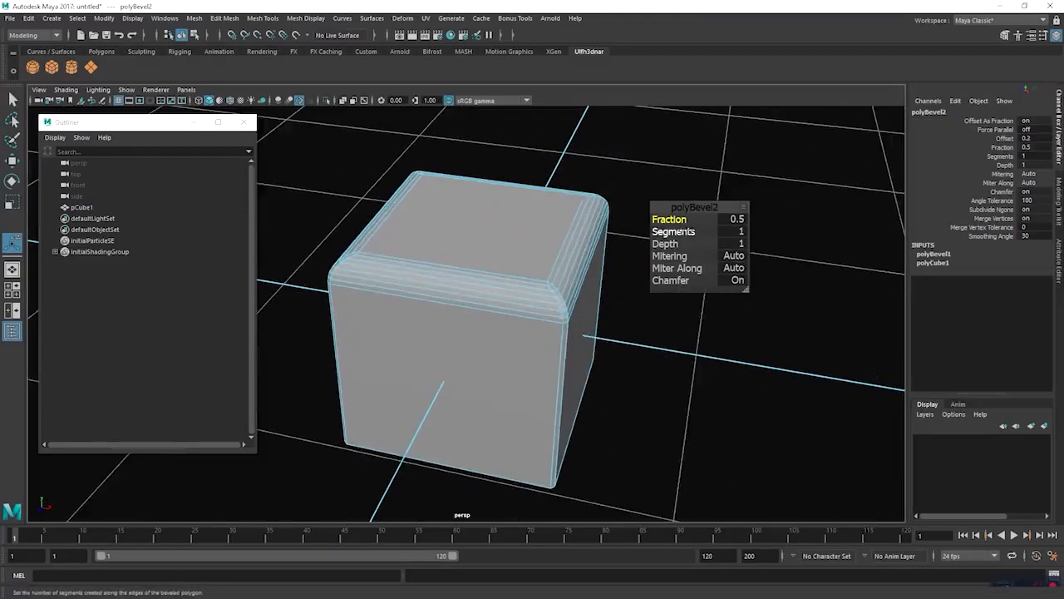
drag(687, 232, 715, 232)
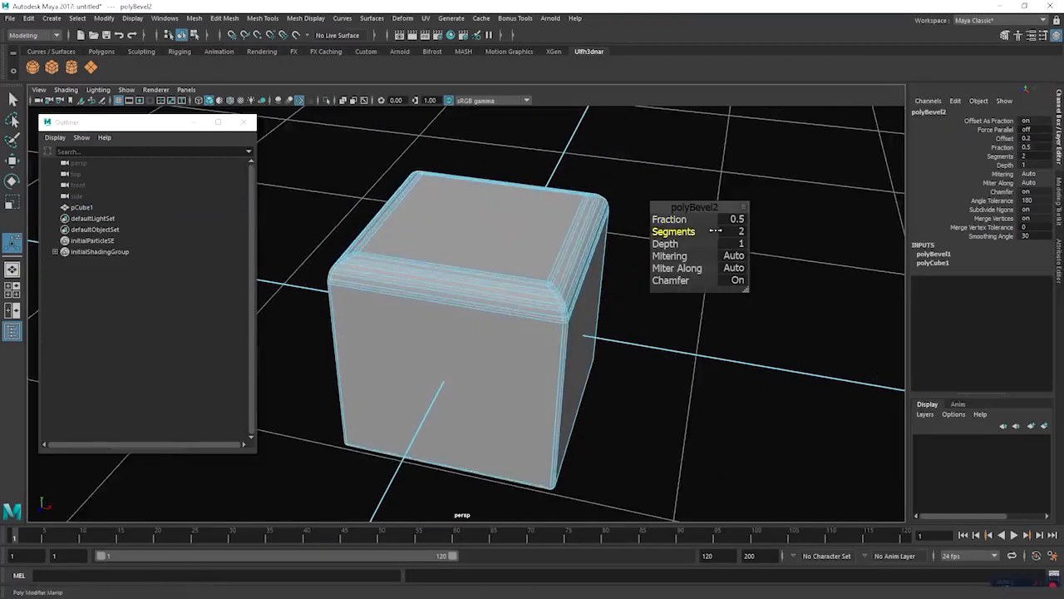
Step: Return the bevelled cube to object mode and delete it
alt+drag(528, 247, 414, 238)
alt+middle_drag(425, 219, 521, 226)
scroll(520, 227, down, 4)
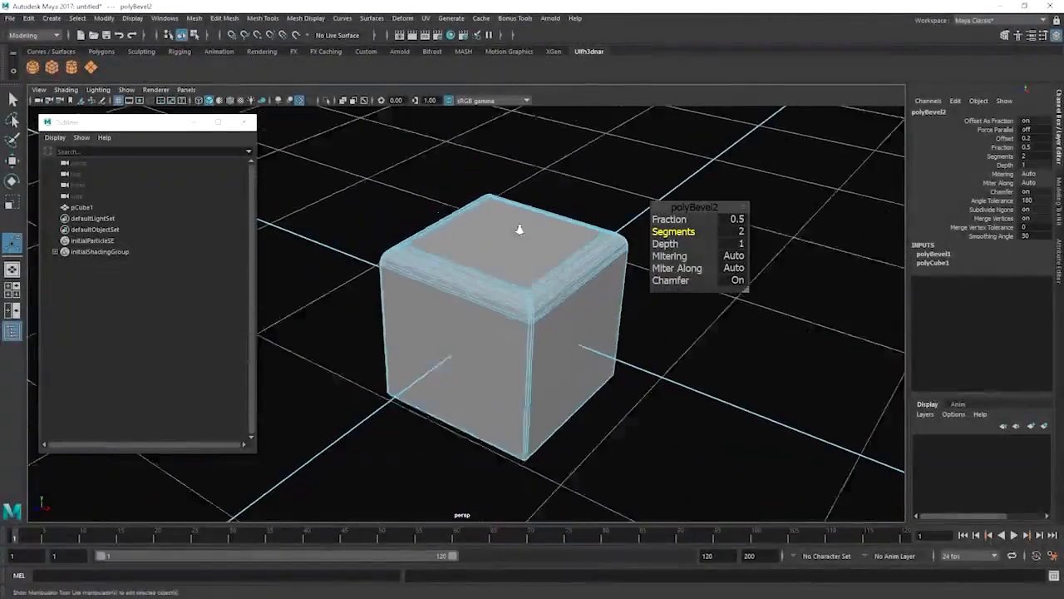
right_drag(463, 253, 582, 173)
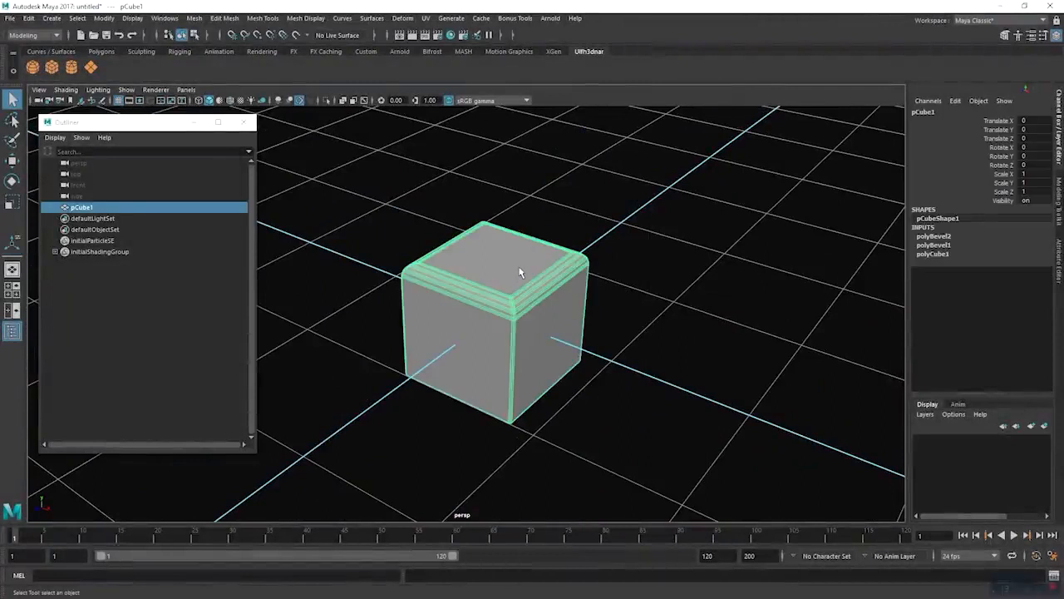
key(Delete)
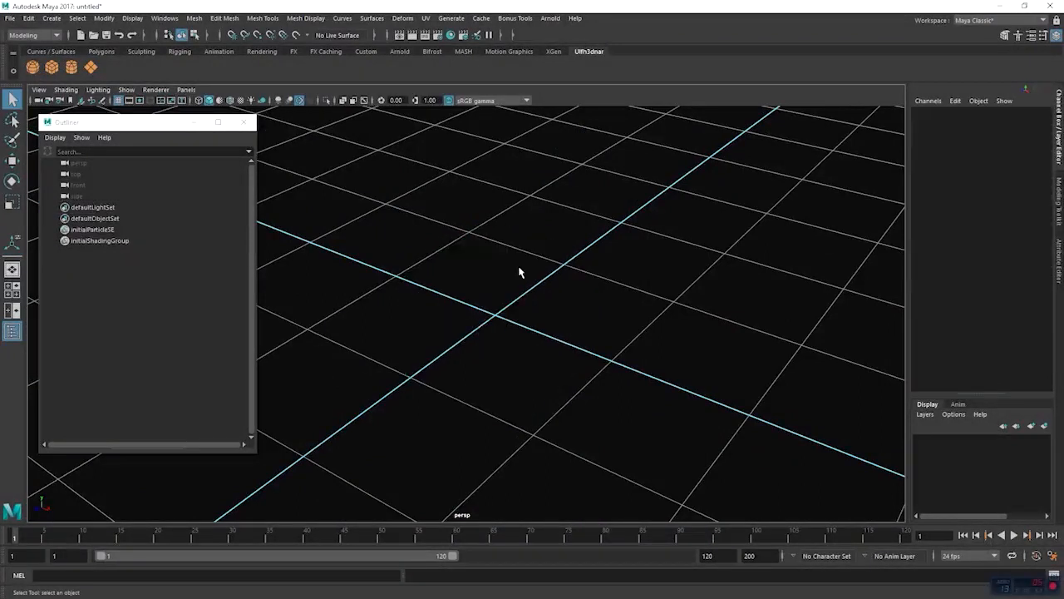
alt+drag(519, 273, 482, 261)
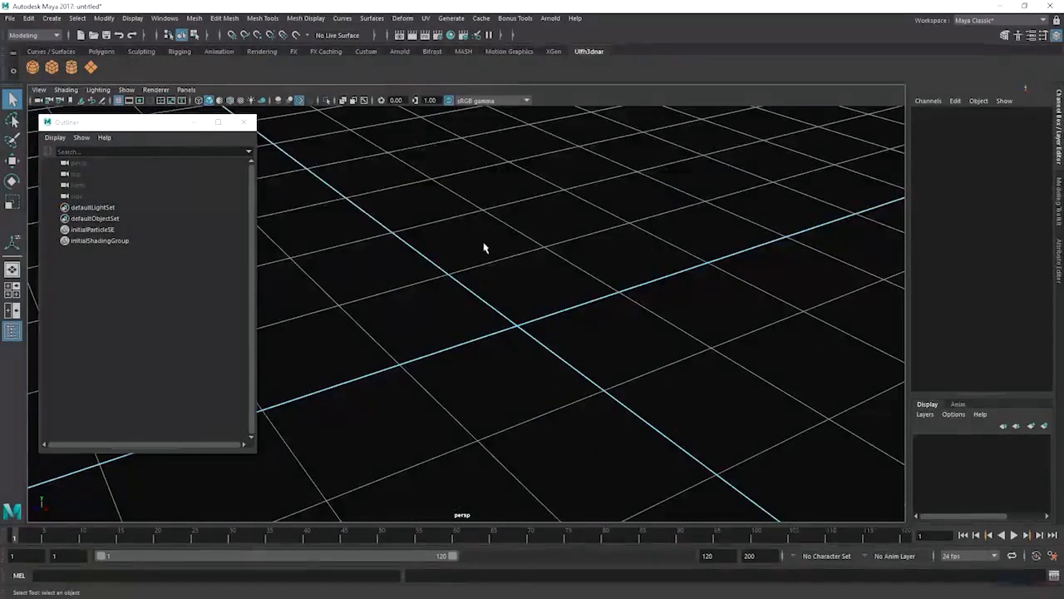
Step: Create a polygon sphere at the grid origin and bevel a horizontal edge loop on its upper half
click(32, 67)
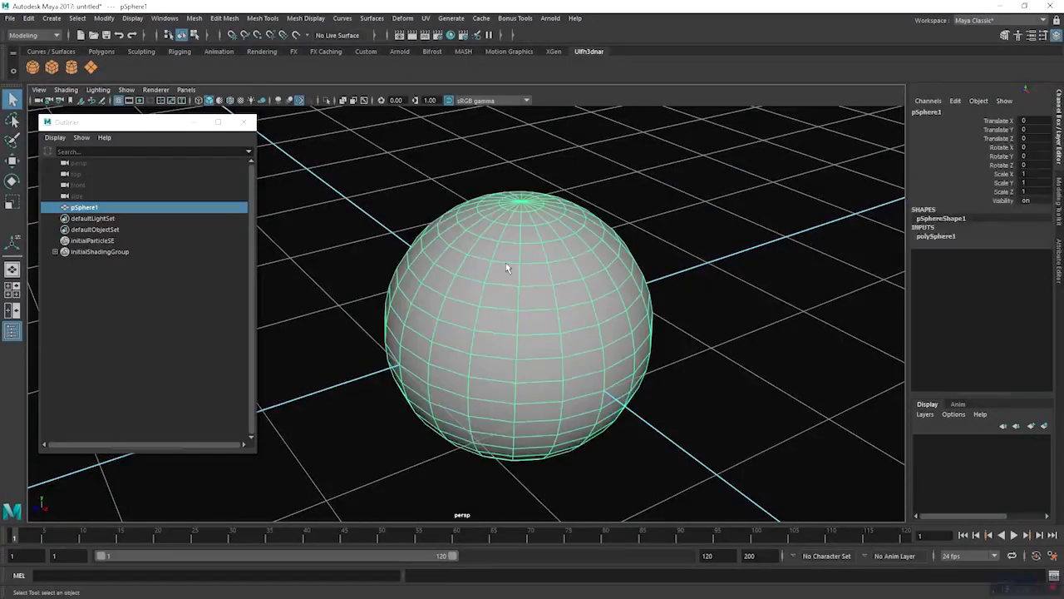
alt+drag(506, 263, 516, 265)
right_drag(515, 260, 518, 228)
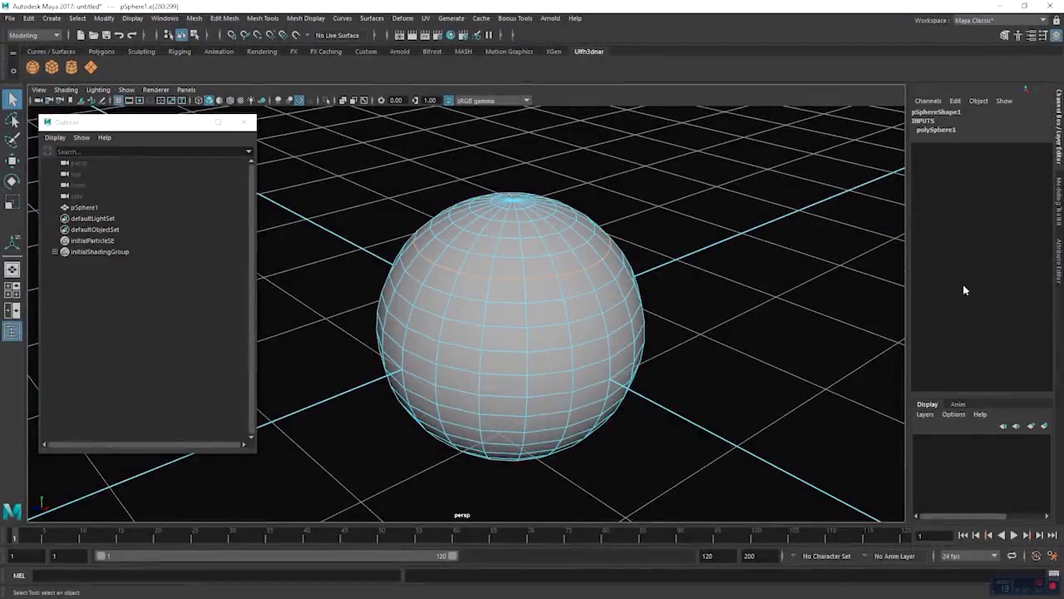
key(ctrl+b)
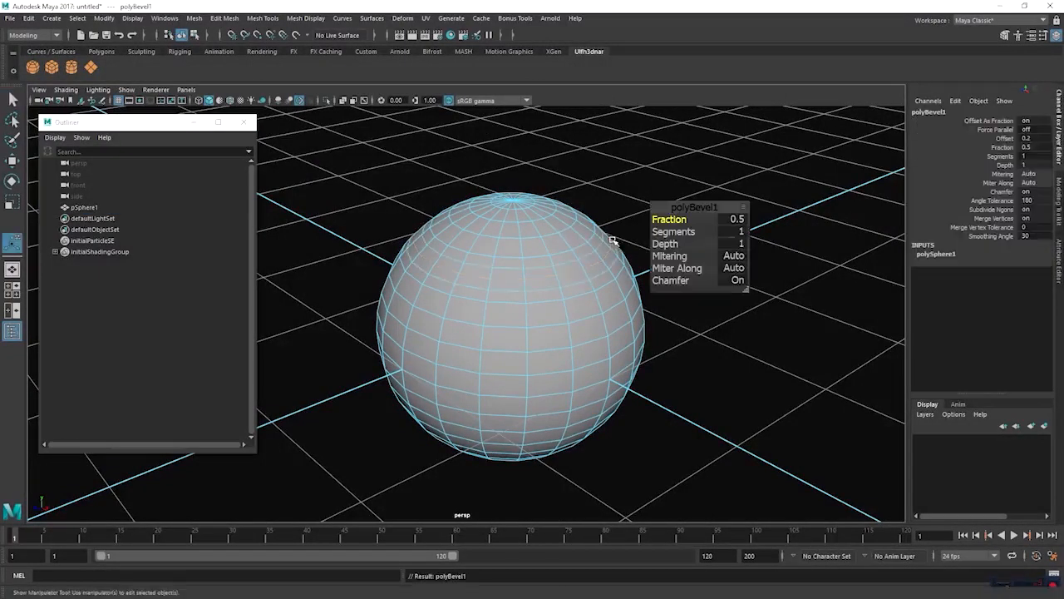
Step: Switch the sphere to face component mode and select one face on its upper half
right_click(568, 266)
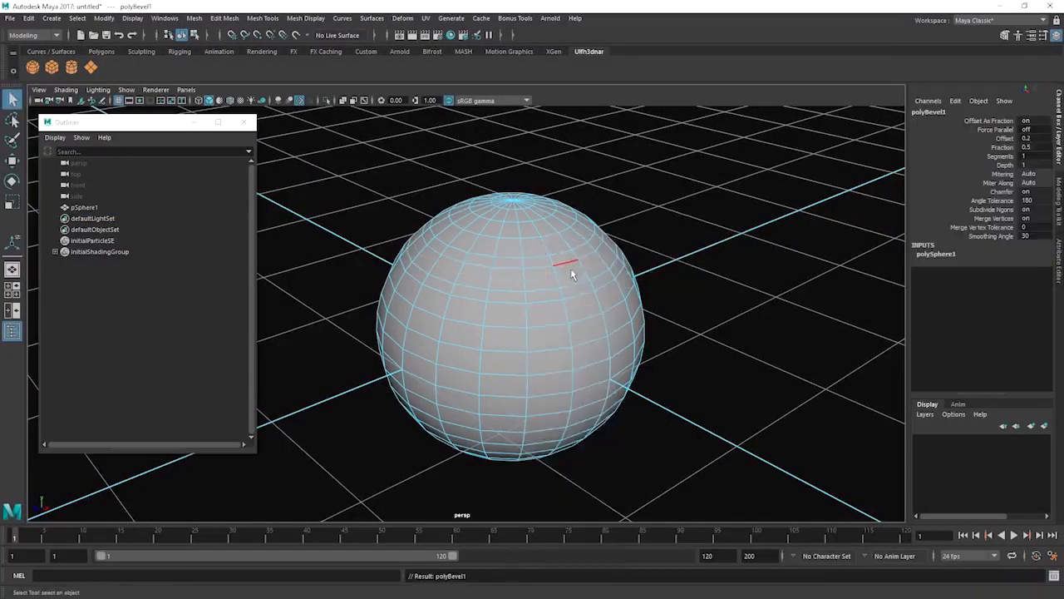
right_click(571, 270)
click(570, 297)
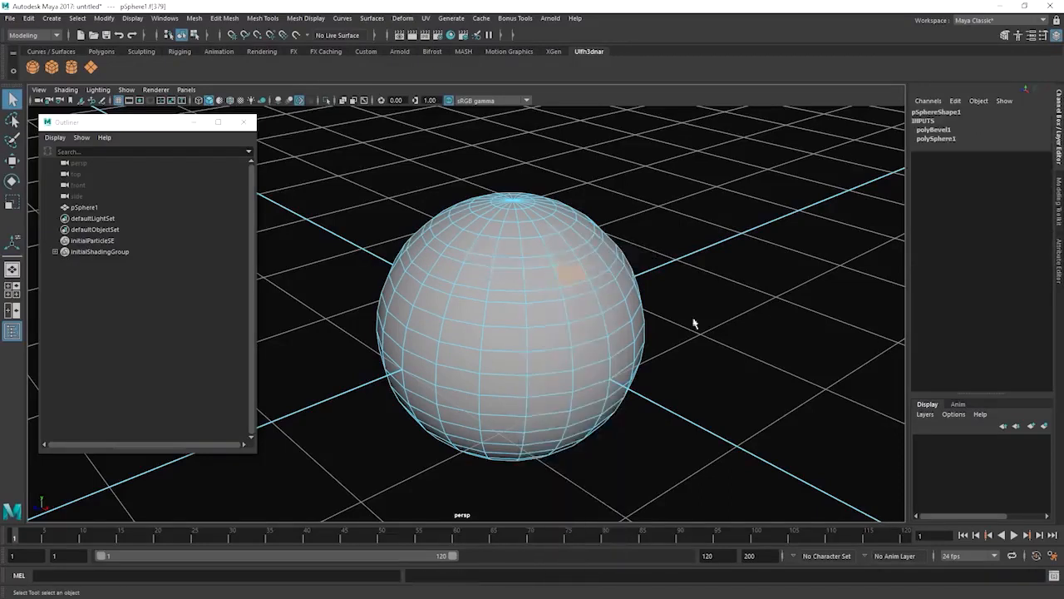
Step: Extrude the selected face on the sphere's upper half outward with a Local Translate Z of about 0.498
alt+drag(521, 281, 613, 269)
key(ctrl+e)
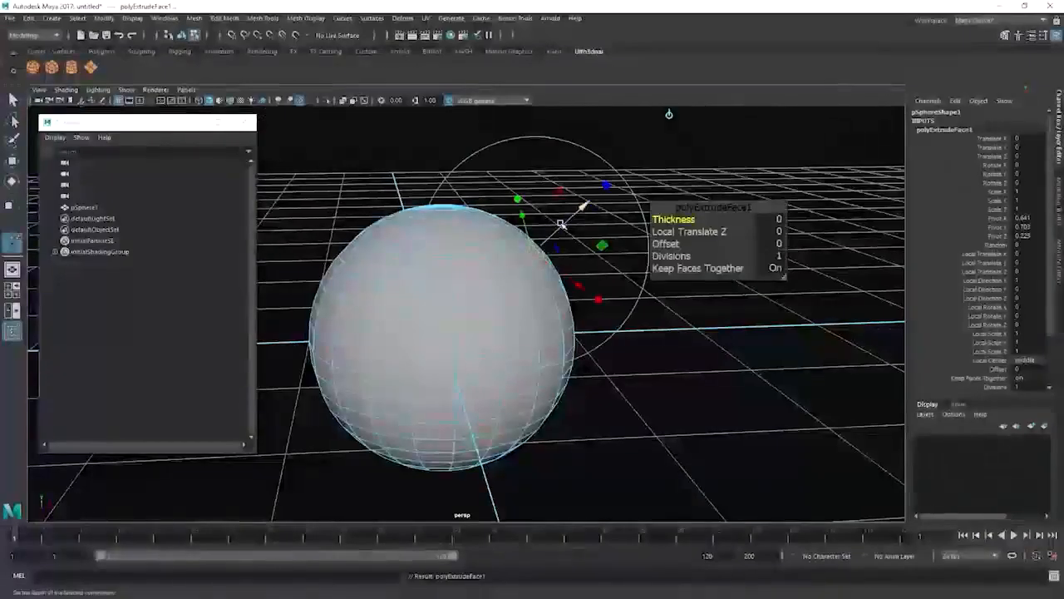
drag(558, 229, 611, 179)
alt+drag(588, 256, 512, 278)
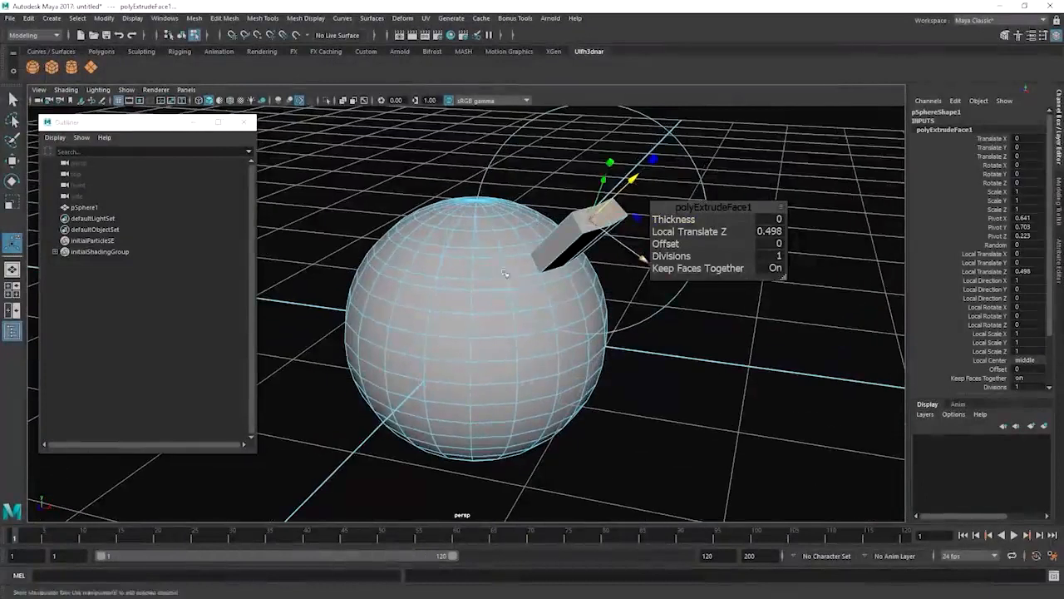
Step: Select a block of four adjacent faces on the sphere's front and pull them outward with the Move tool
click(450, 305)
shift+click(445, 327)
shift+click(416, 324)
shift+click(418, 301)
key(w)
alt+drag(491, 325, 416, 326)
Step: Extrude three adjacent faces on the sphere's upper half, opposite the first block, outward by about 0.4
right_drag(426, 237, 417, 266)
click(420, 239)
key(ctrl+e)
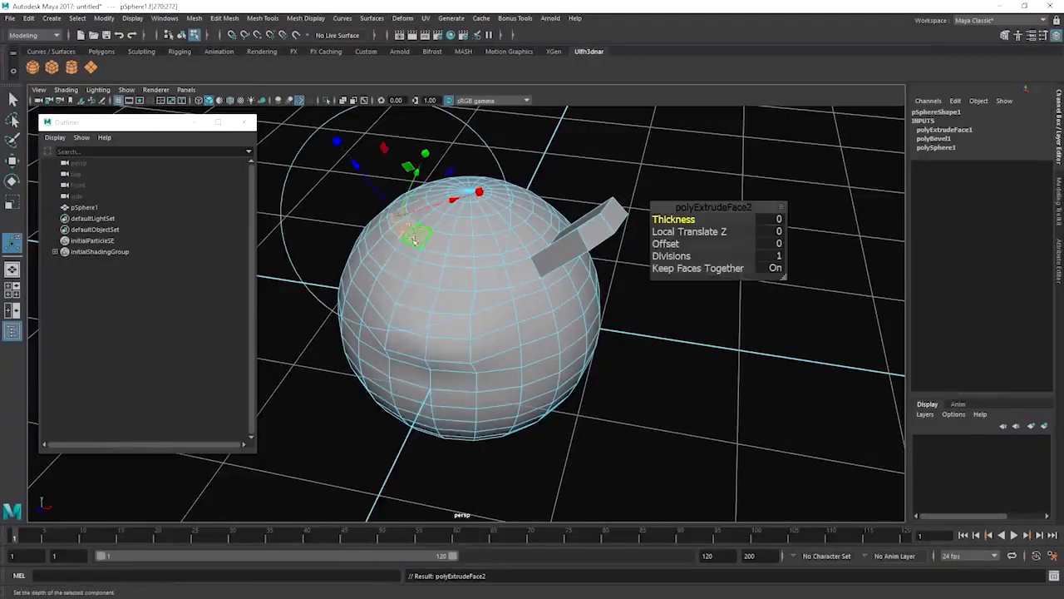
drag(393, 202, 316, 112)
Step: Switch to edge mode and bevel the outer end edges of the first extruded block
right_drag(540, 245, 606, 209)
alt+drag(646, 255, 566, 250)
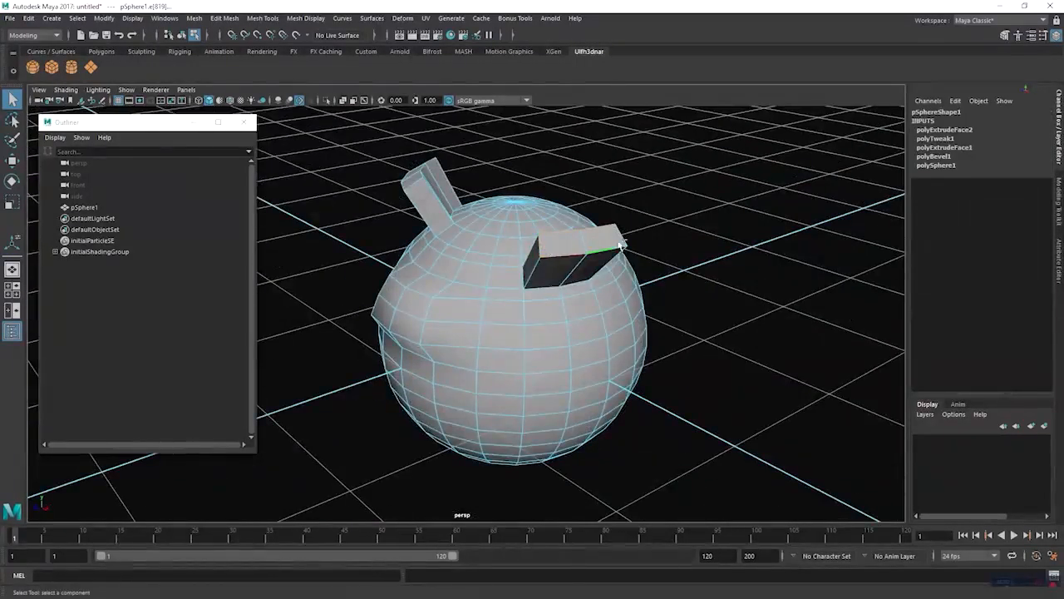
key(ctrl+b)
Step: Return the sphere to object mode and select it as a whole object
alt+drag(574, 223, 515, 187)
right_drag(477, 269, 480, 302)
alt+drag(570, 232, 476, 256)
right_drag(498, 249, 690, 147)
key(q)
click(688, 147)
alt+drag(682, 153, 588, 275)
click(591, 273)
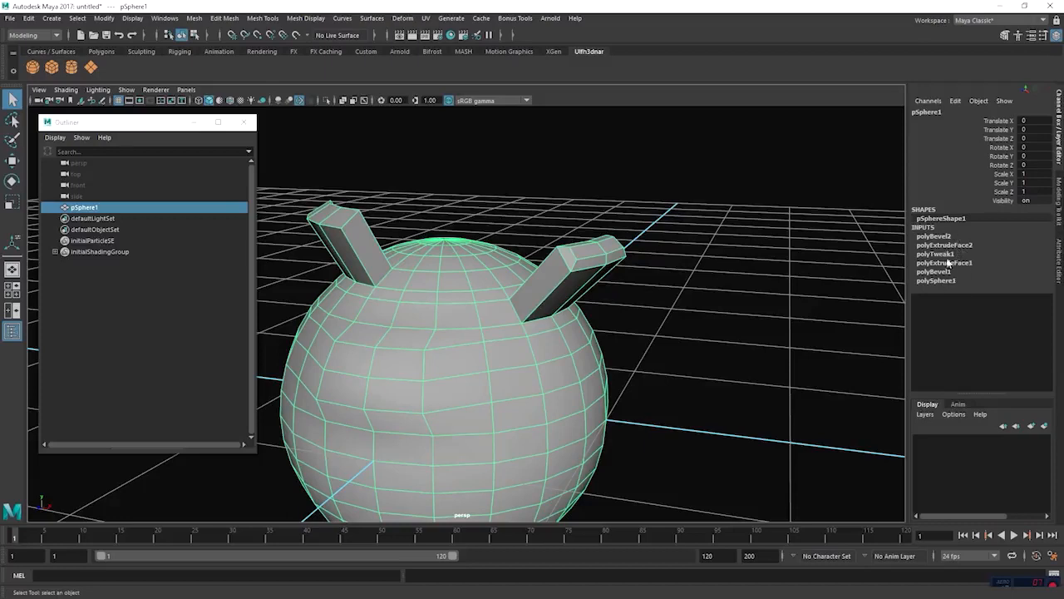
Step: Deselect and reselect the sphere to review its construction history alongside the bevelled block
click(707, 273)
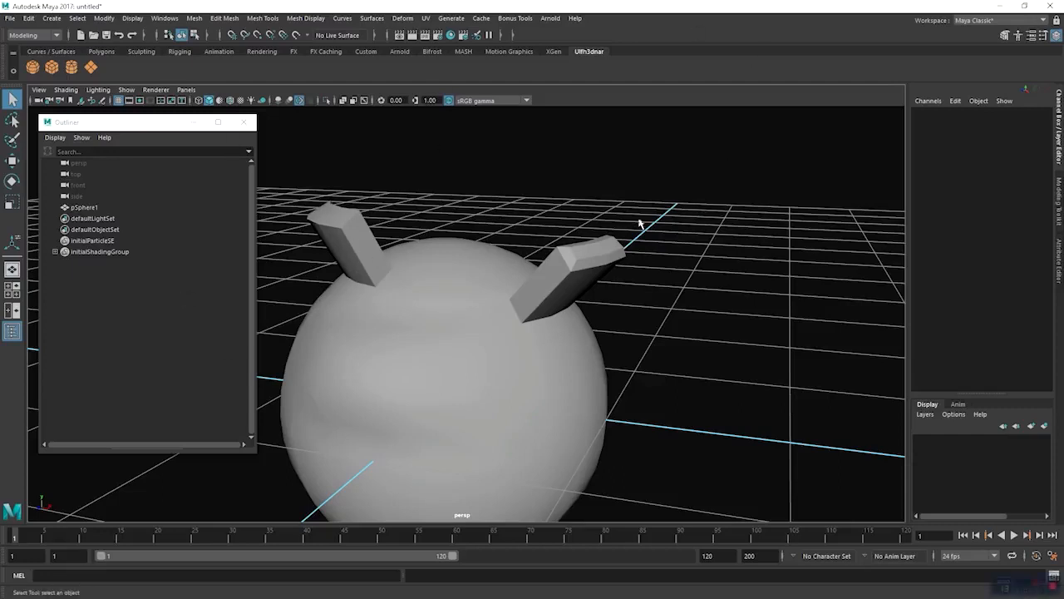
alt+drag(641, 223, 487, 269)
click(613, 273)
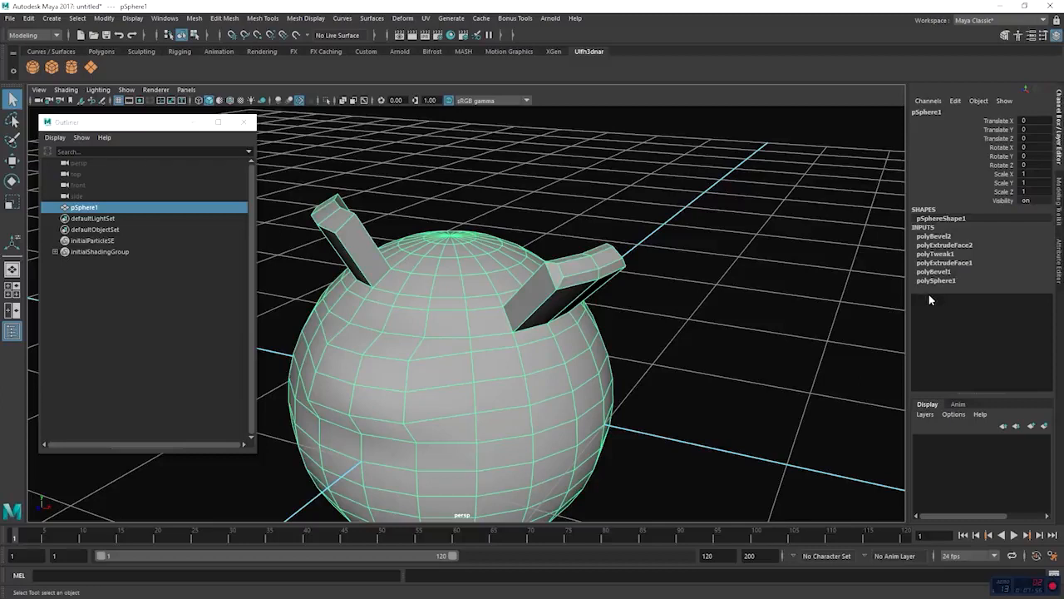
click(651, 280)
click(522, 271)
alt+middle_drag(590, 269, 506, 272)
scroll(507, 260, up, 4)
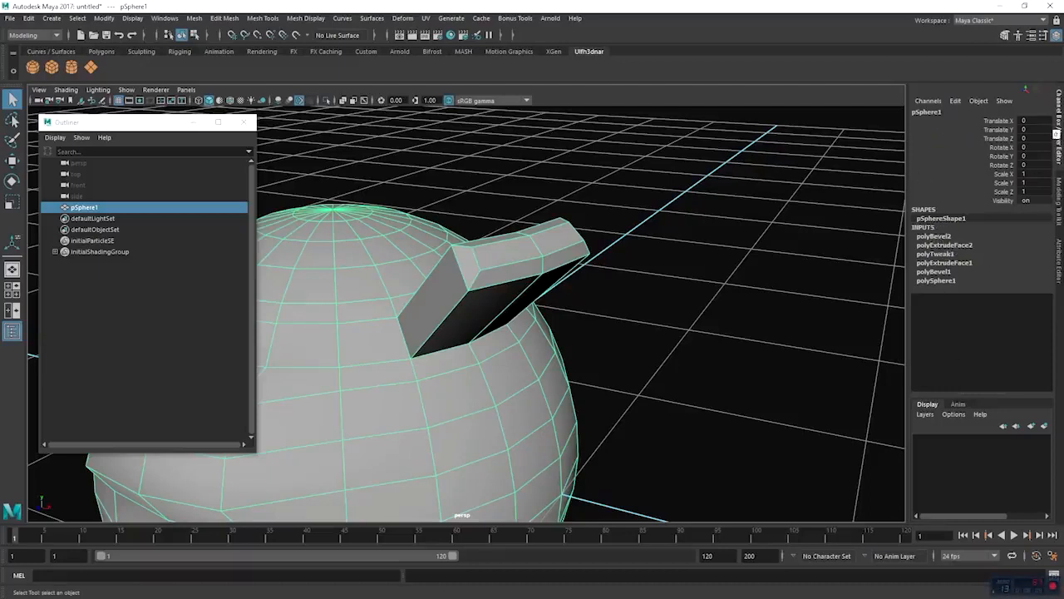
Step: Inspect the sphere's full shape attributes and return to its transform values and history inputs
click(1058, 204)
click(1059, 248)
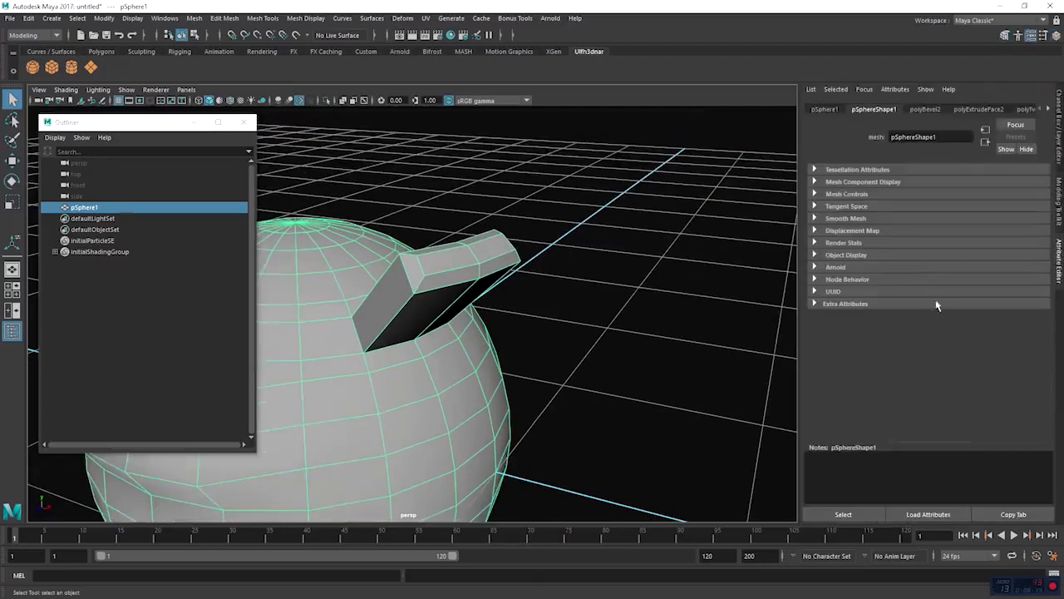
click(1060, 129)
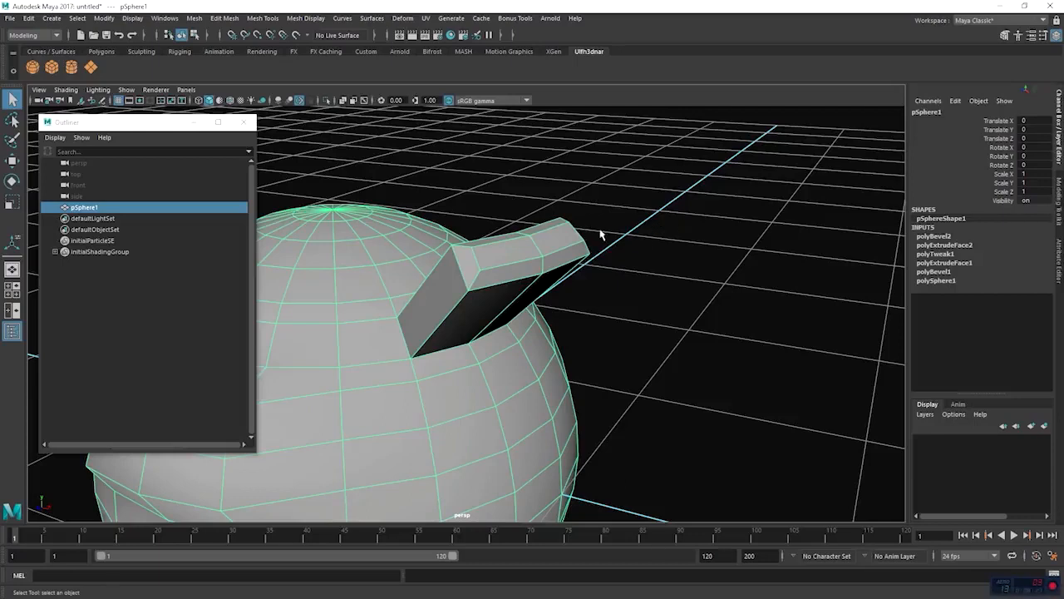
Step: In the polyBevel2 history node, set the bevel's Offset to 0 and its Segments to 3
click(952, 237)
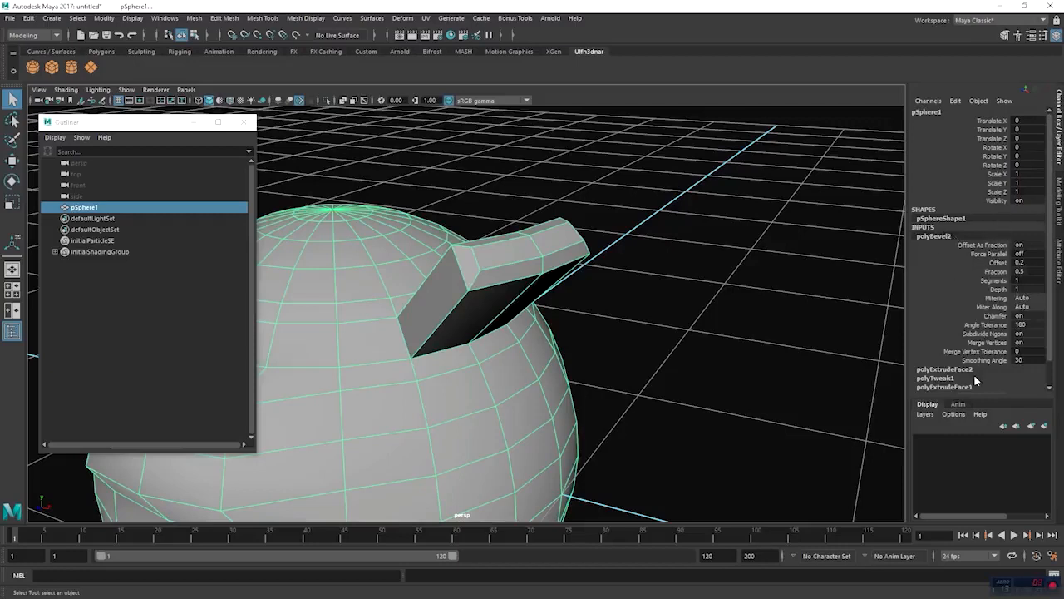
click(1007, 272)
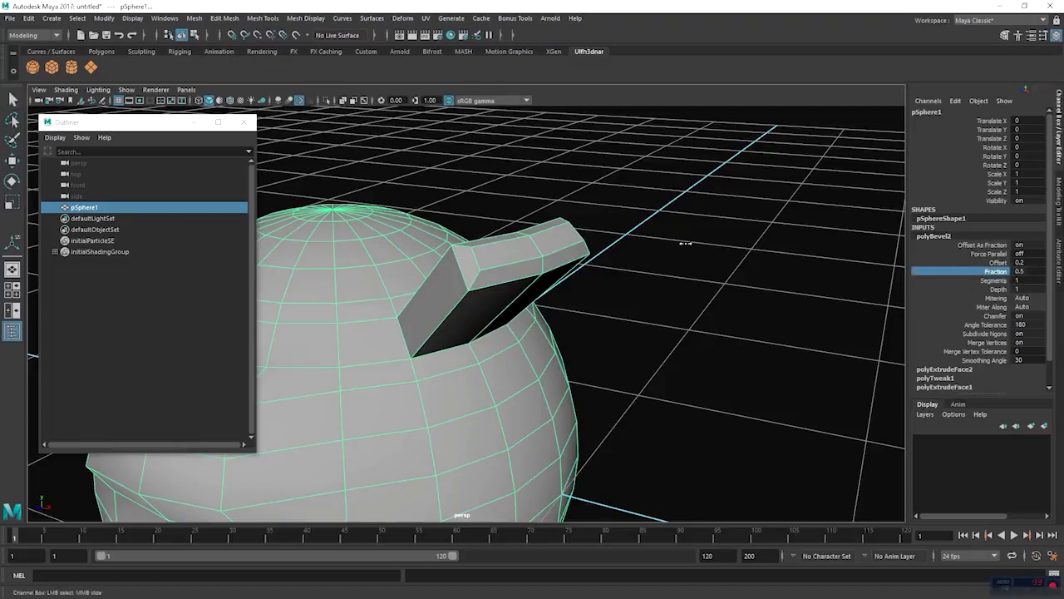
mouse_move(682, 292)
middle_down()
mouse_move(750, 279)
mouse_move(658, 288)
mouse_move(701, 295)
middle_up()
click(992, 262)
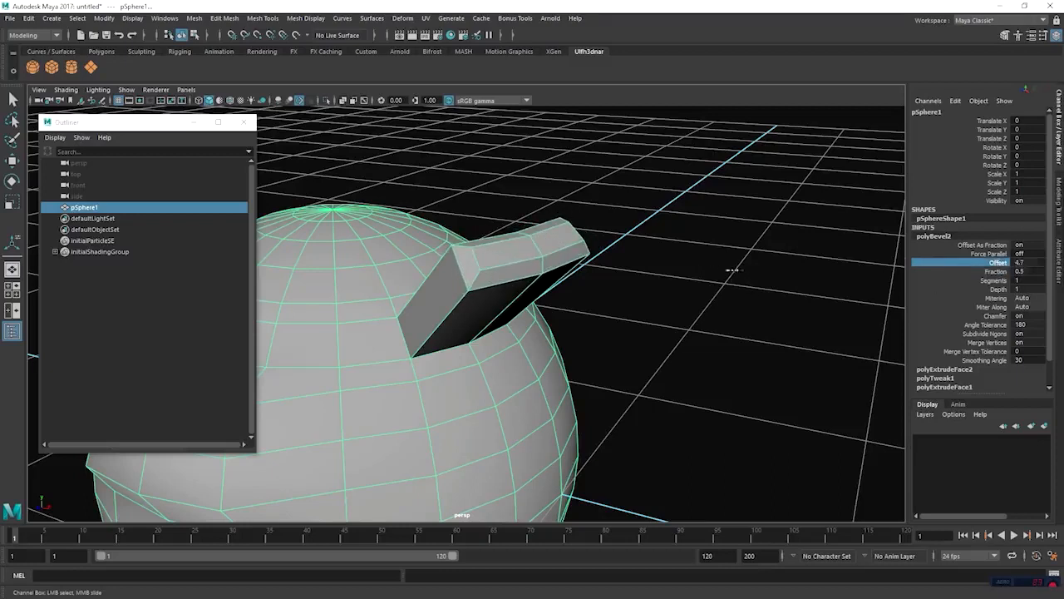
click(993, 280)
middle_drag(715, 269, 687, 277)
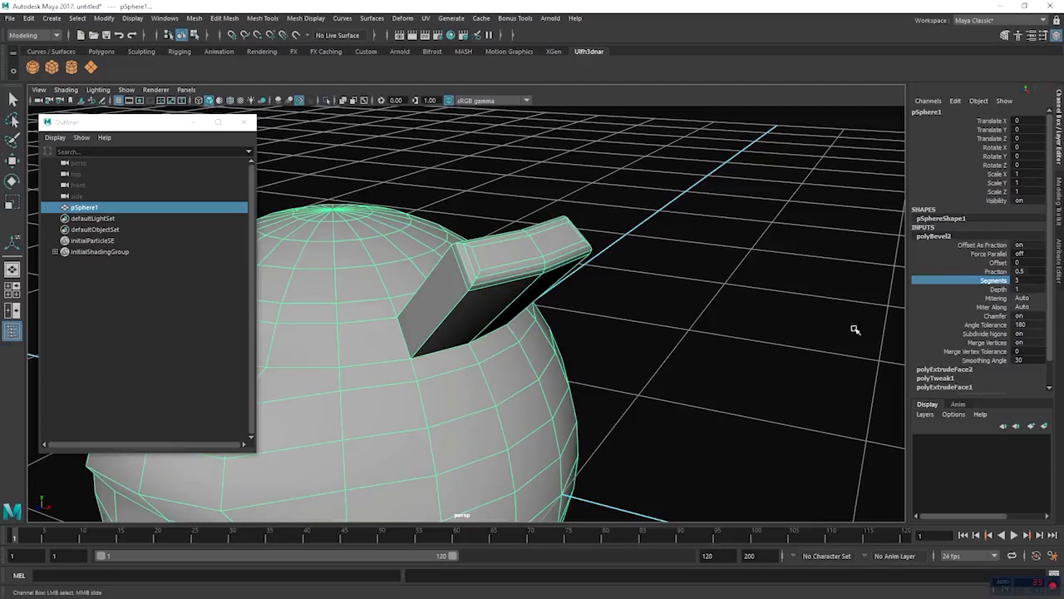
Step: Shorten the second extruded block by lowering Local Translate Z in the polyExtrudeFace2 history node
click(946, 371)
key(q)
alt+middle_drag(550, 321, 895, 314)
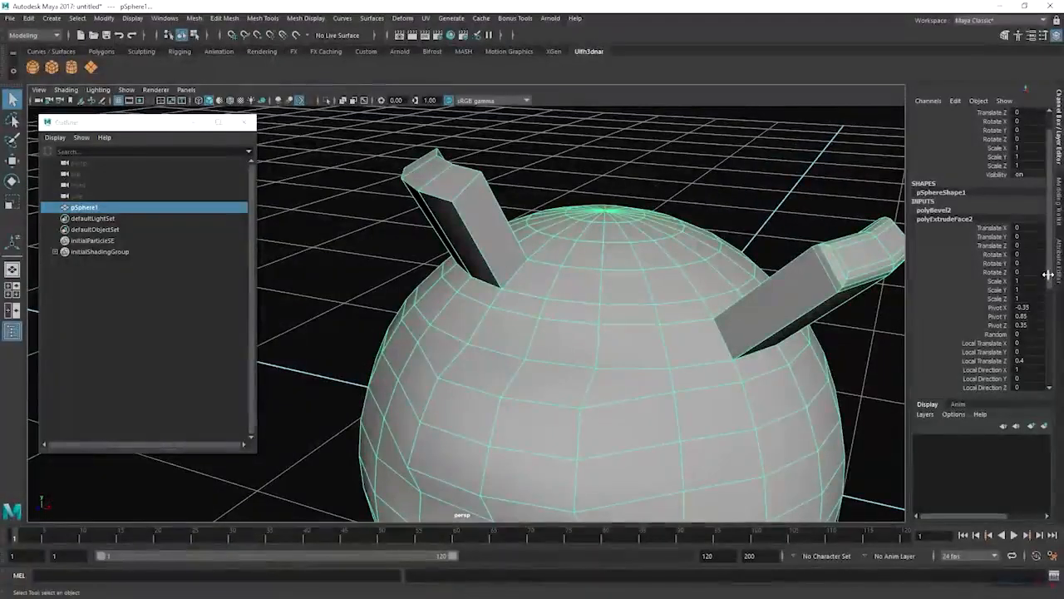
scroll(1049, 319, down, 3)
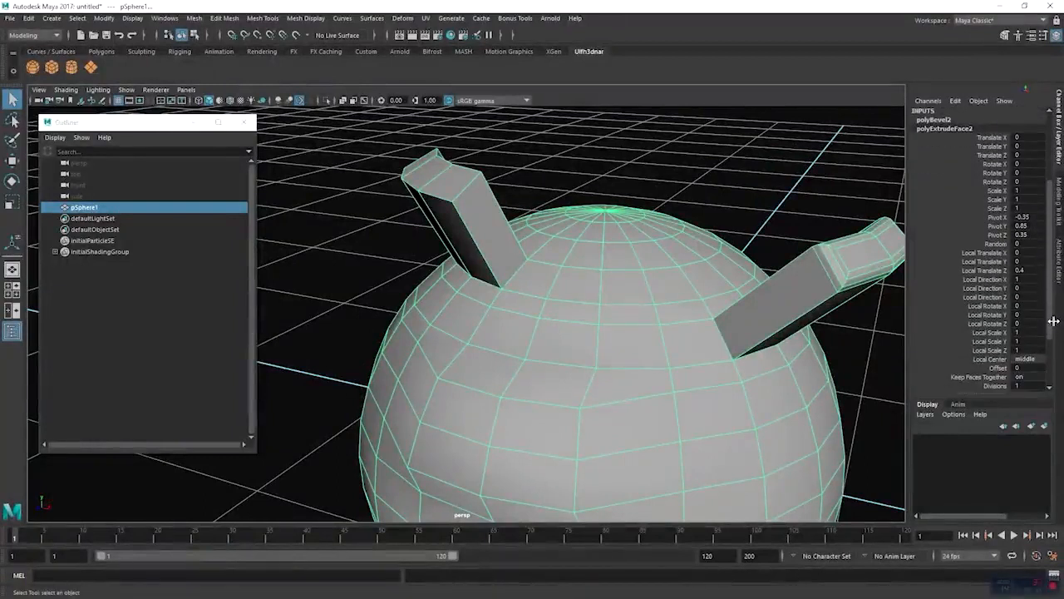
click(982, 272)
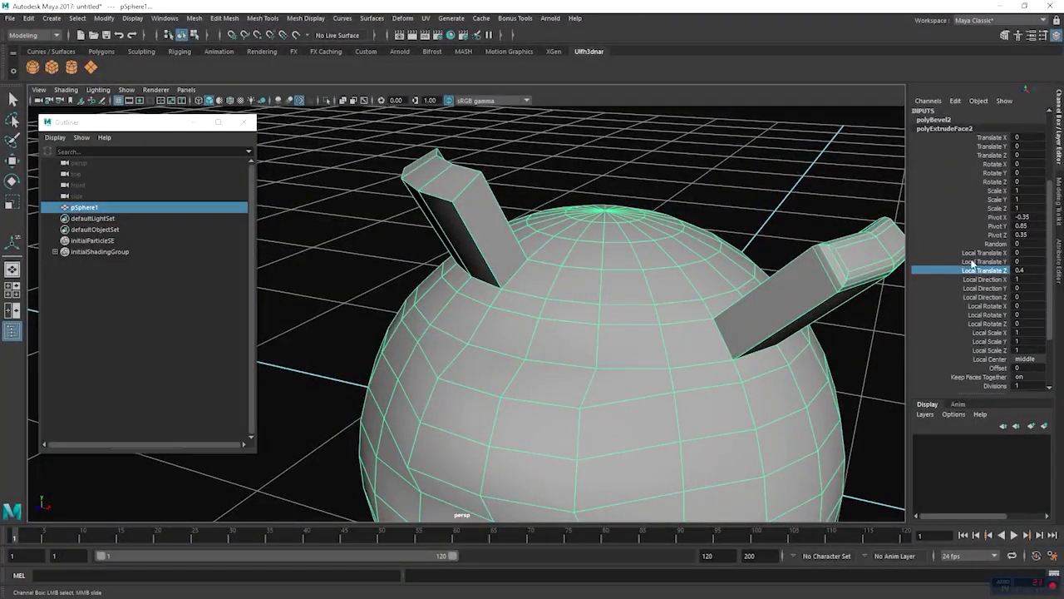
middle_drag(554, 248, 375, 244)
middle_drag(666, 252, 482, 244)
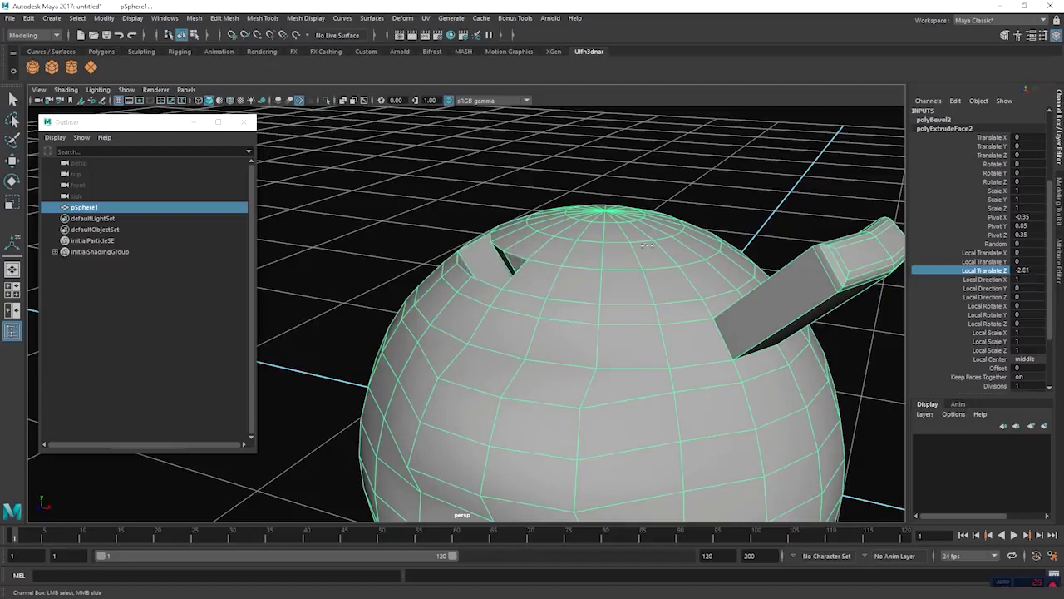
middle_drag(514, 241, 576, 266)
alt+drag(620, 257, 587, 277)
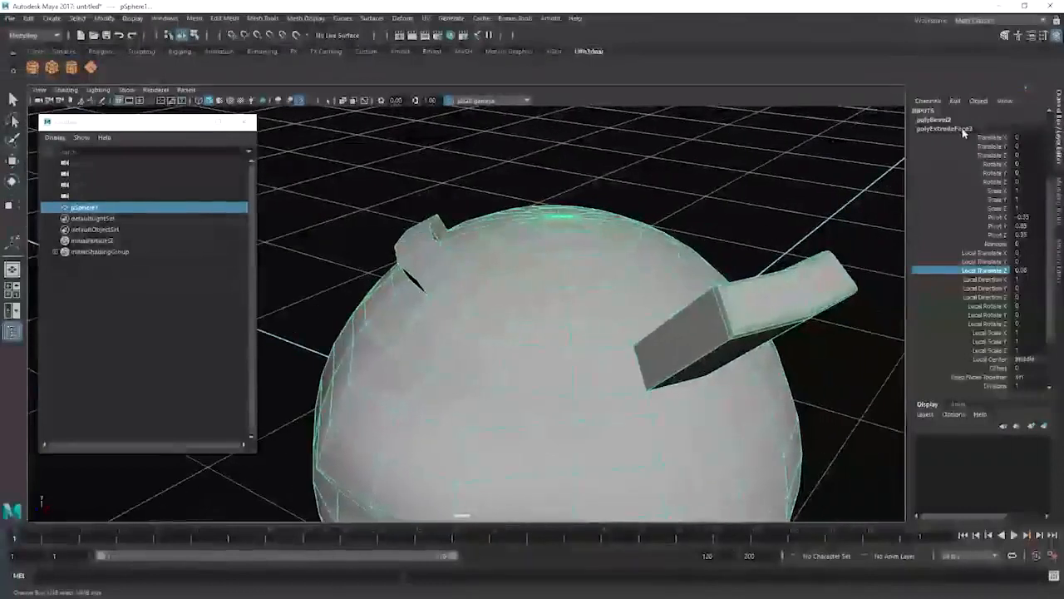
Step: Select three adjacent faces near the sphere's top in face mode and extrude them outward by about 0.212
click(612, 170)
alt+drag(505, 225, 527, 226)
right_drag(527, 226, 582, 243)
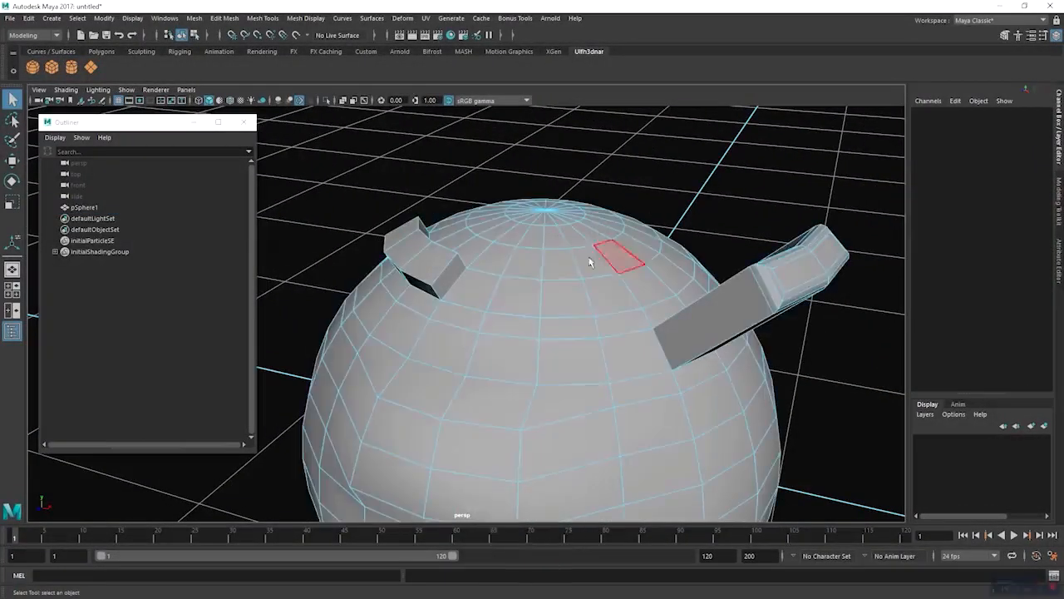
click(530, 268)
shift+click(565, 268)
shift+click(590, 263)
alt+drag(568, 263, 619, 247)
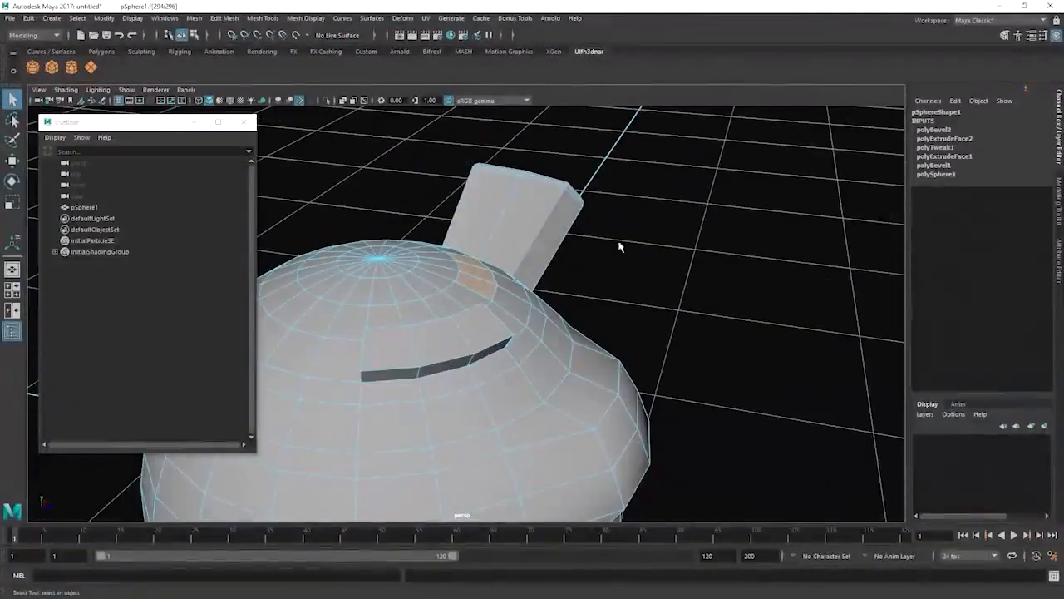
alt+drag(479, 264, 406, 178)
key(ctrl+e)
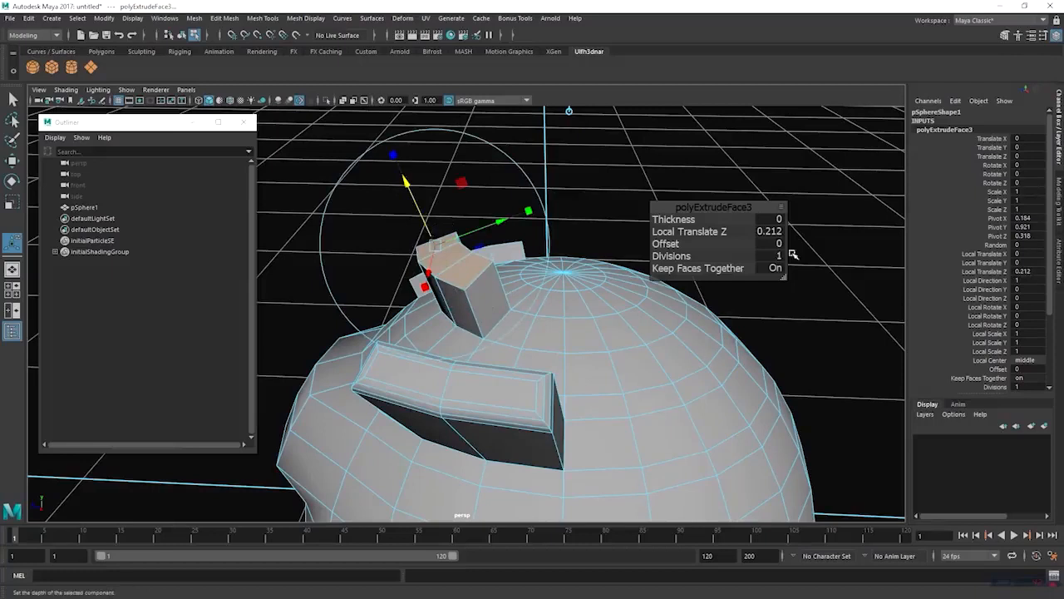
Step: Adjust the new extrusion's Local Translate Z to 0.192
click(677, 232)
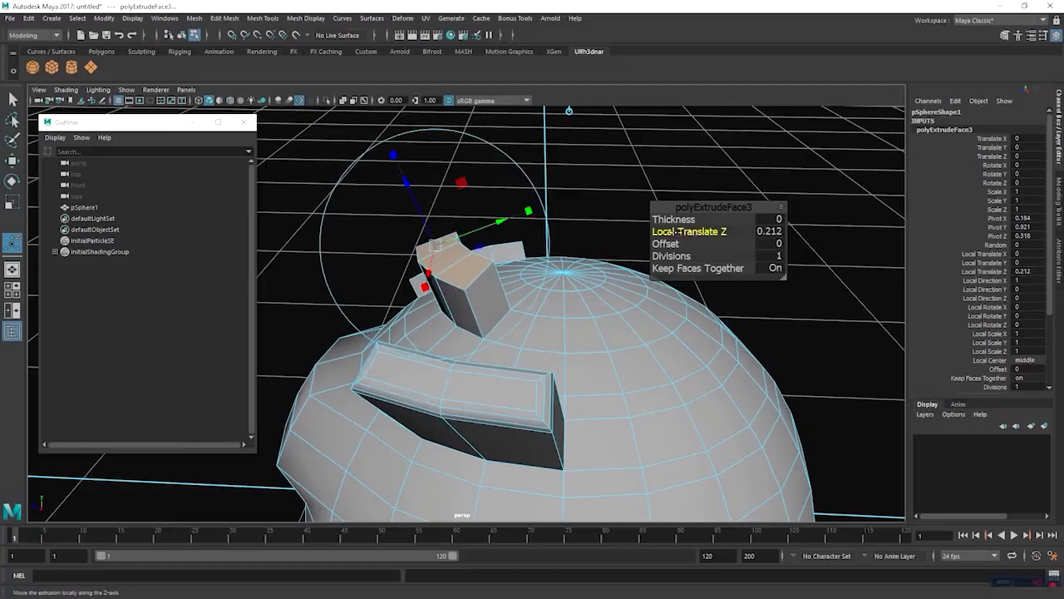
middle_drag(551, 171, 527, 205)
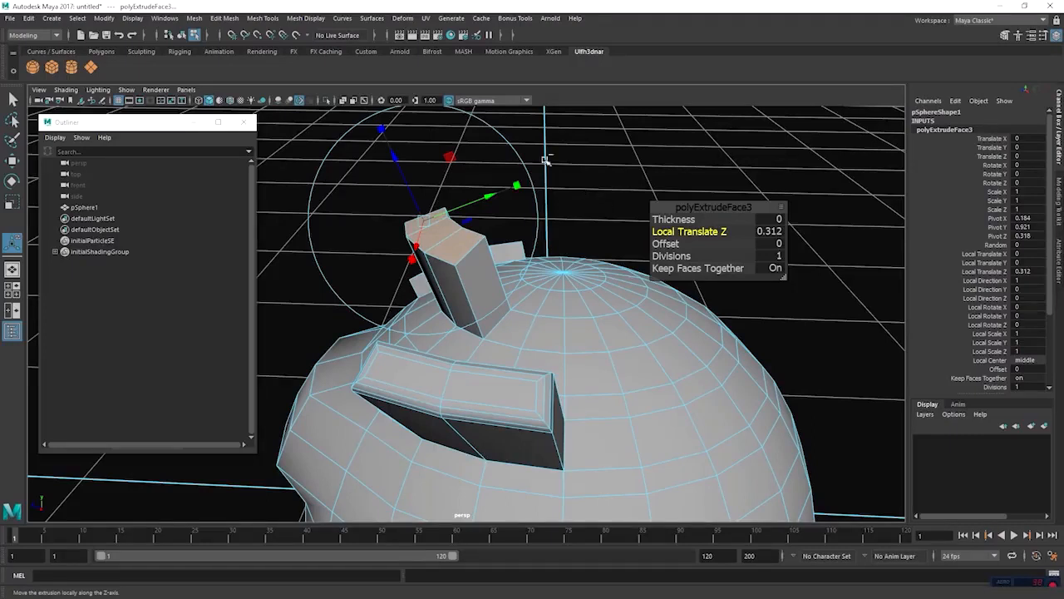
middle_drag(607, 188, 606, 190)
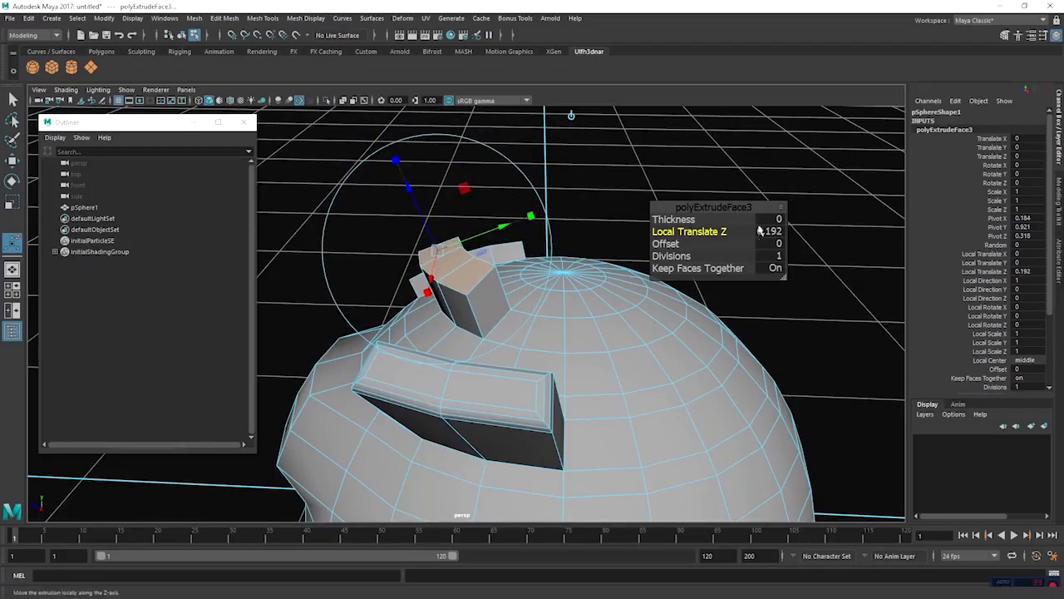
Step: Try moving the extruded faces with the extrude manipulator and undo the change
click(530, 176)
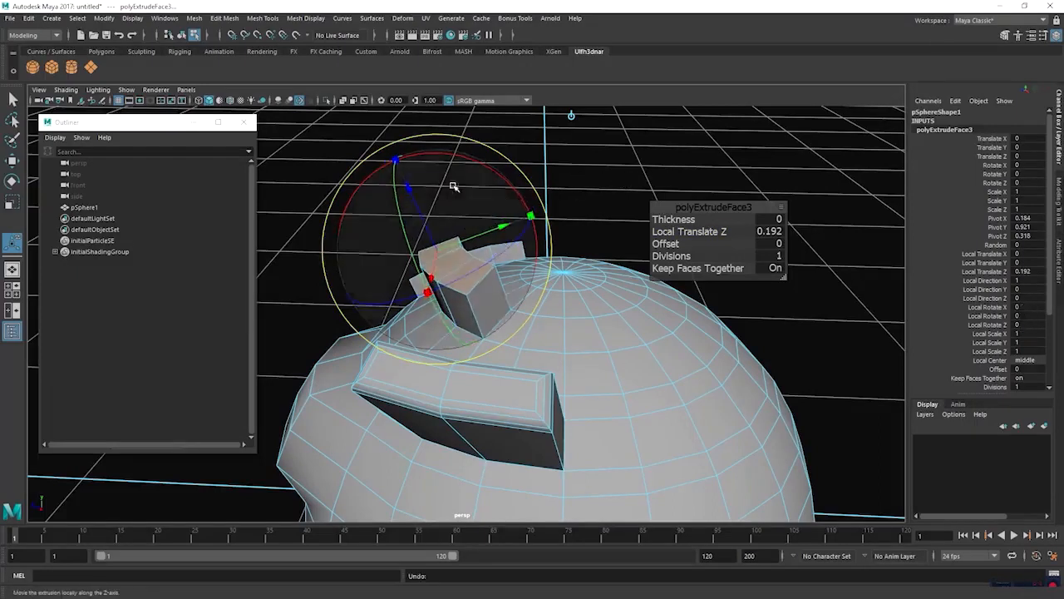
click(412, 188)
key(ctrl+z)
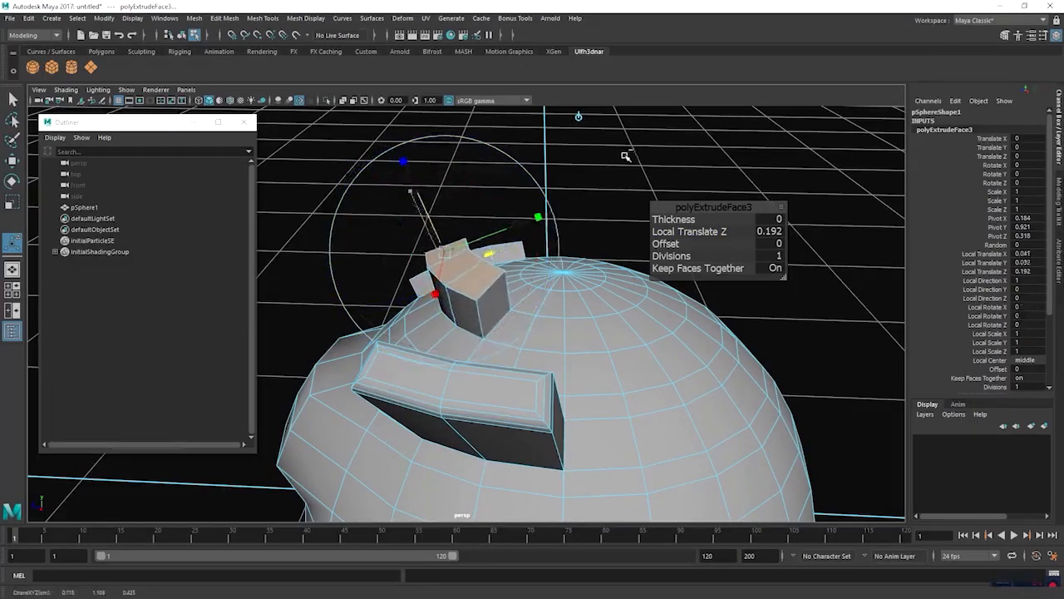
Step: Try a Local Translate Z of 3.372 on the extrusion and undo it
click(690, 232)
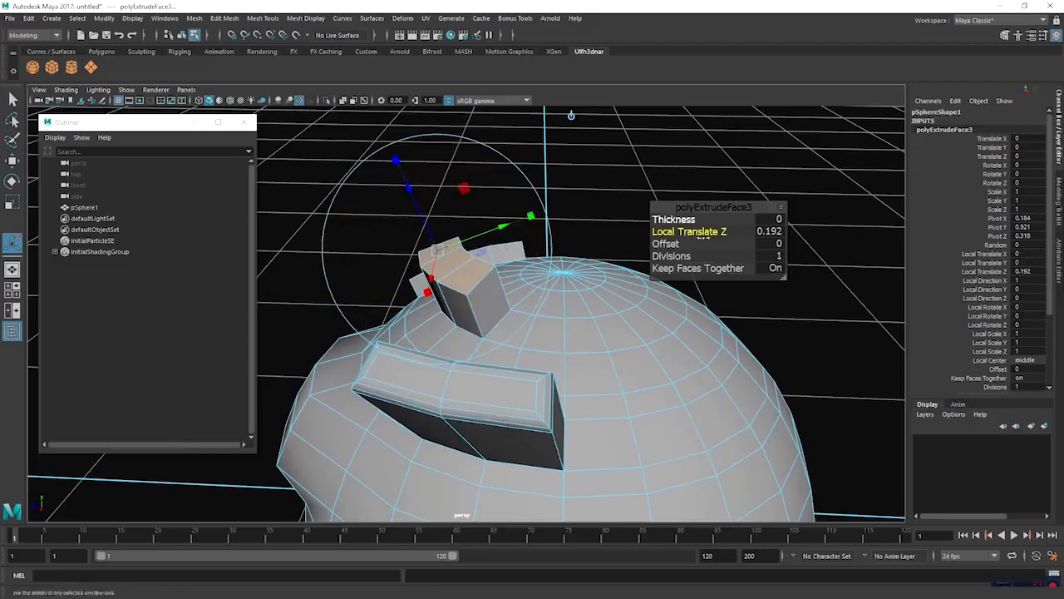
middle_drag(553, 161, 592, 194)
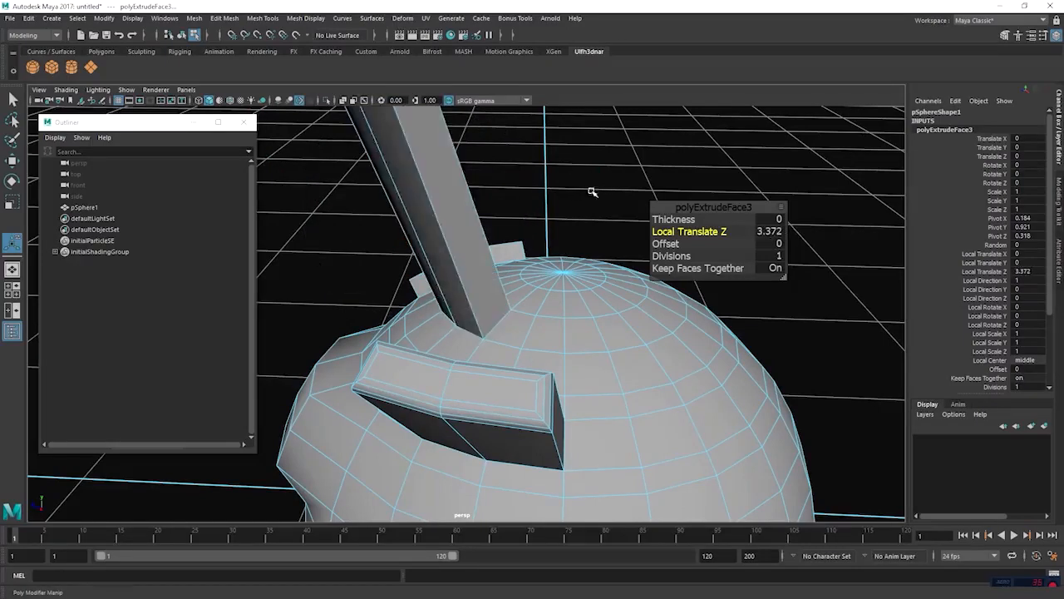
scroll(577, 191, down, 5)
scroll(577, 200, up, 2)
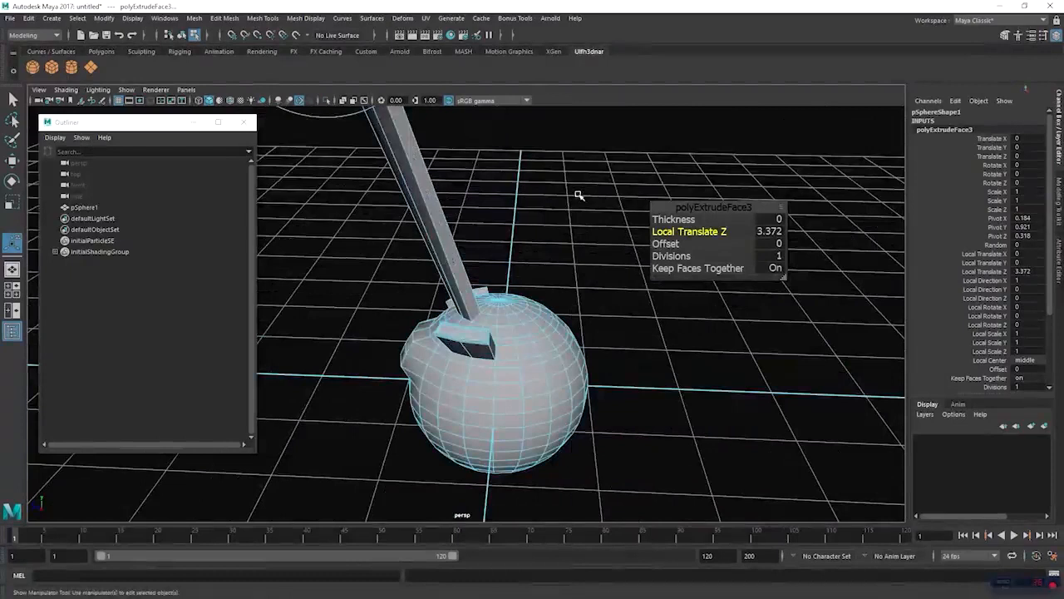
key(ctrl+z)
Step: Fine-tune the extrusion's Local Translate Z to 0.0924 and clear the face selection
scroll(587, 288, up, 4)
ctrl+middle_drag(606, 242, 599, 245)
alt+drag(530, 176, 553, 298)
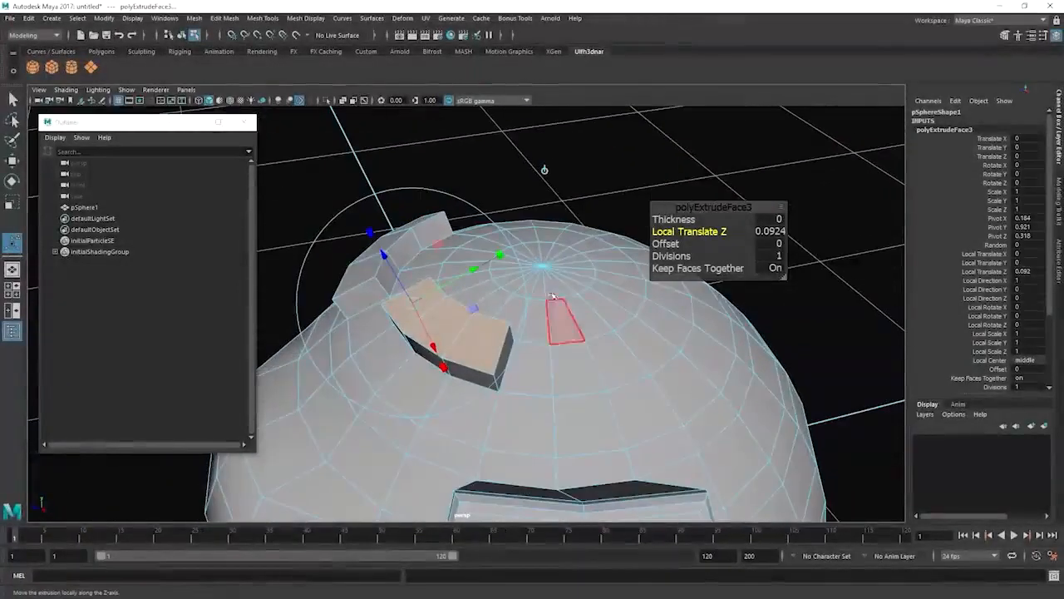
click(563, 192)
alt+drag(563, 191, 472, 192)
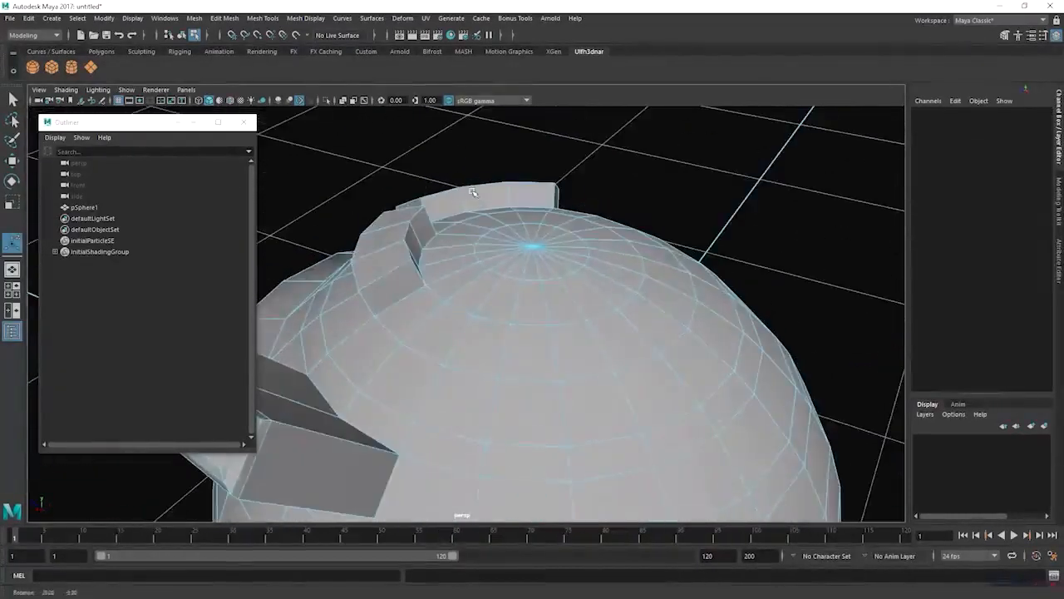
alt+drag(432, 162, 475, 191)
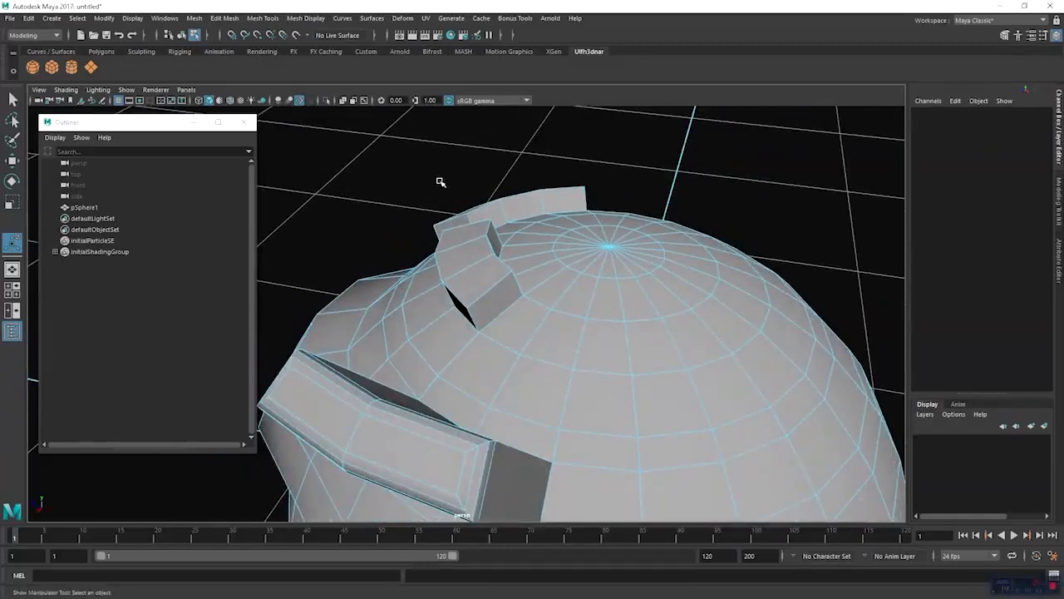
alt+drag(430, 171, 486, 189)
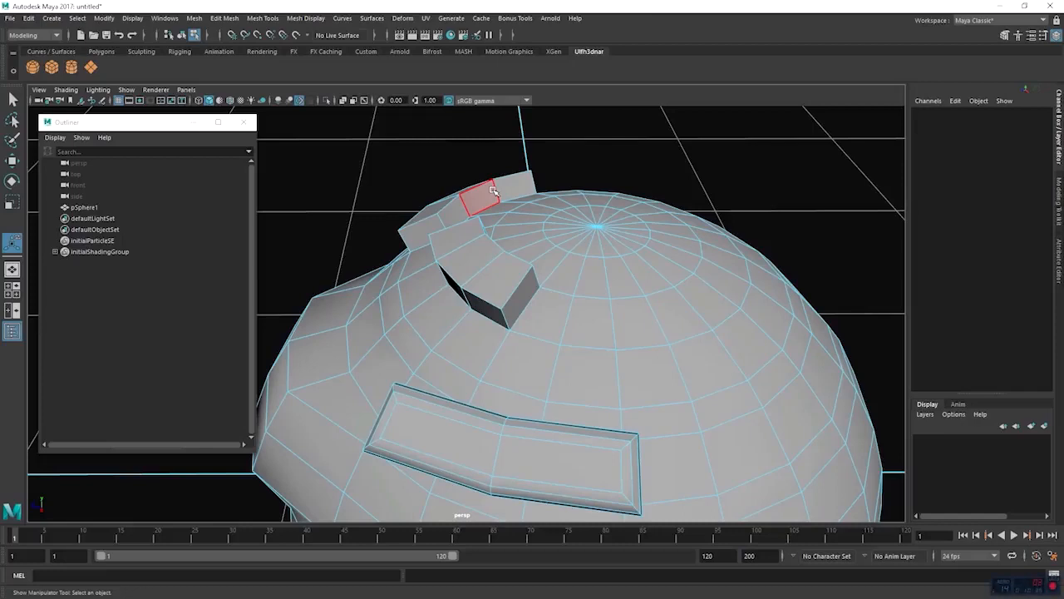
alt+drag(498, 274, 515, 234)
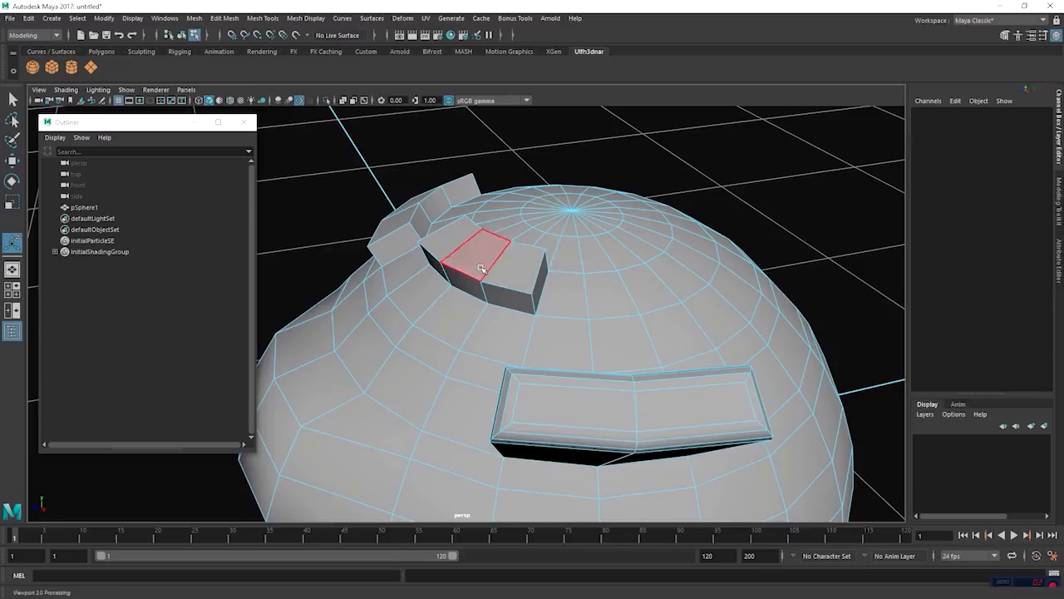
Step: Switch the sphere back to object selection and raise the Fraction of its first bevel, polyBevel1, to 0.61
right_drag(481, 268, 534, 251)
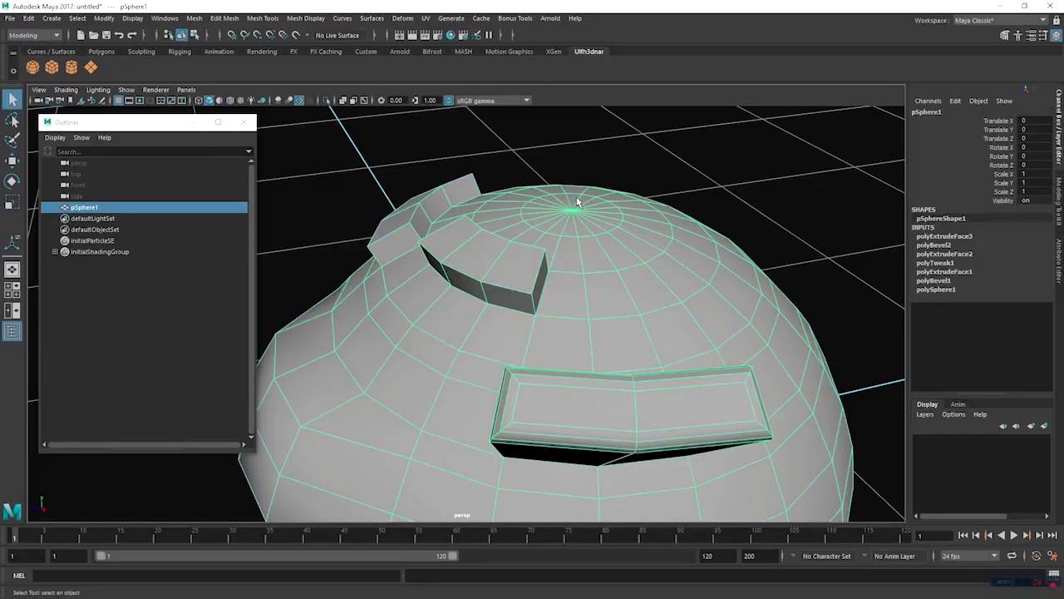
click(944, 284)
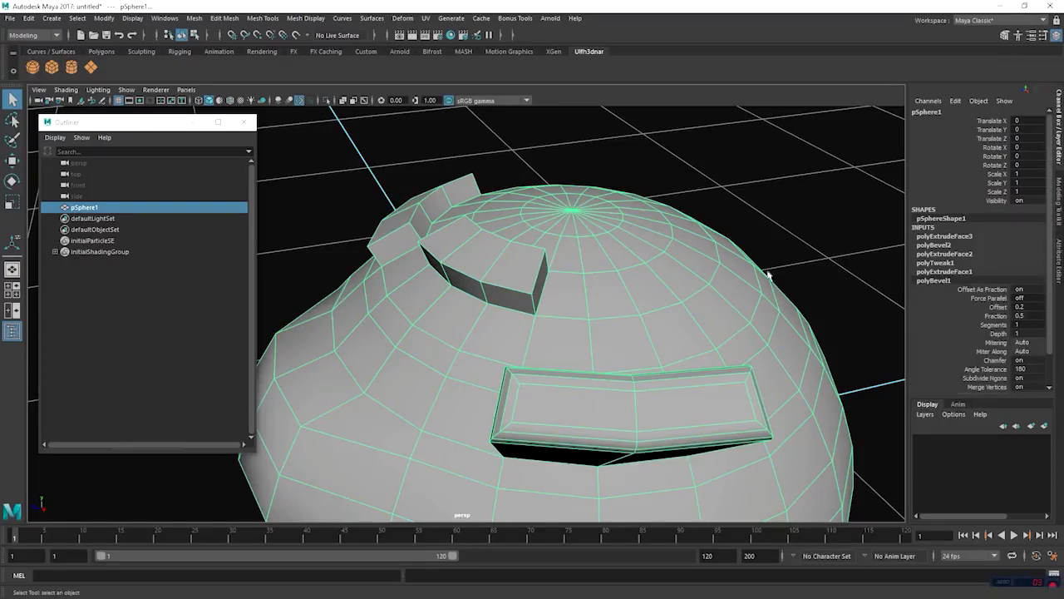
alt+middle_drag(575, 283, 625, 241)
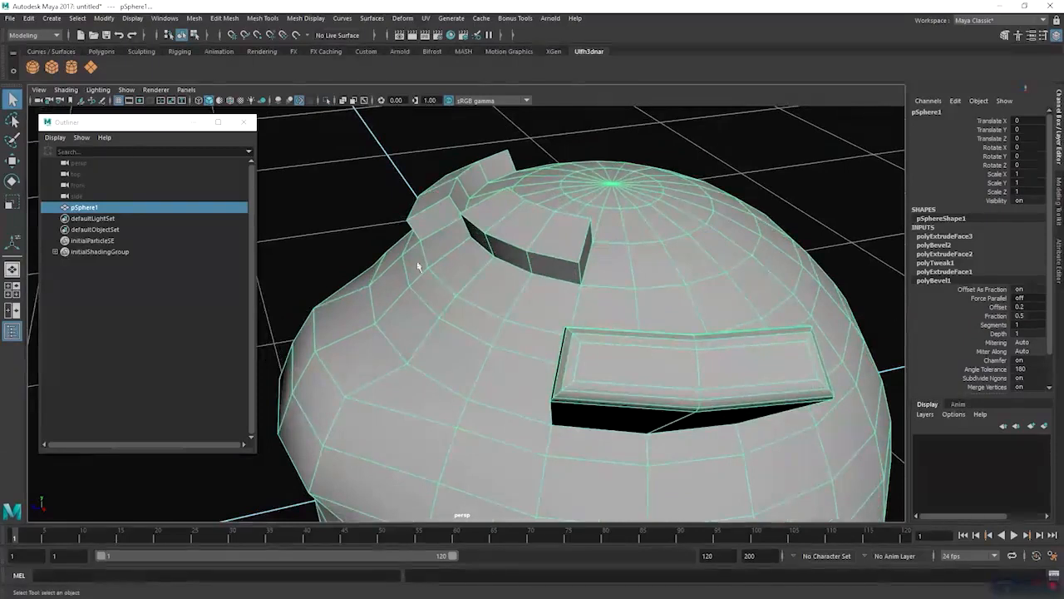
click(941, 315)
middle_drag(685, 269, 694, 296)
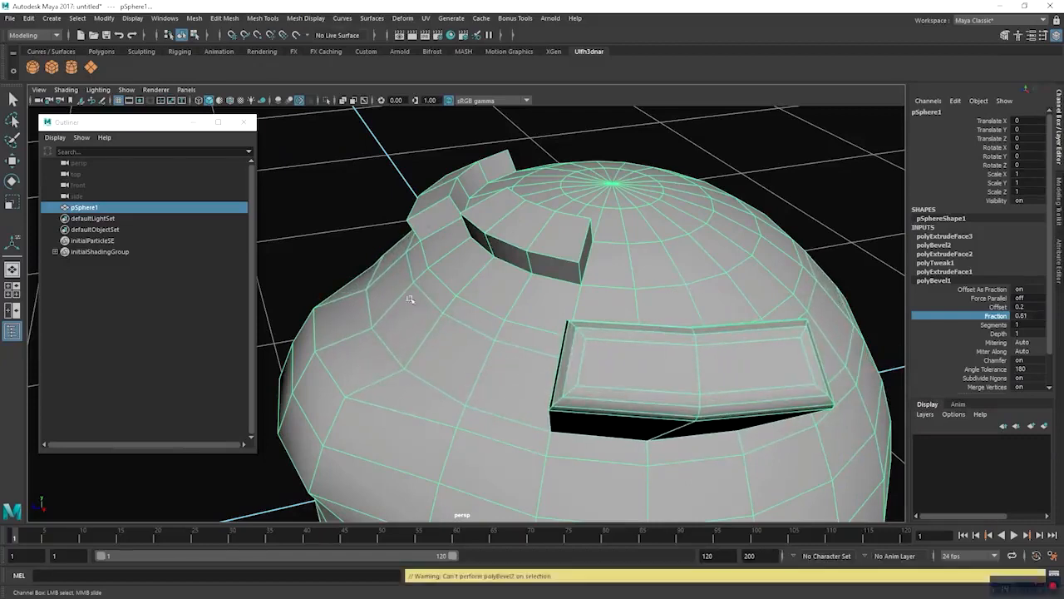
Step: Reduce the Fraction of polyBevel1 to 0.34
alt+drag(612, 248, 656, 254)
alt+middle_drag(656, 254, 624, 268)
middle_drag(645, 371, 613, 381)
middle_drag(598, 339, 570, 316)
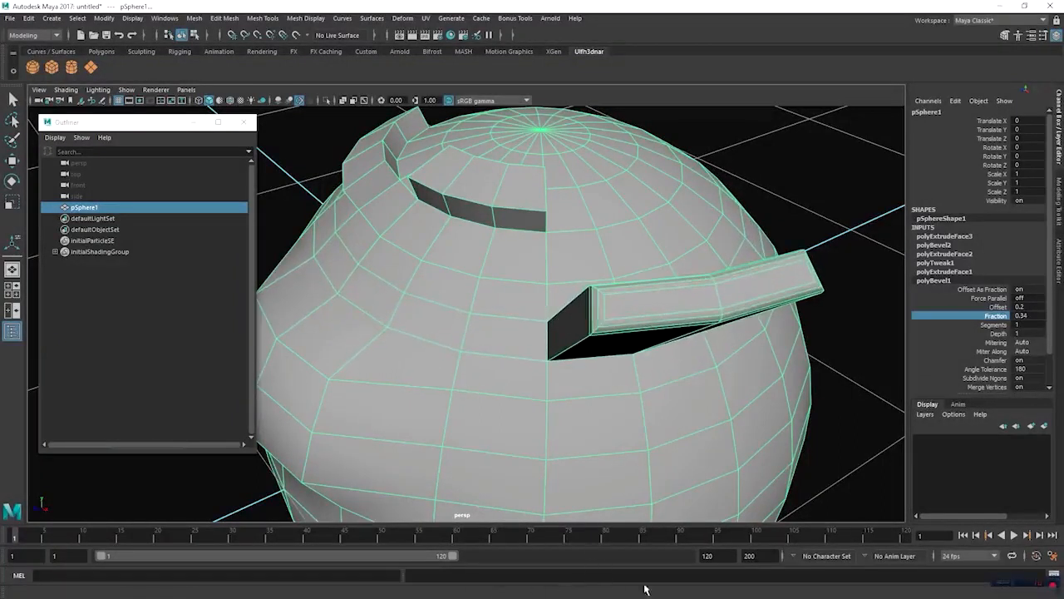
Step: Try polyBevel1 Fraction values of 0.05 and 0.32, and raise the Fraction to 1
alt+middle_drag(541, 343, 578, 337)
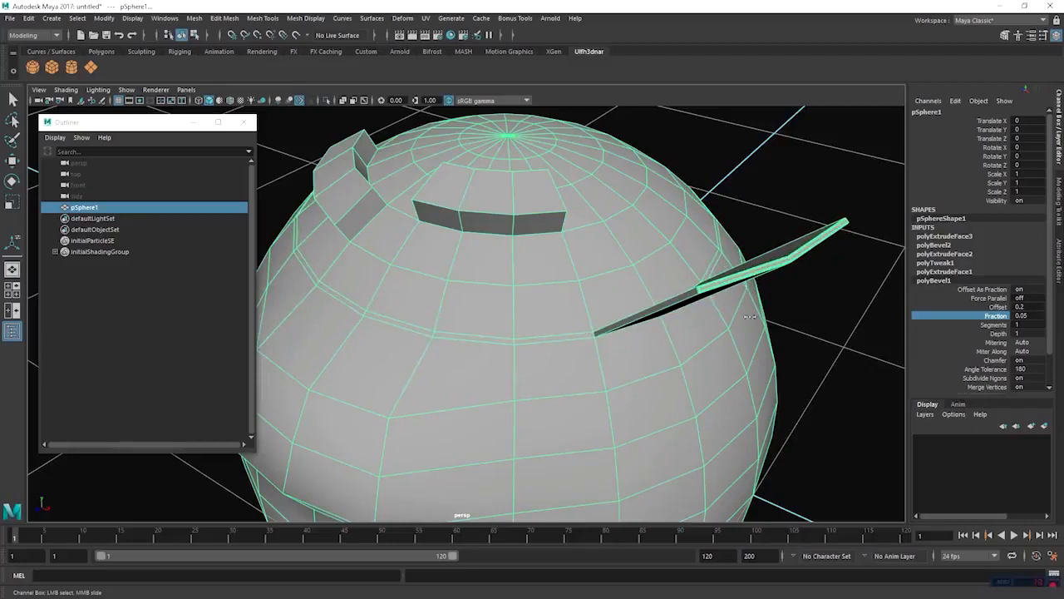
middle_drag(738, 313, 719, 312)
mouse_move(692, 278)
middle_down()
mouse_move(730, 278)
mouse_move(710, 278)
middle_up()
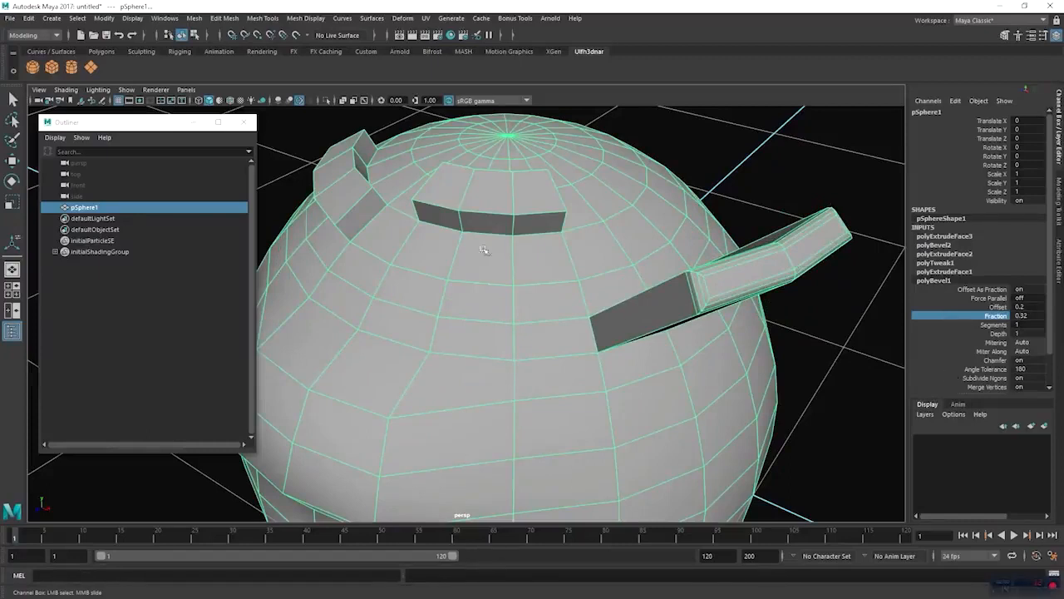
middle_drag(664, 293, 698, 299)
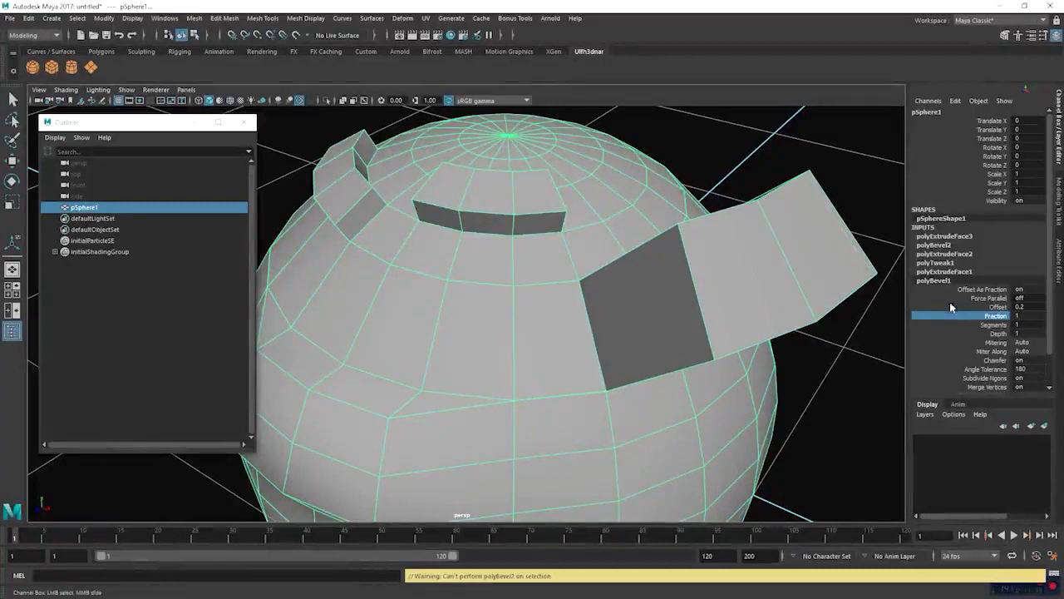
Step: Lower the Fraction of polyBevel1 through 0.71 to 0.62
middle_drag(818, 249, 752, 246)
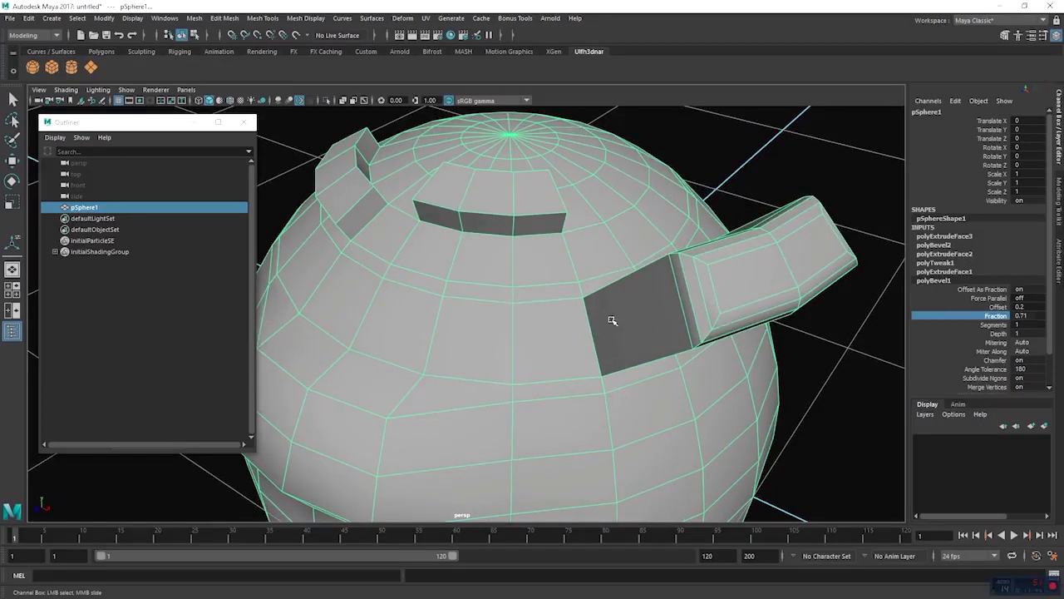
middle_drag(717, 311, 729, 313)
alt+drag(729, 313, 616, 257)
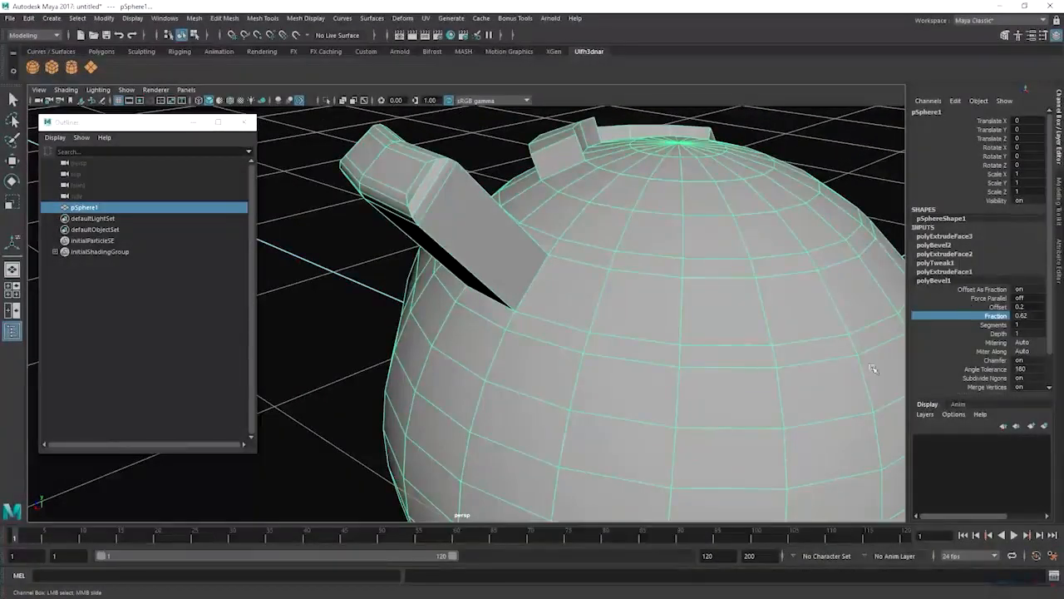
Step: Set the Fraction of polyBevel1 to 0.18 and deselect the sphere
alt+drag(552, 292, 739, 261)
middle_drag(561, 267, 528, 274)
alt+drag(499, 235, 547, 232)
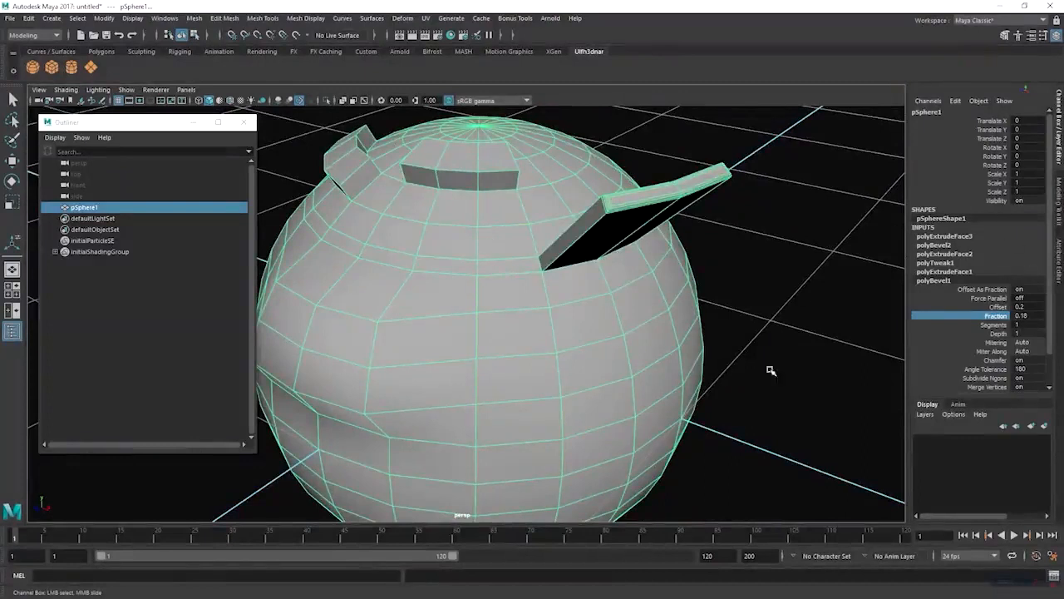
key(q)
click(760, 274)
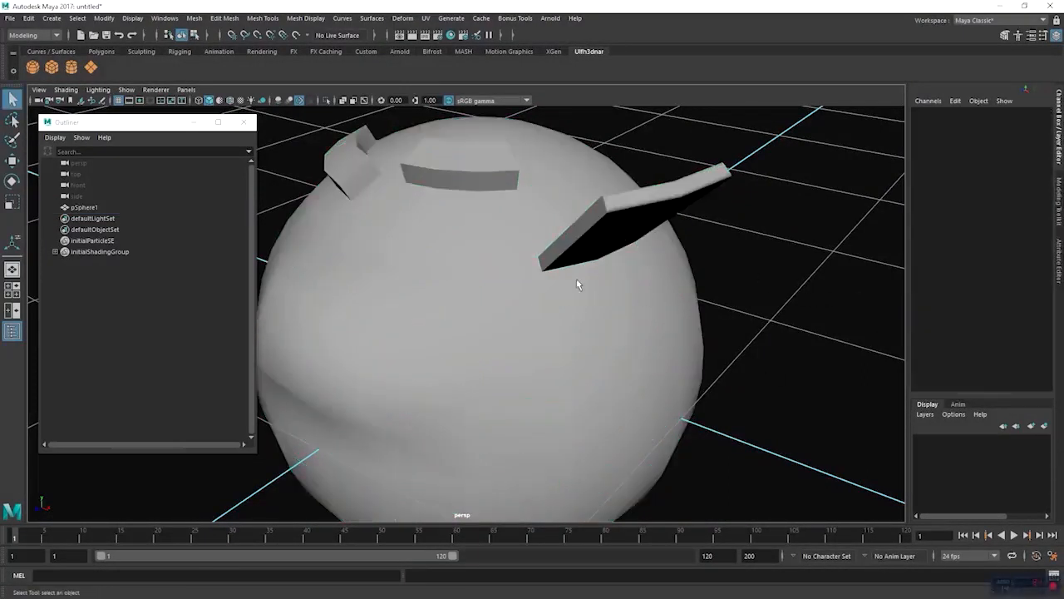
Step: Select the sphere and examine its shape together with its list of construction history inputs
click(582, 282)
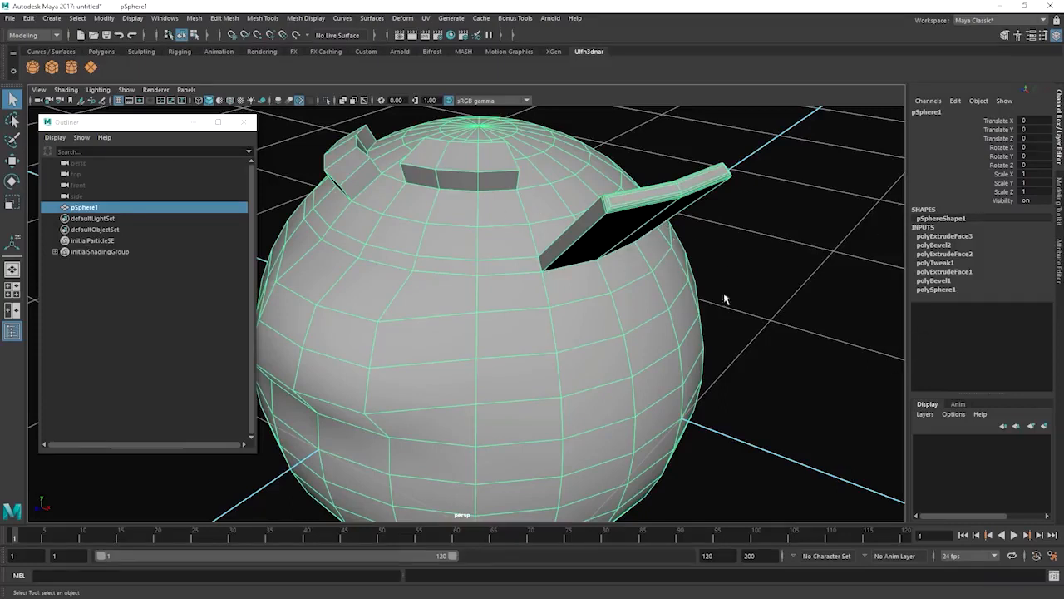
scroll(628, 212, down, 3)
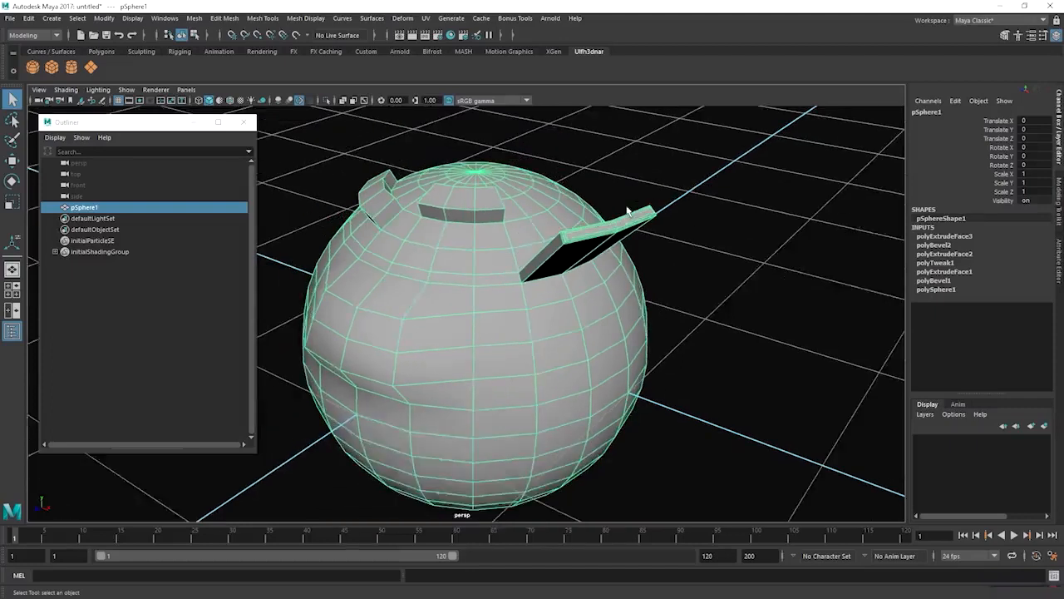
scroll(628, 212, down, 2)
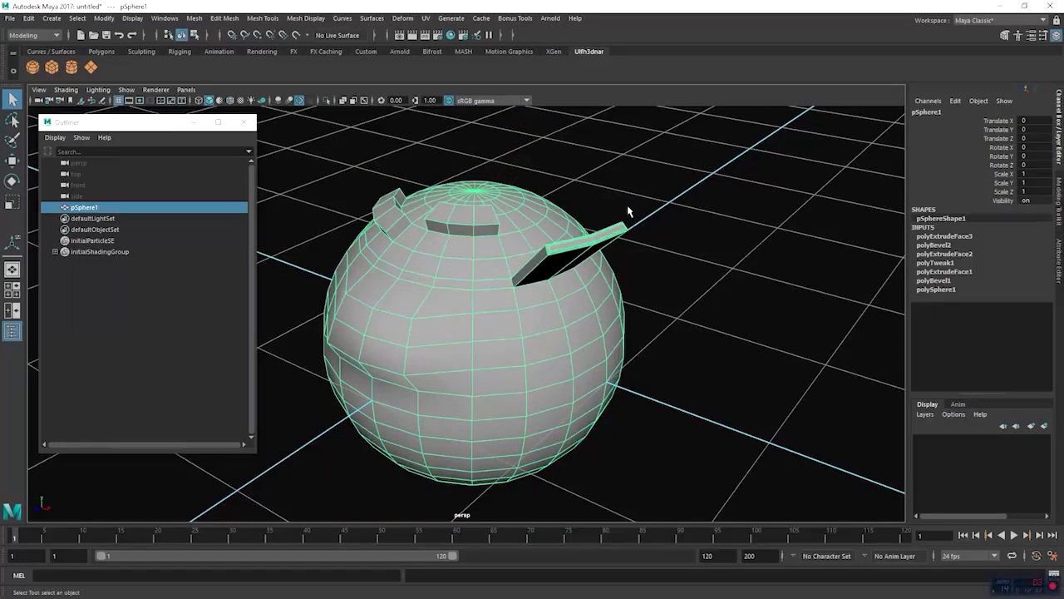
alt+drag(627, 204, 587, 215)
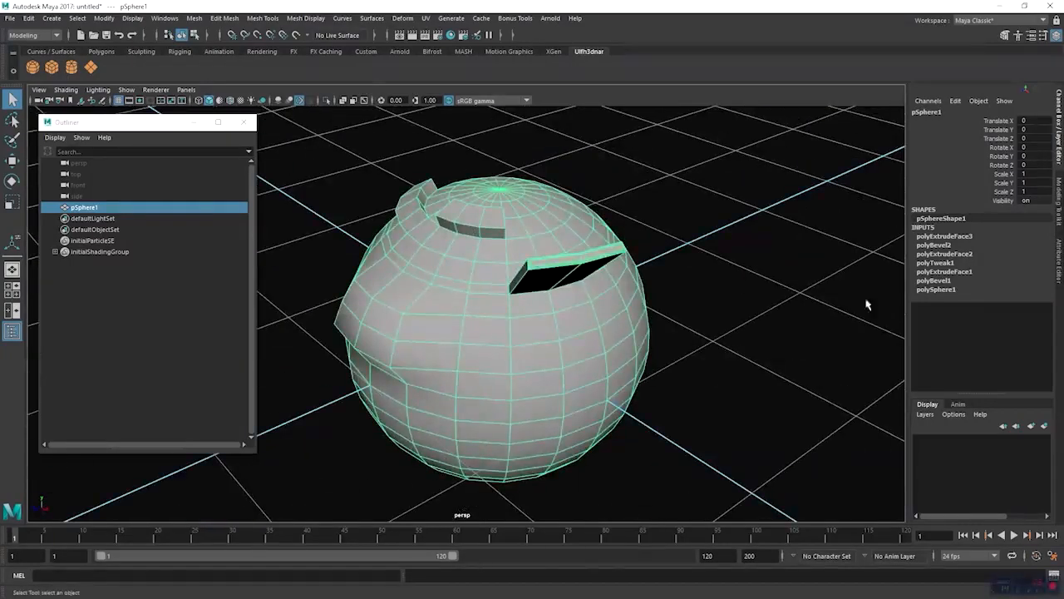
click(674, 254)
click(577, 301)
alt+drag(463, 231, 515, 246)
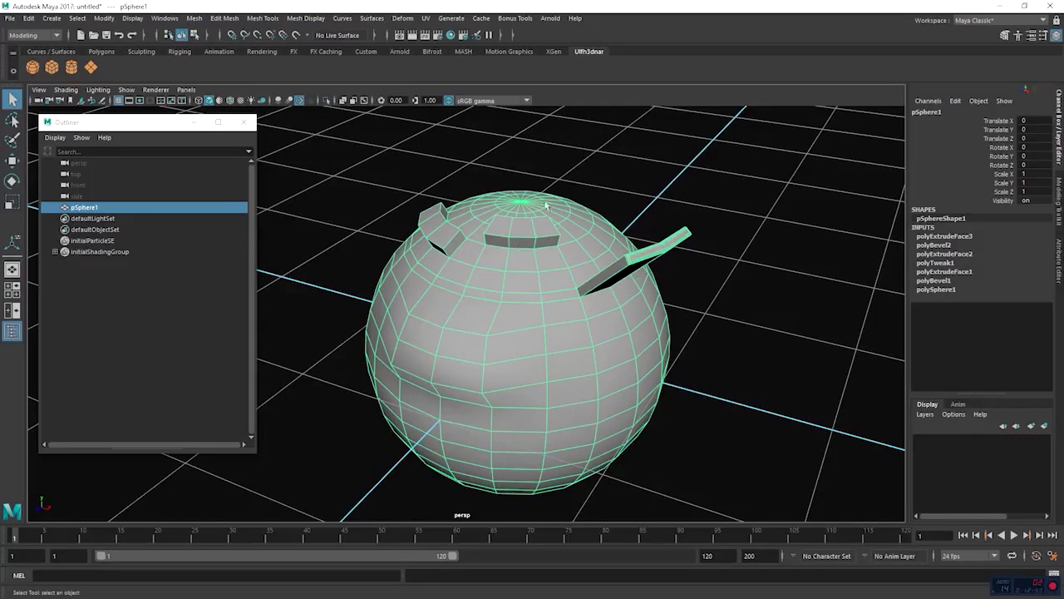
click(724, 337)
click(523, 278)
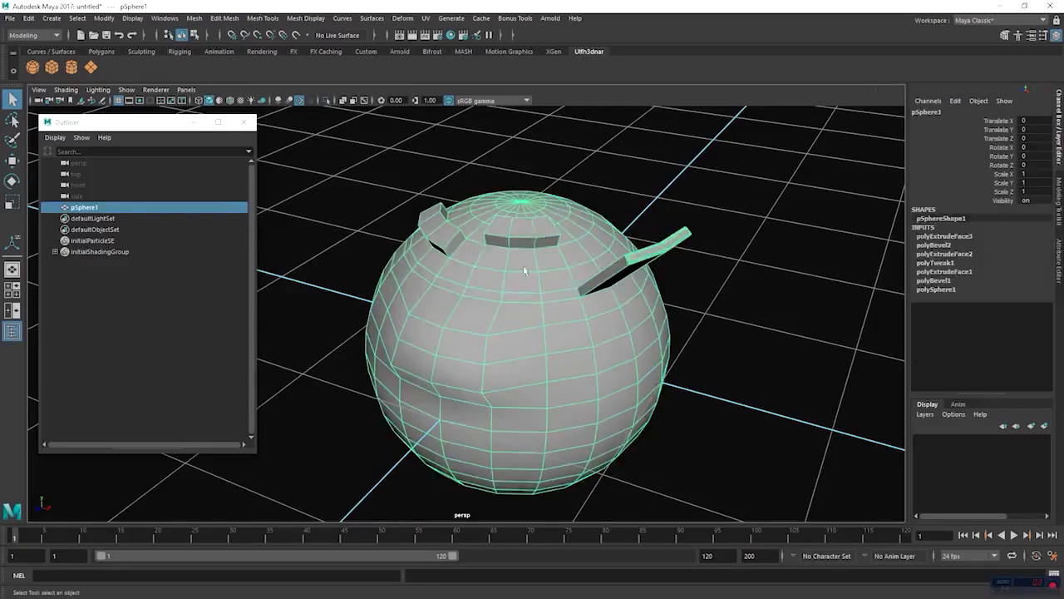
click(708, 188)
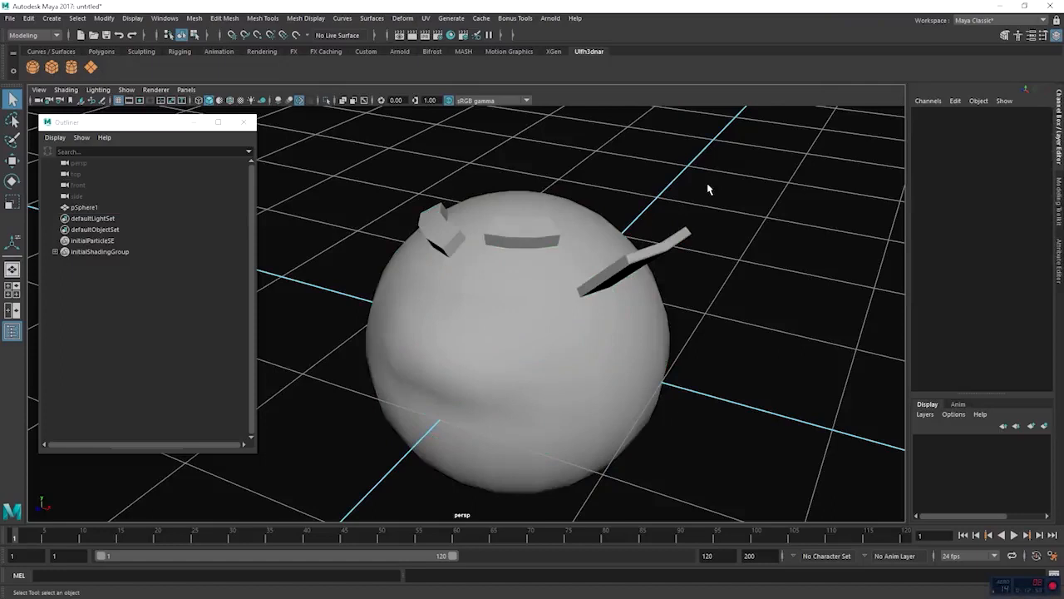
click(583, 248)
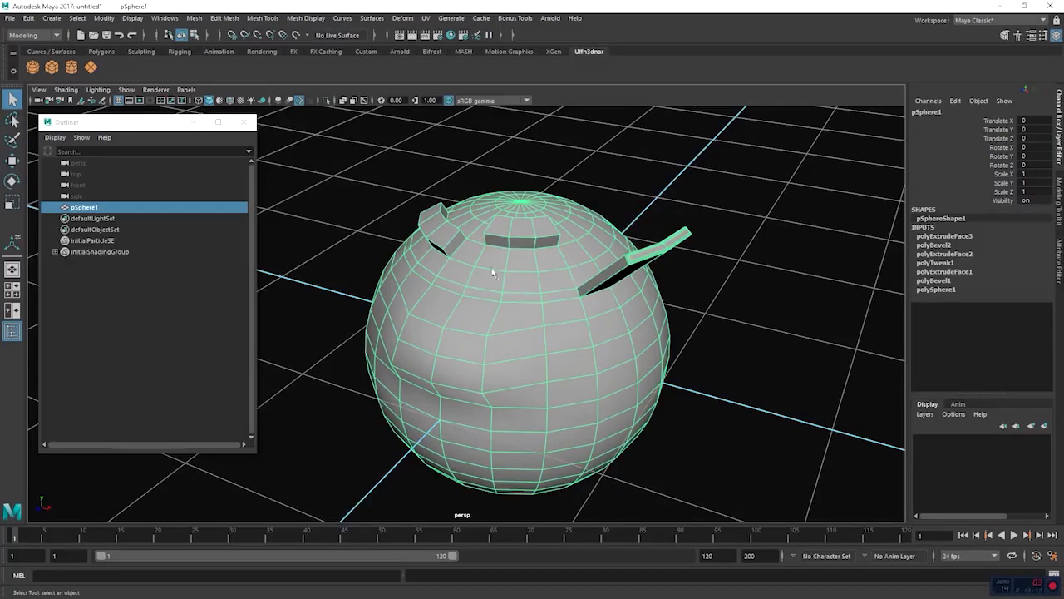
click(632, 212)
click(541, 238)
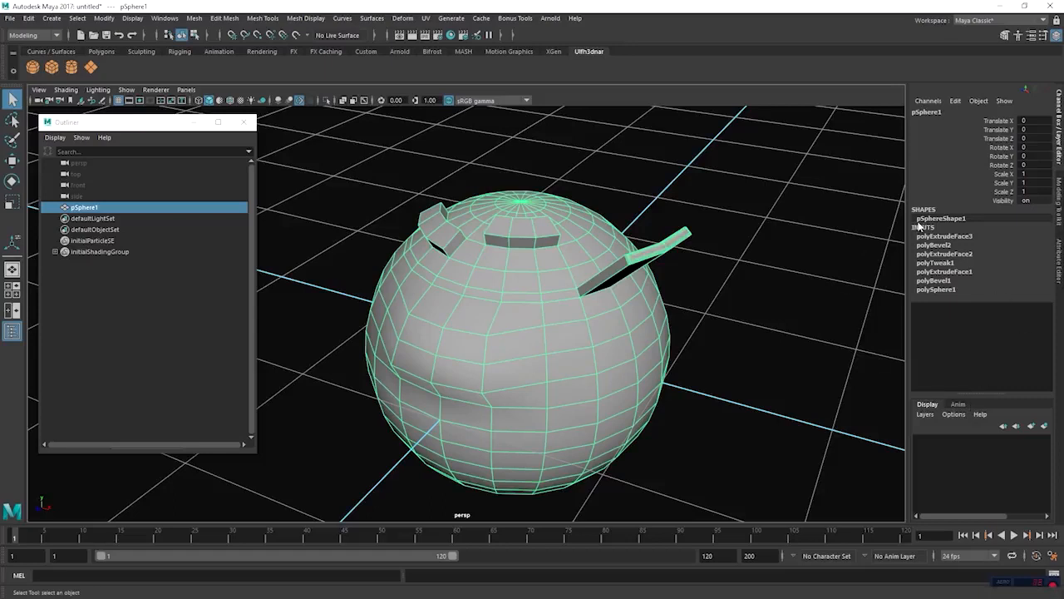
click(759, 250)
click(563, 295)
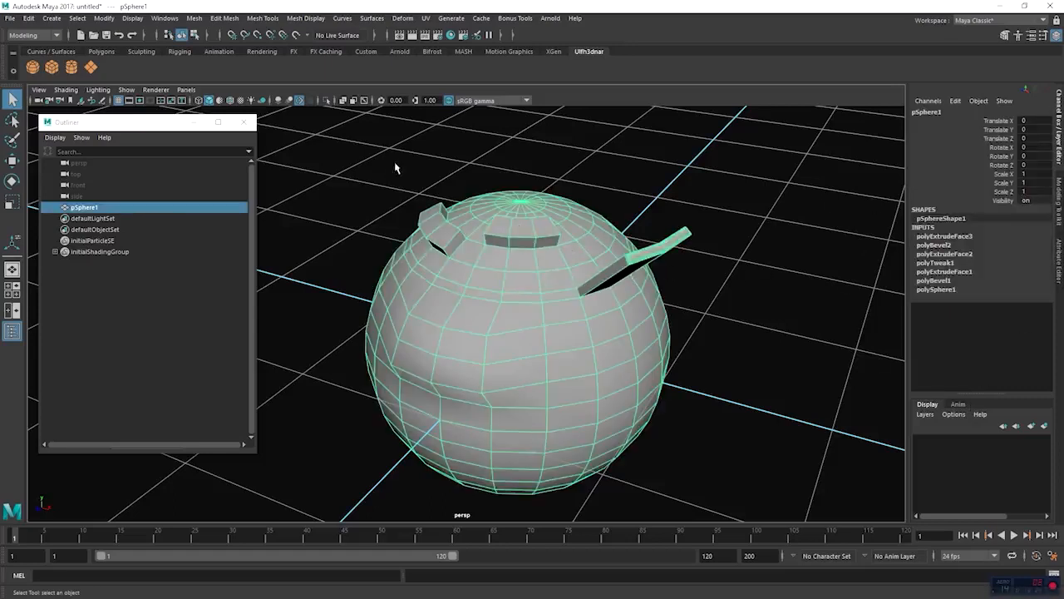
Step: Add the Delete by Type History command to the custom shelf and move it to the first position
click(32, 18)
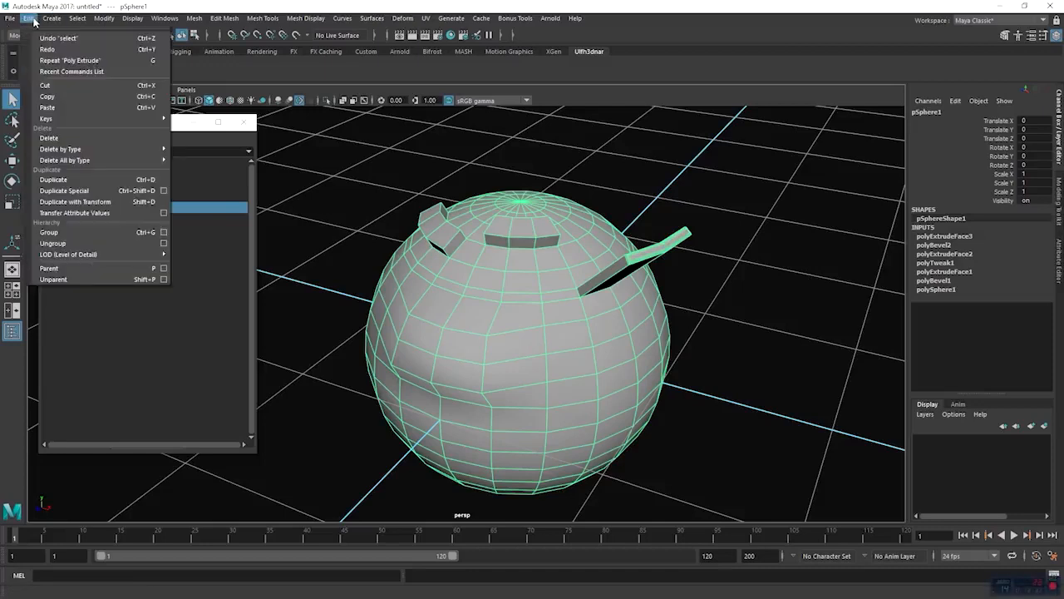
mouse_move(106, 148)
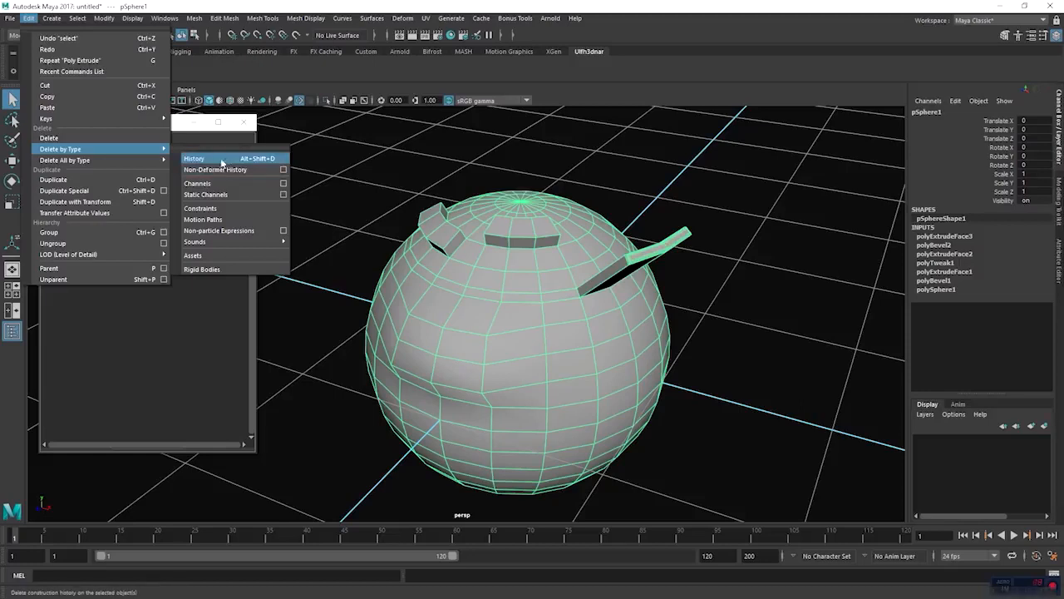
click(925, 4)
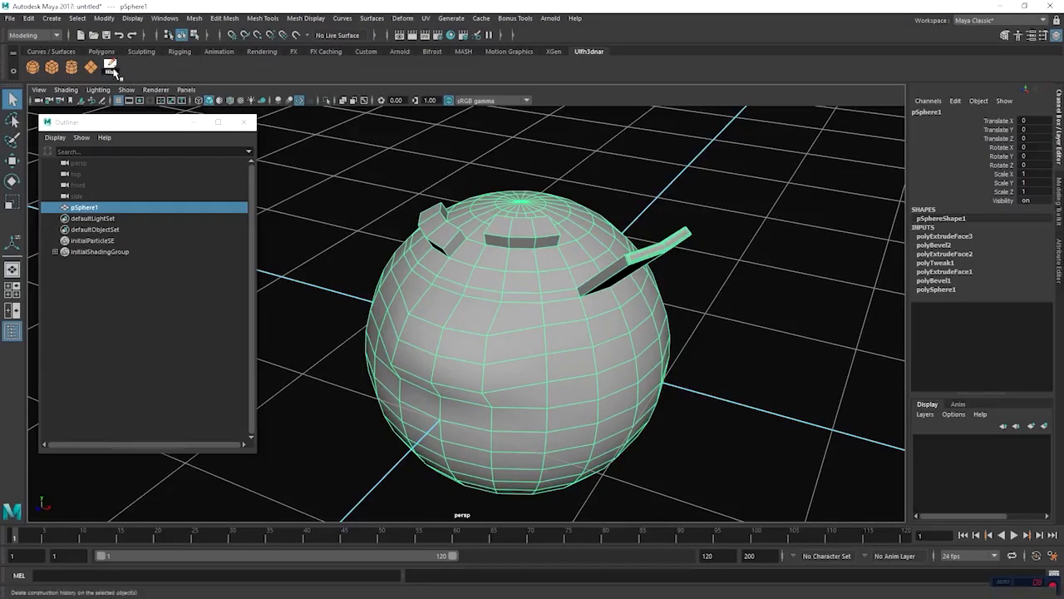
middle_drag(52, 69, 34, 70)
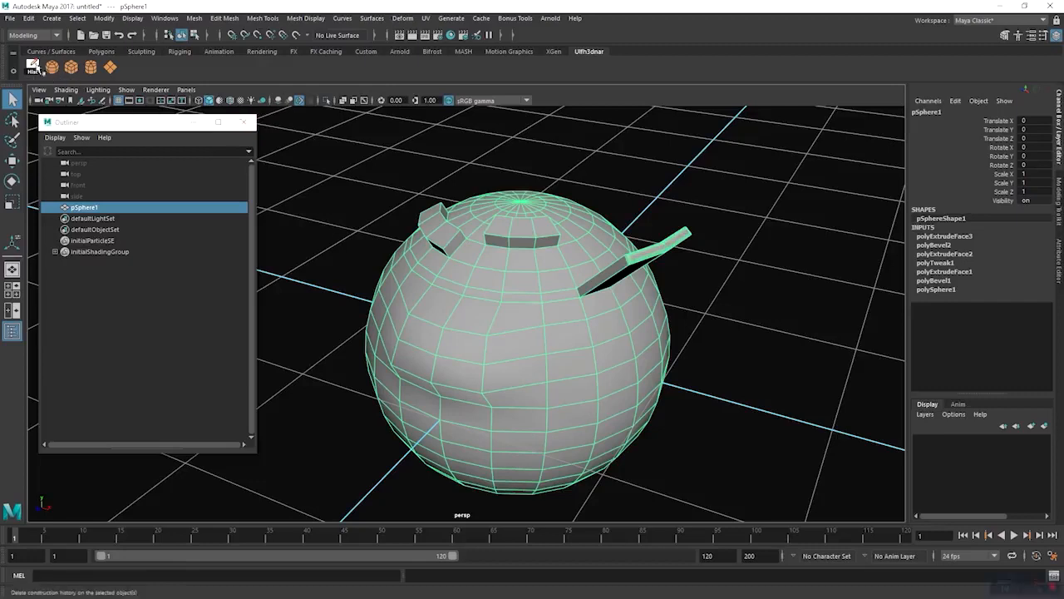
Step: Select the sphere and delete its construction history using the new shelf shortcut
click(489, 157)
click(545, 291)
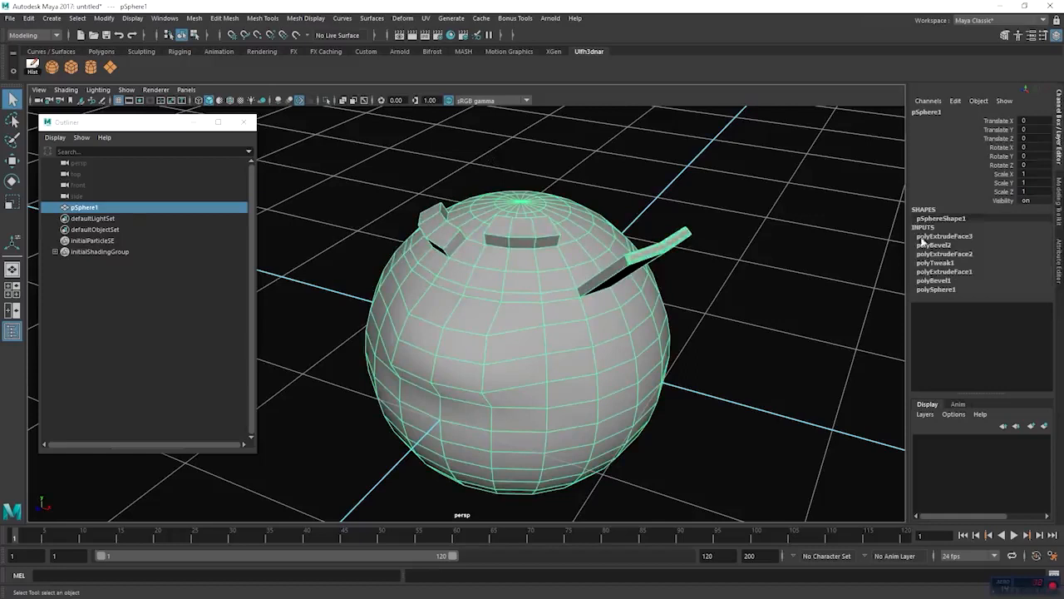
click(31, 66)
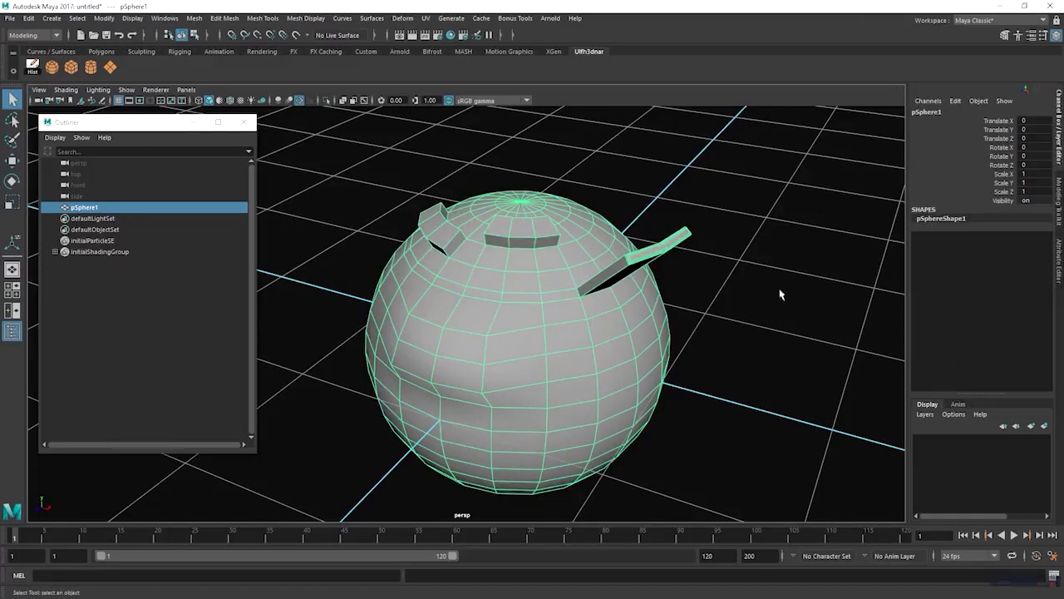
Step: Reselect the sphere and move it up to a Translate Y of 0.437
click(752, 214)
click(527, 280)
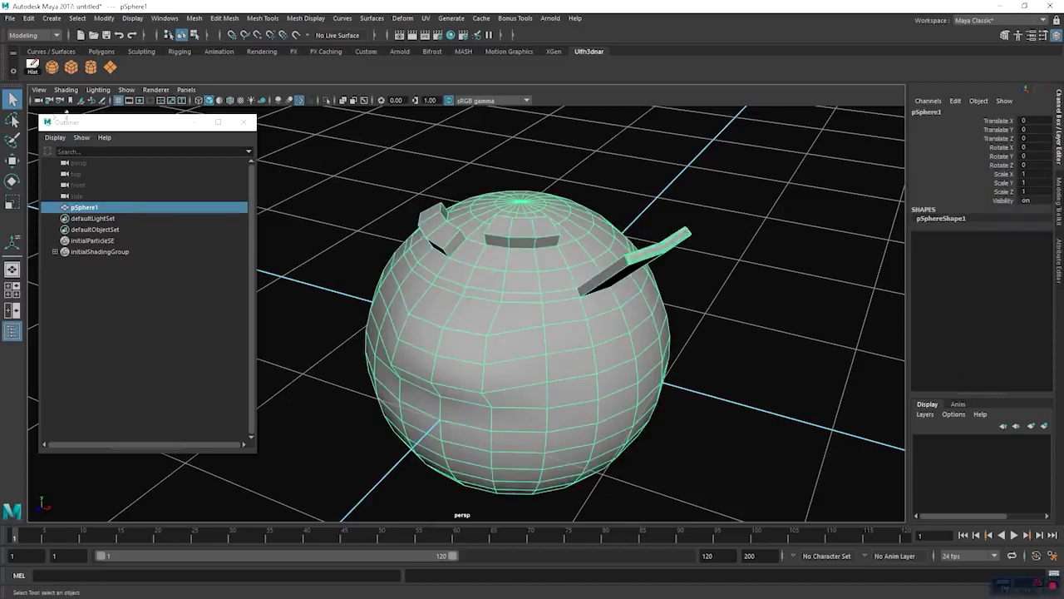
click(729, 206)
click(523, 251)
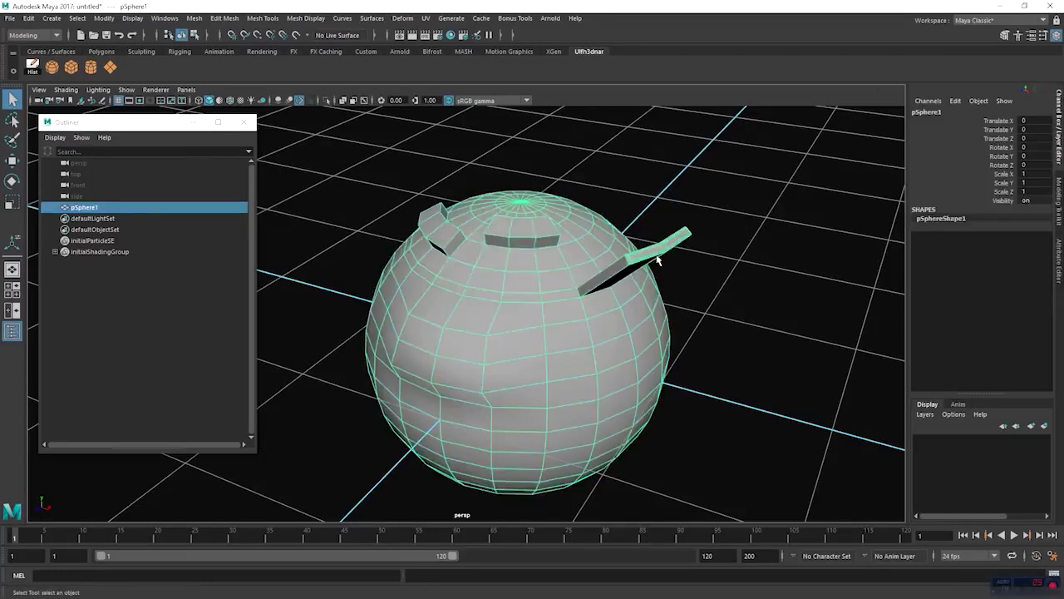
key(w)
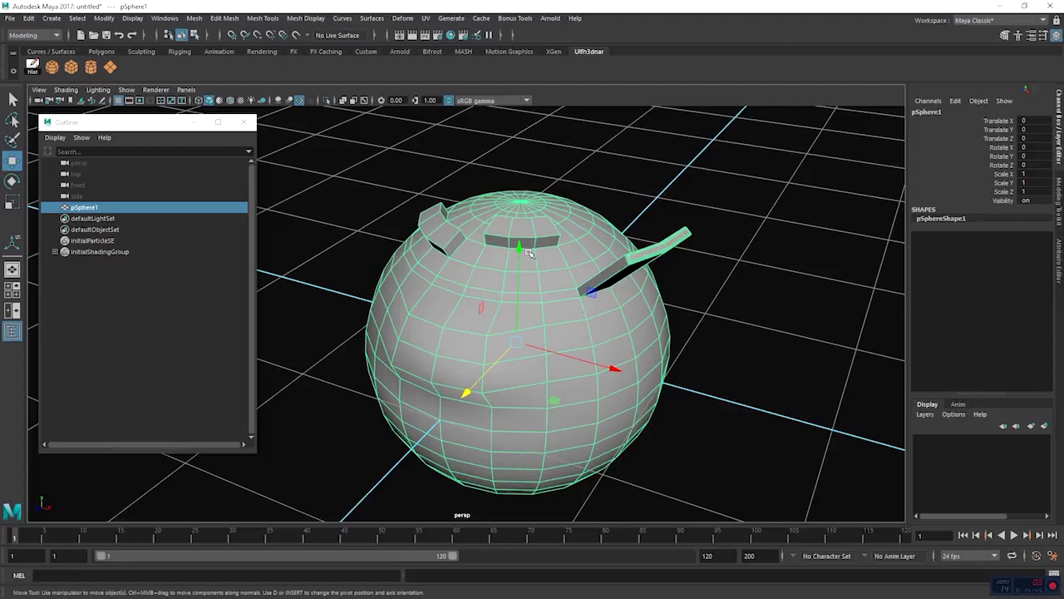
alt+drag(529, 252, 549, 308)
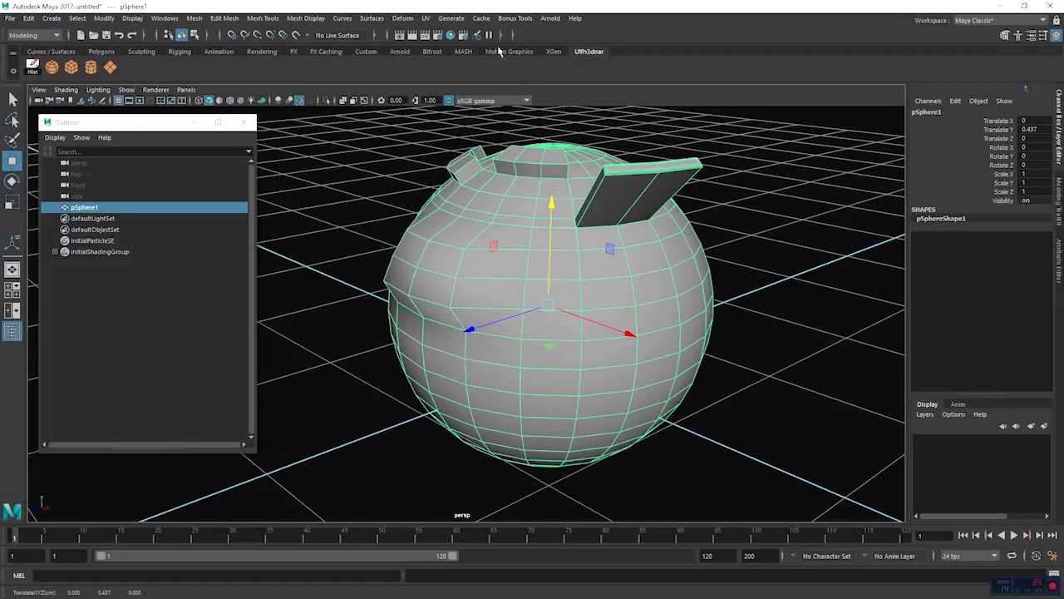
Step: Delete the edited sphere, create a new polygon sphere with the custom shelf, and frame it
key(Delete)
click(52, 67)
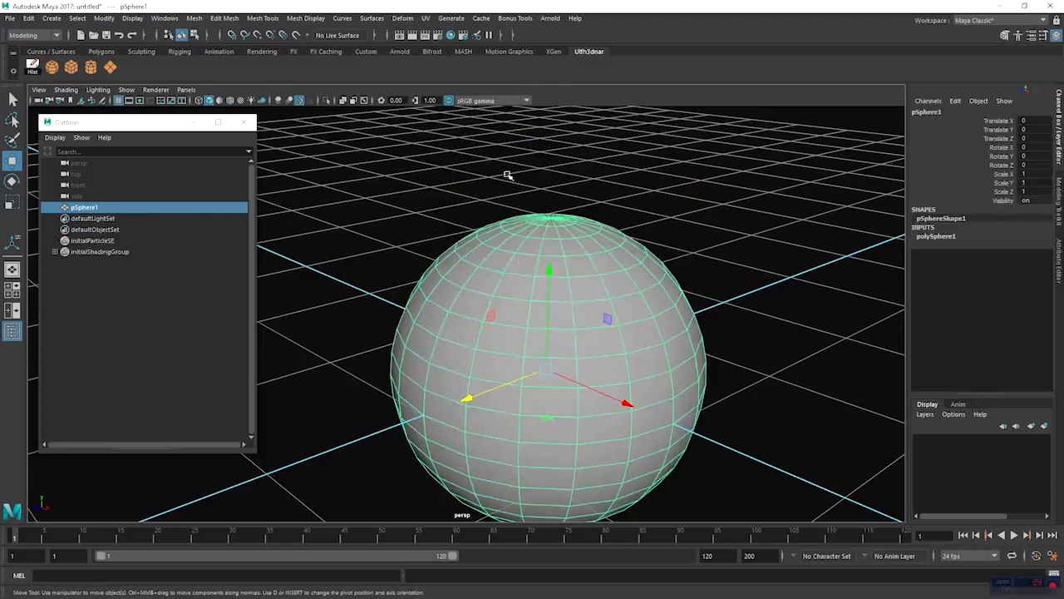
key(f)
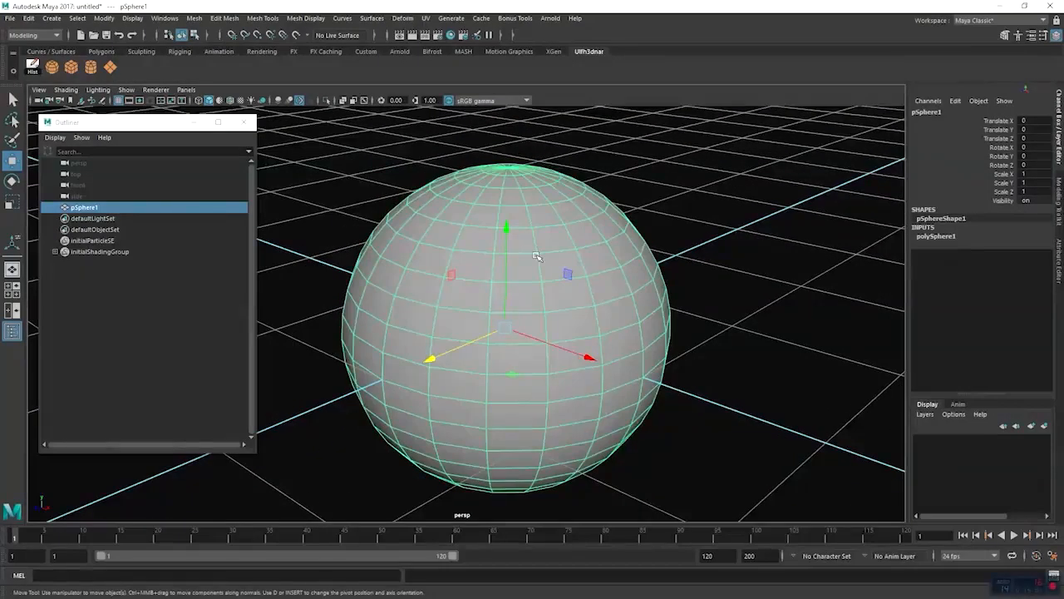
alt+drag(516, 323, 709, 225)
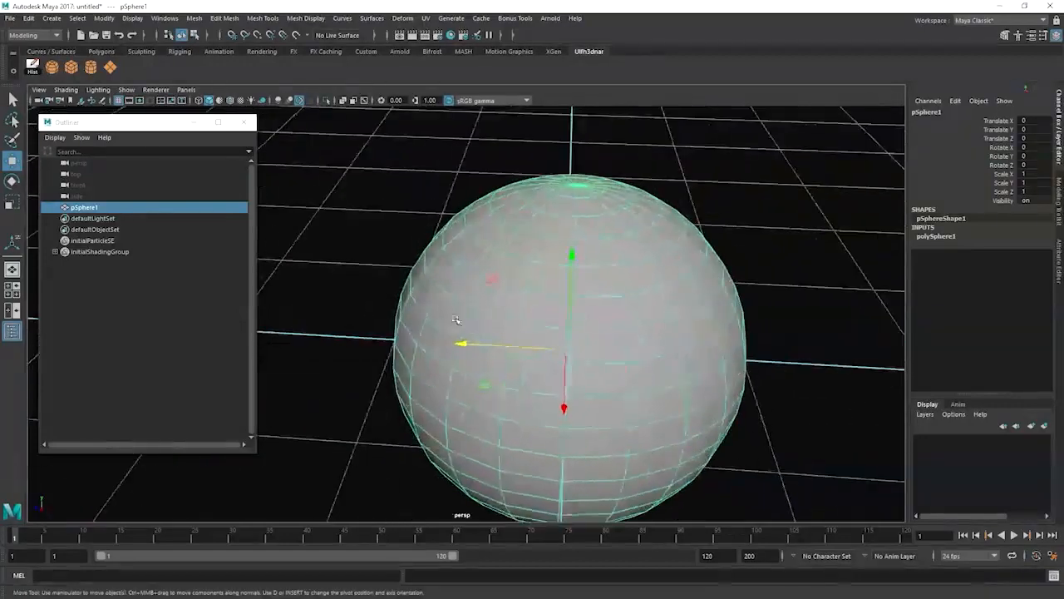
Step: Switch the sphere to face selection and move the faces of its positive-X half outward along X, stretching it into a capsule
alt+right_drag(566, 203, 555, 211)
alt+drag(554, 211, 617, 226)
alt+right_drag(618, 226, 662, 325)
alt+drag(662, 325, 535, 217)
right_drag(480, 192, 481, 220)
scroll(545, 179, down, 3)
drag(622, 181, 464, 494)
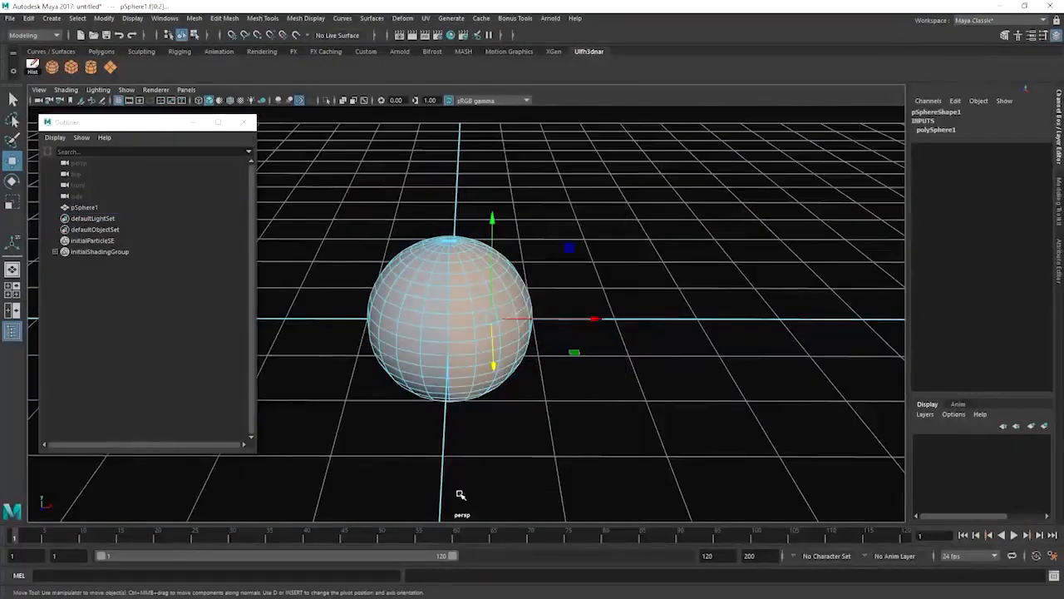
drag(537, 322, 734, 325)
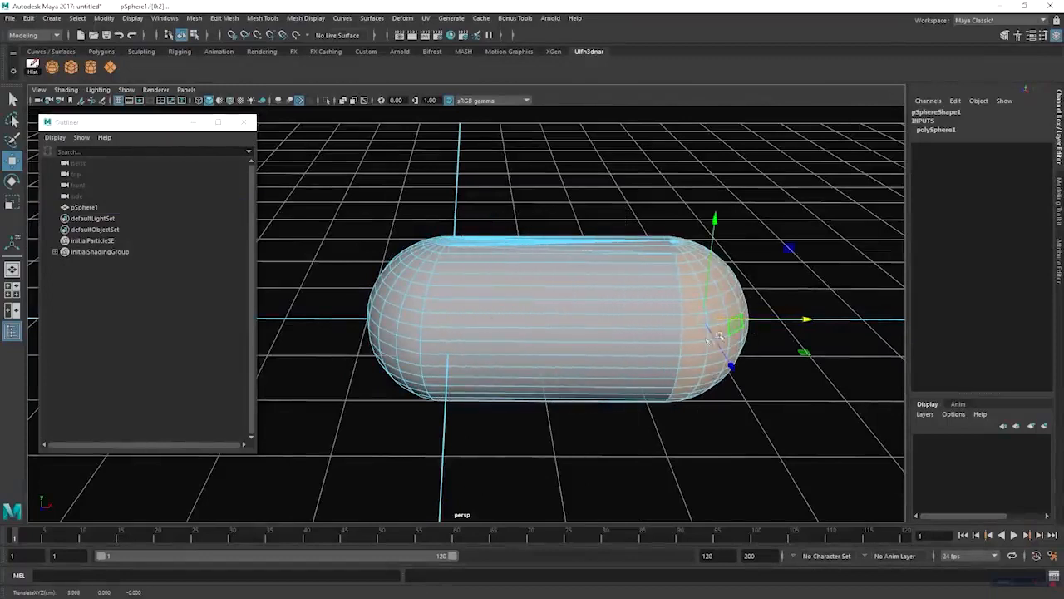
Step: Return the capsule to object mode and move it to about Translate X -0.547, Y 0.351, Z -0.144
click(559, 192)
mouse_move(529, 236)
alt+mouse_down()
mouse_move(552, 269)
mouse_move(534, 239)
alt+mouse_up()
right_drag(496, 251, 582, 207)
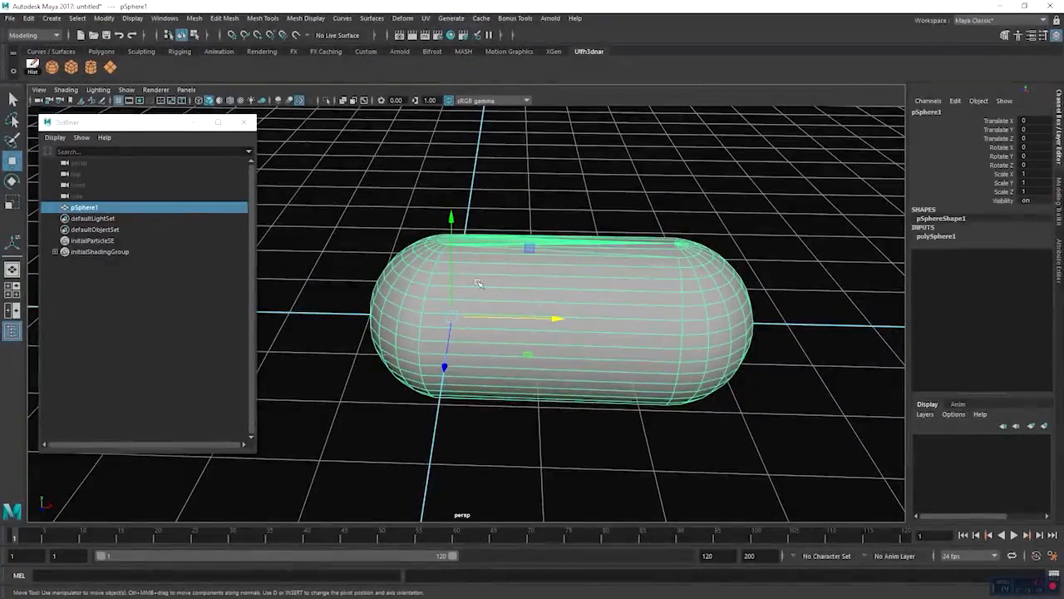
drag(455, 326, 408, 287)
scroll(662, 327, down, 2)
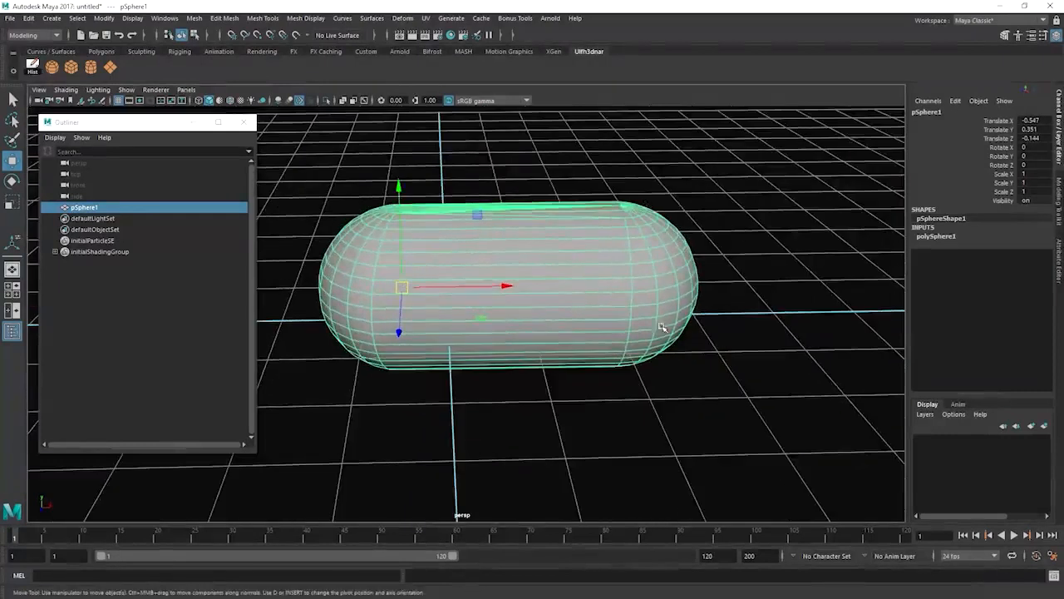
scroll(632, 320, down, 2)
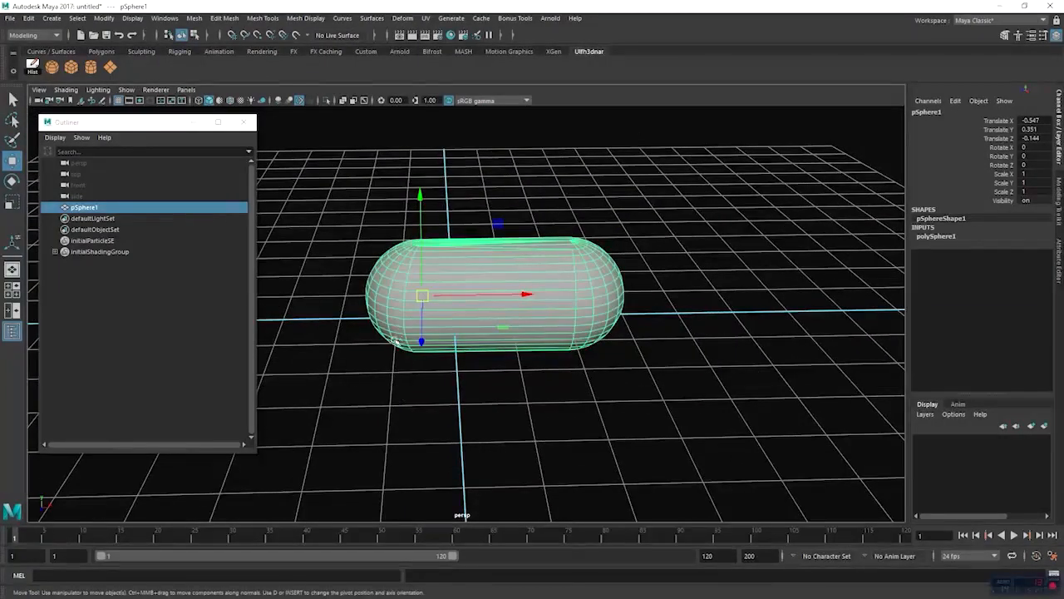
scroll(510, 232, up, 3)
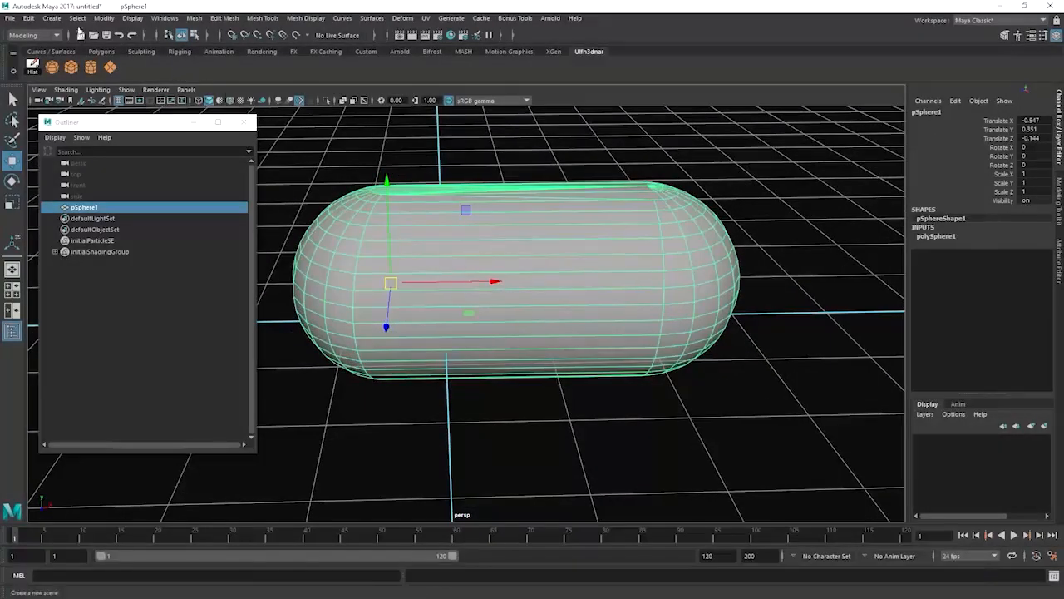
Step: Centre the pivot of the selected capsule
click(32, 18)
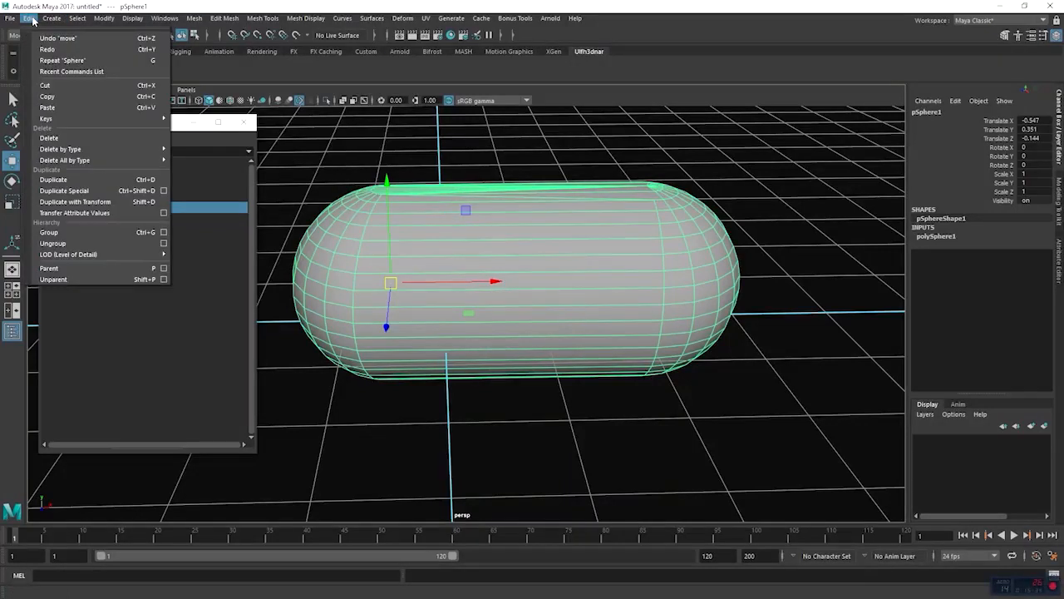
mouse_move(95, 17)
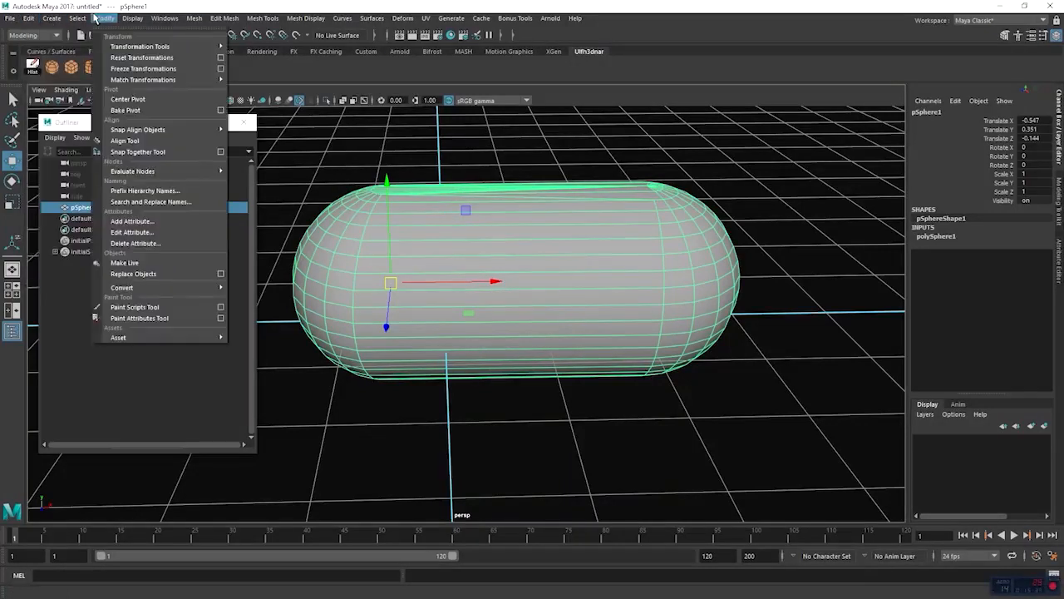
click(126, 99)
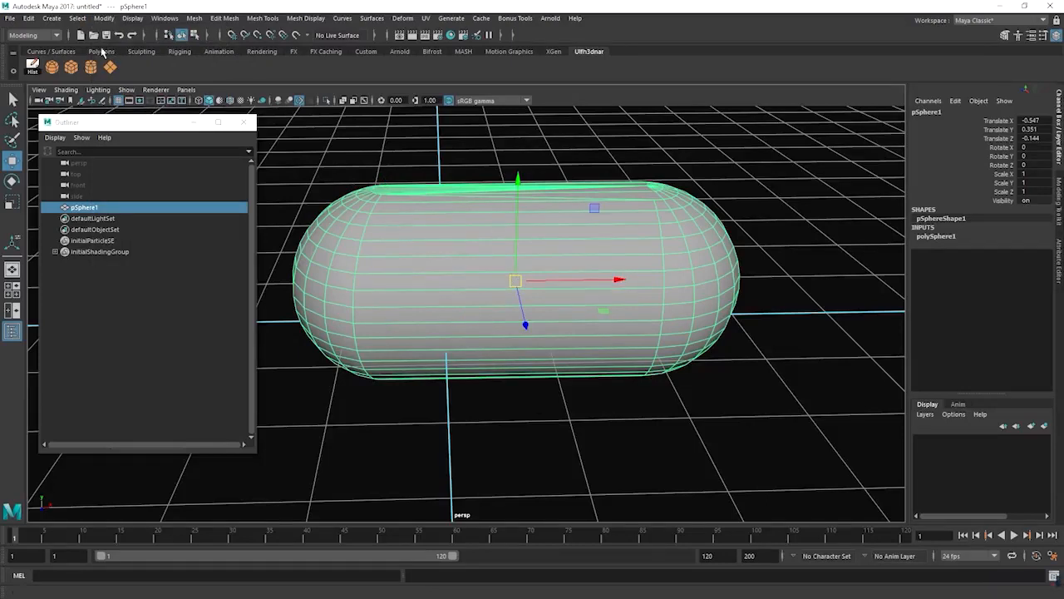
Step: Add the Center Pivot command to the custom shelf and place it directly after the history shortcut
click(78, 18)
mouse_move(52, 18)
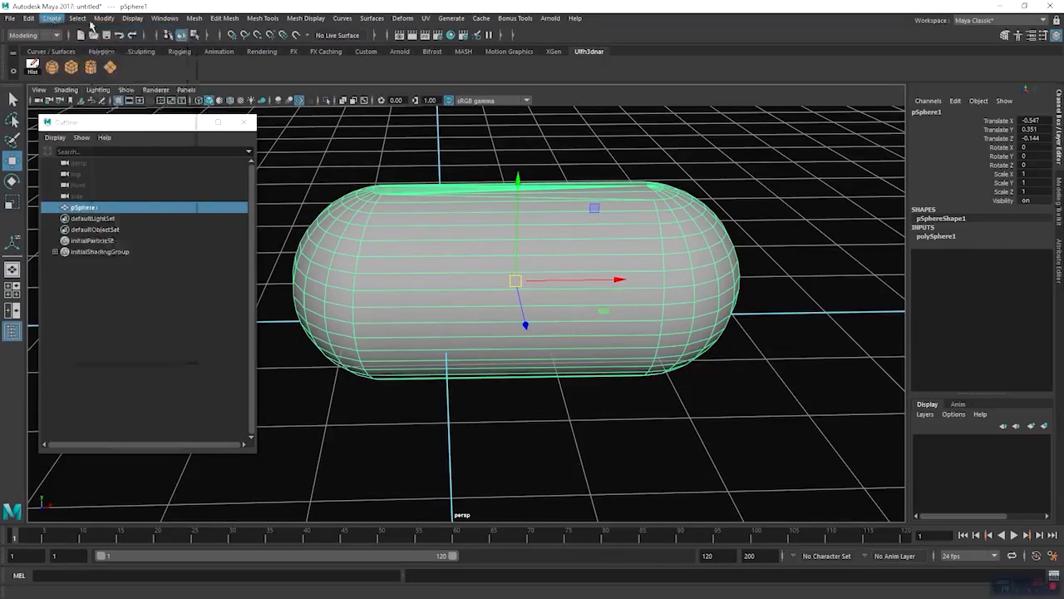
click(133, 18)
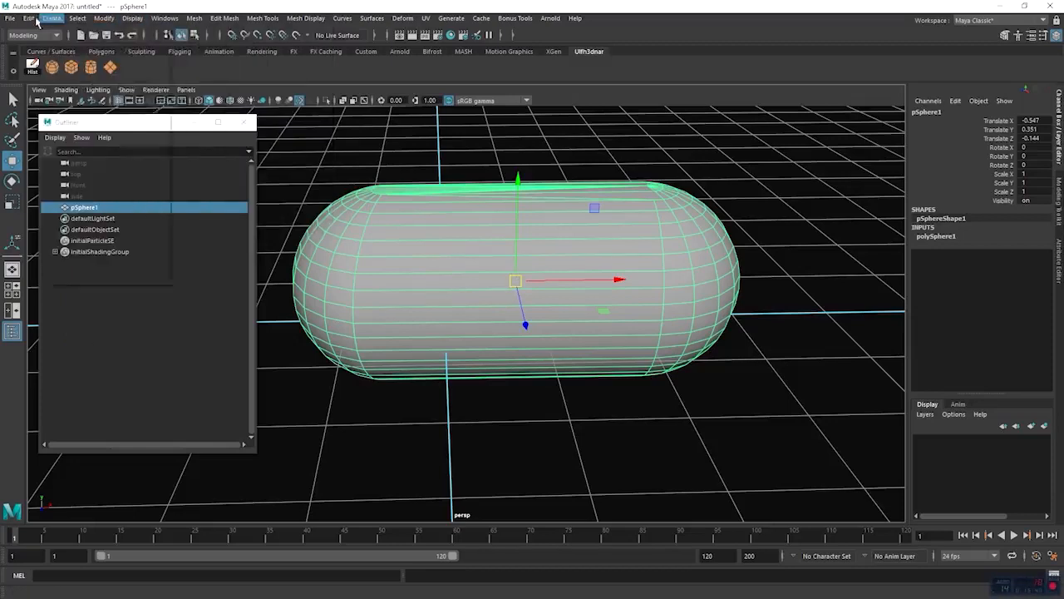
mouse_move(103, 21)
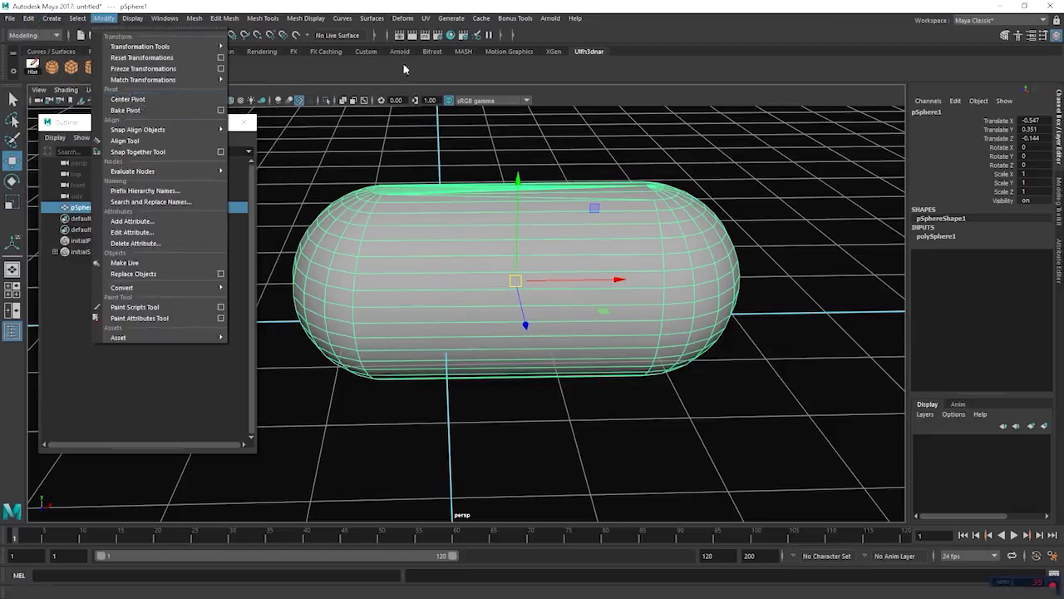
ctrl+shift+click(144, 99)
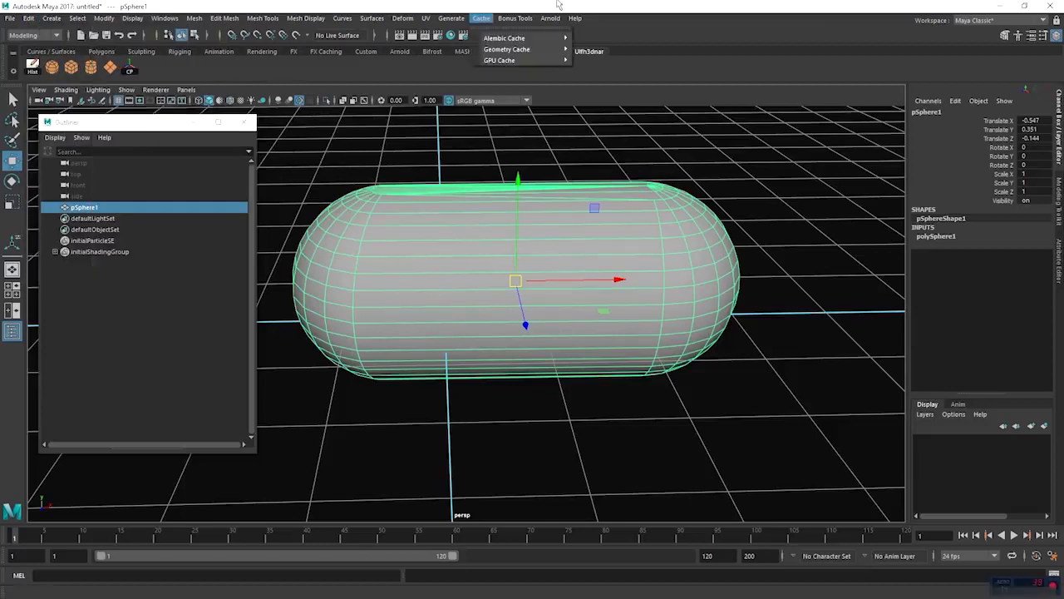
click(774, 5)
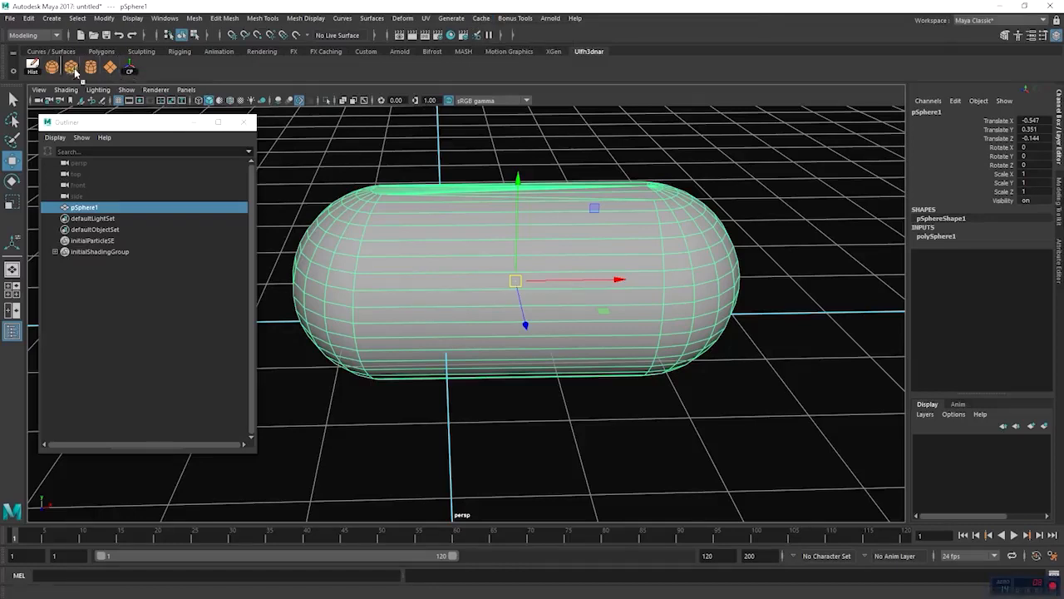
middle_drag(52, 76, 51, 75)
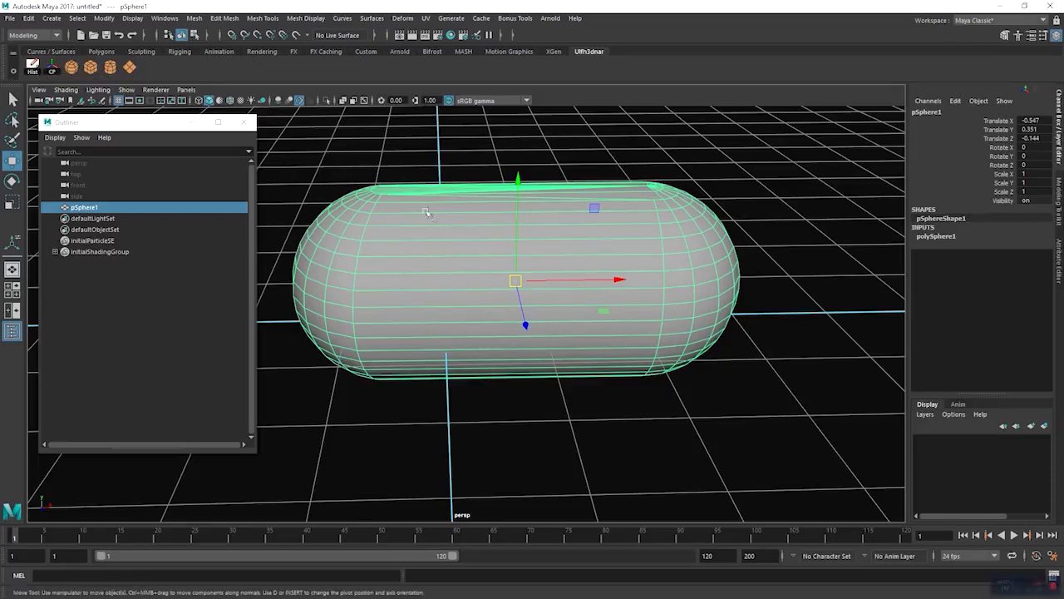
Step: Undo the pivot, move and face edits to restore the original sphere, and select it in object mode
alt+middle_drag(390, 209, 451, 221)
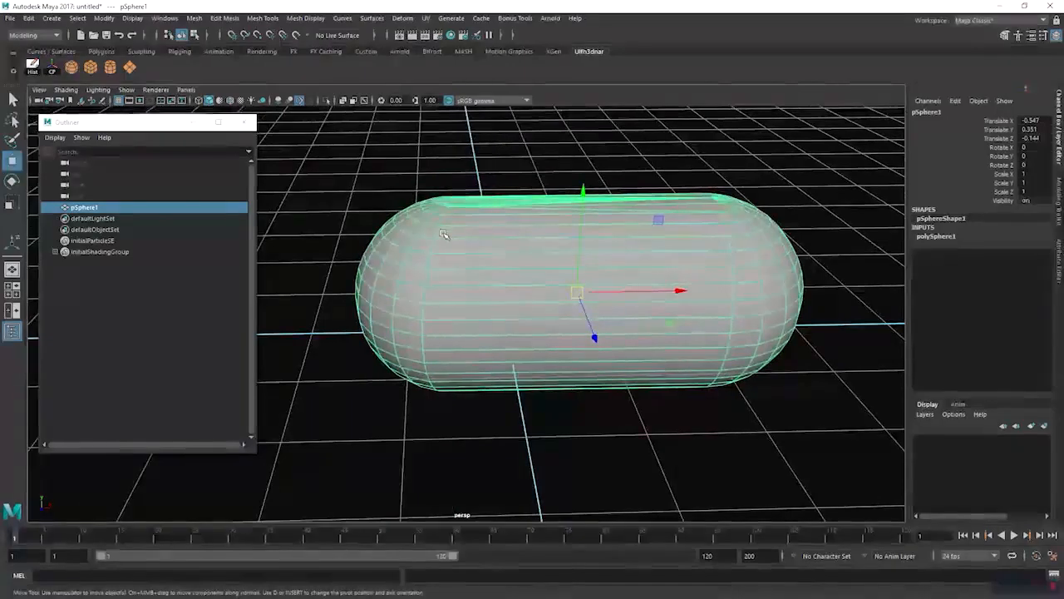
alt+drag(445, 235, 526, 242)
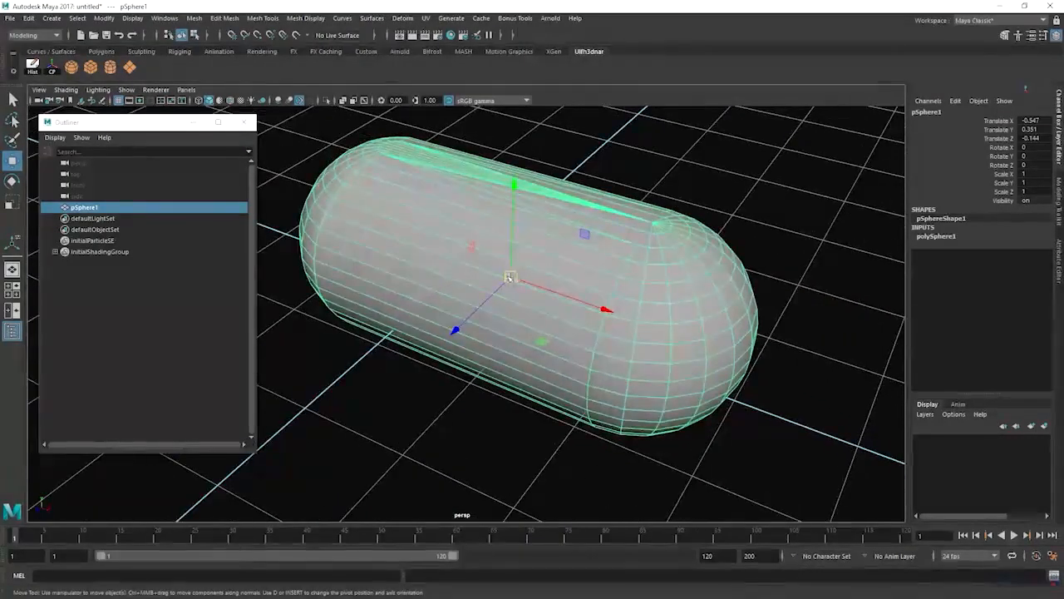
alt+drag(513, 279, 570, 267)
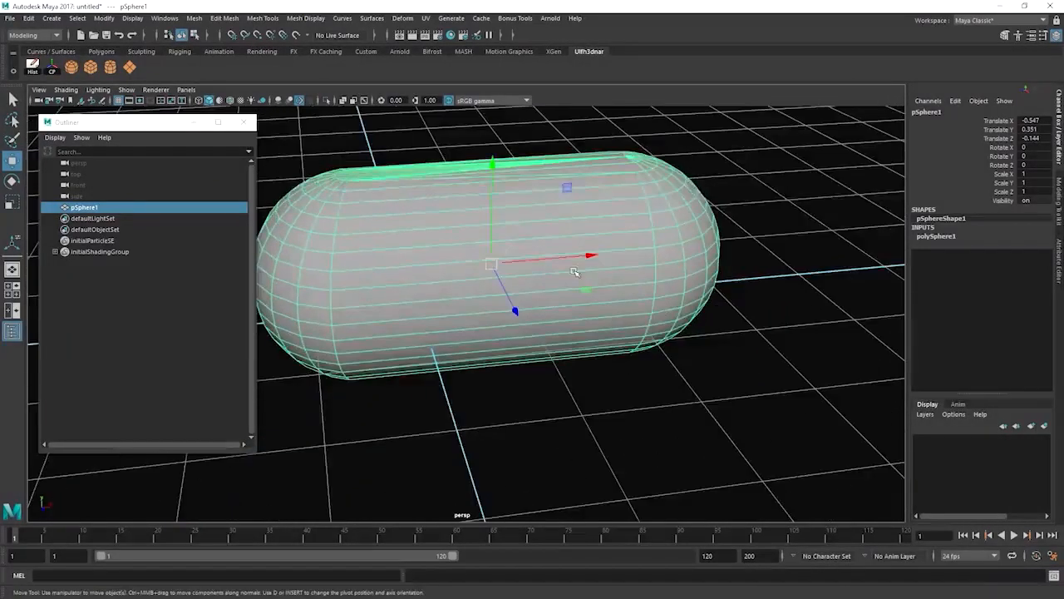
key(ctrl+z)
key(ctrl+z)
key(ctrl+z)
key(ctrl+z)
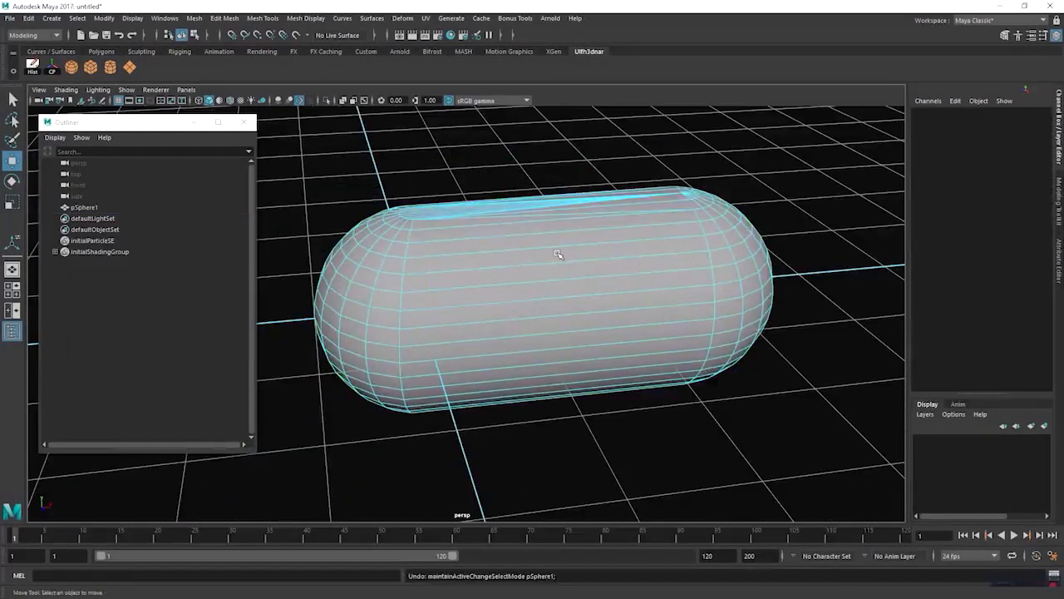
click(527, 218)
alt+drag(527, 219, 400, 212)
click(457, 231)
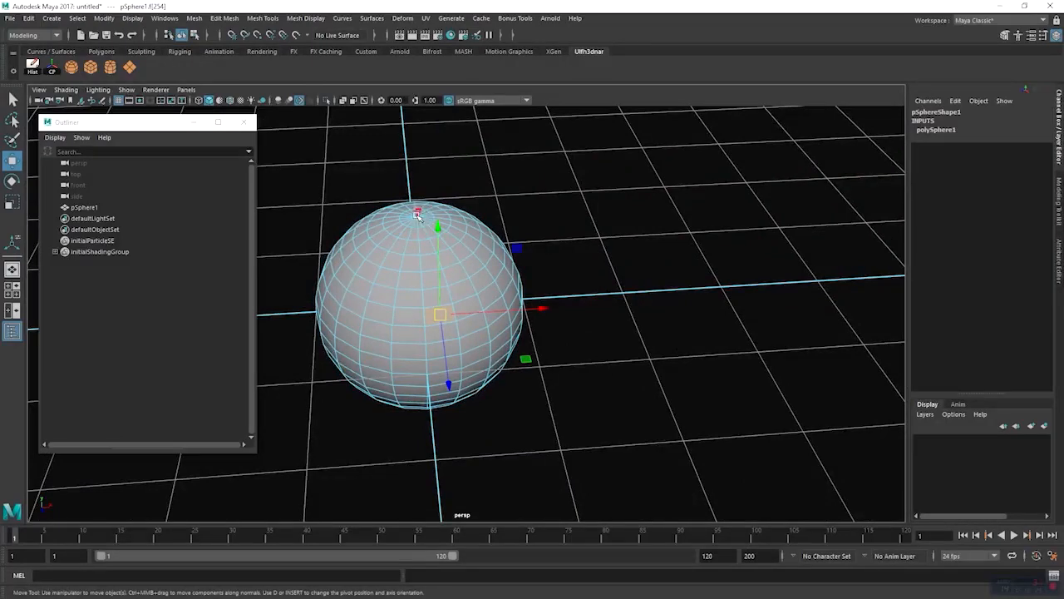
alt+drag(423, 218, 427, 287)
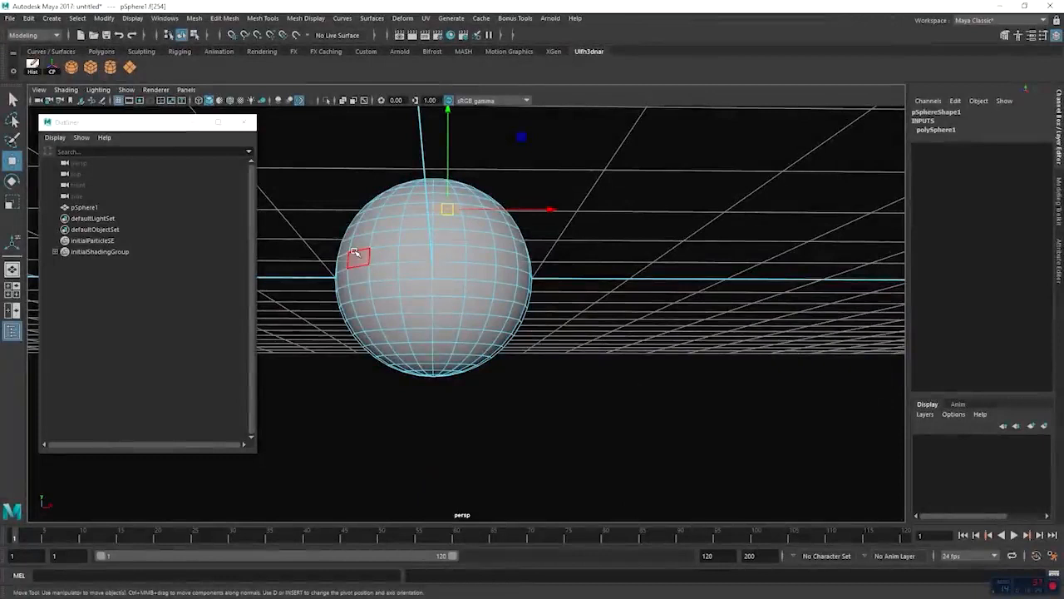
right_drag(350, 232, 517, 204)
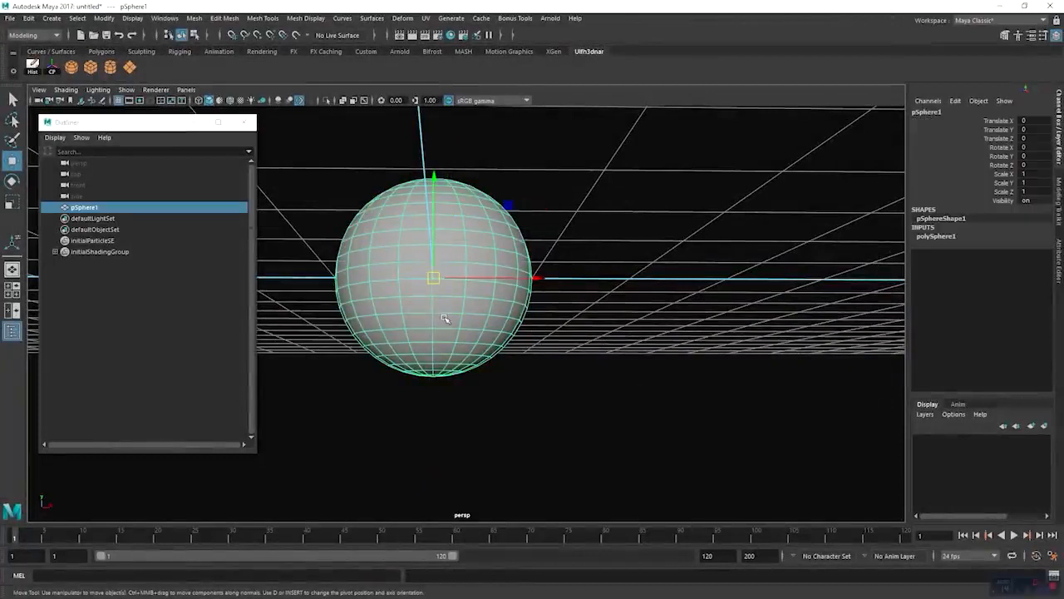
Step: Try scaling the sphere uniformly to about 2.085 from its central pivot, and undo the scaling
key(r)
middle_drag(445, 318, 593, 309)
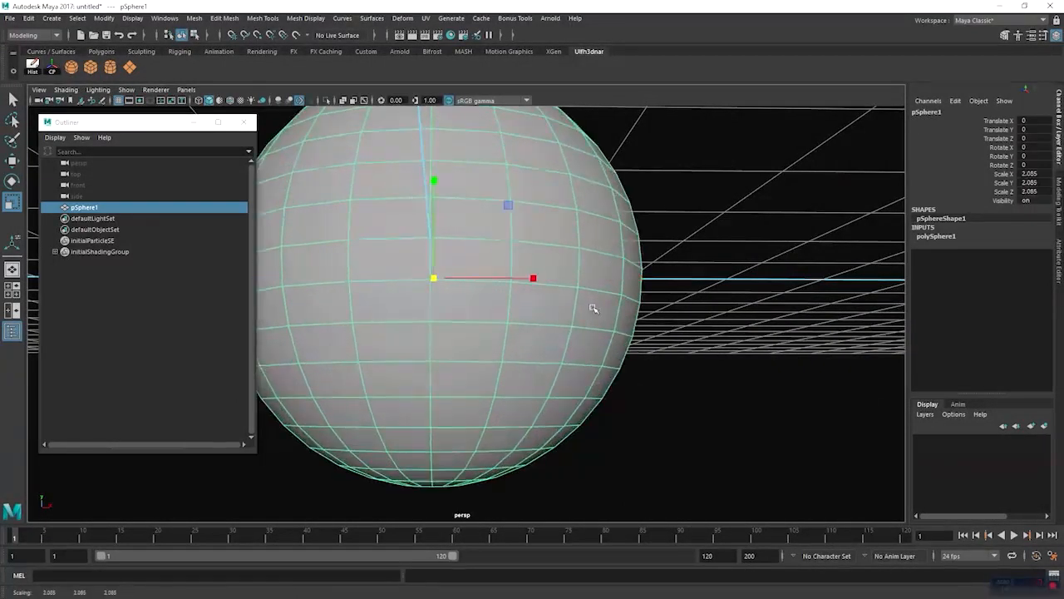
key(ctrl+z)
click(572, 337)
click(483, 293)
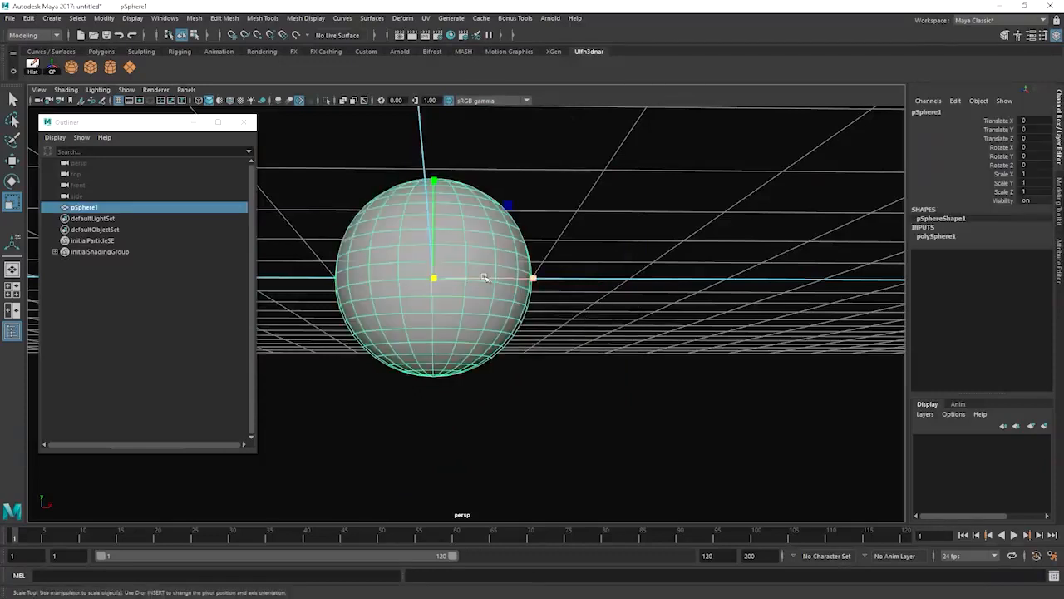
Step: Enter pivot editing with the Move tool, shift the sphere's pivot off the mesh, and try rotating the pivot about X
key(w)
key(d)
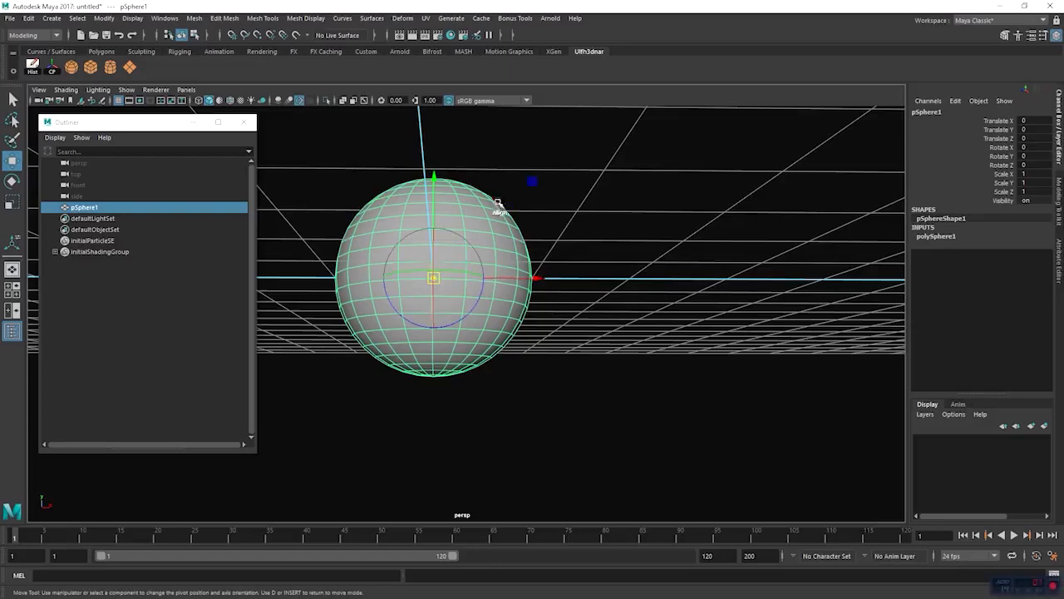
alt+drag(487, 268, 544, 290)
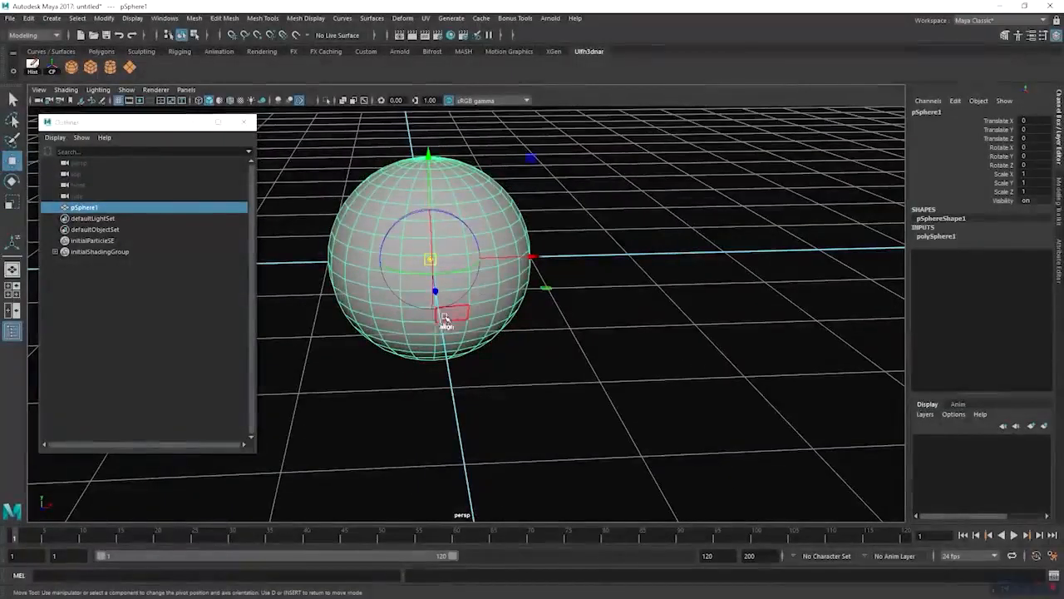
drag(428, 155, 486, 302)
drag(499, 408, 597, 406)
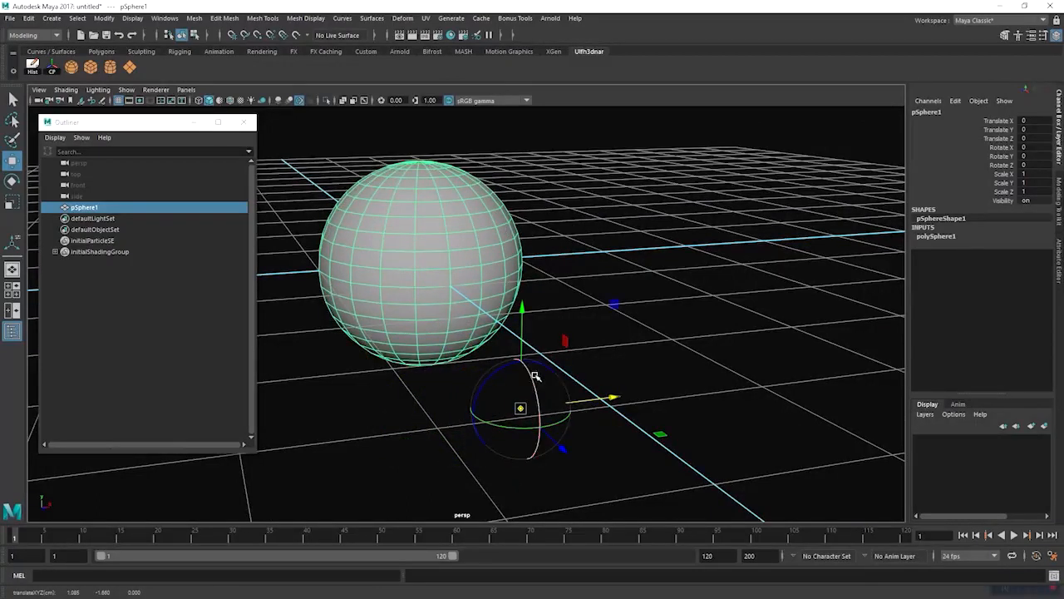
drag(532, 378, 508, 350)
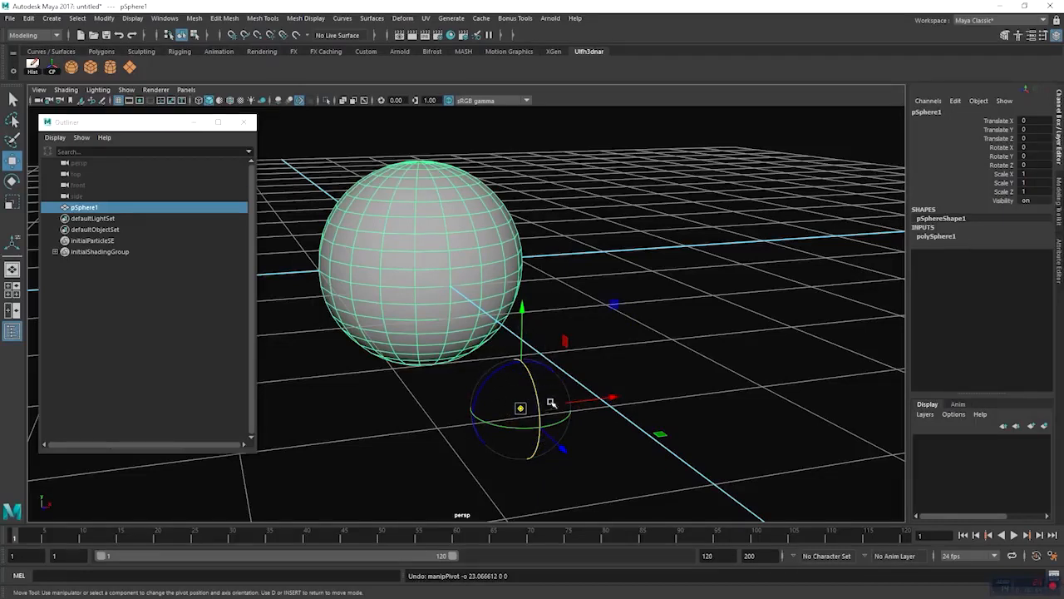
Step: Snap the sphere's pivot to mesh vertices, placing it on the bottom pole vertex
alt+drag(527, 405, 568, 402)
alt+drag(488, 323, 578, 378)
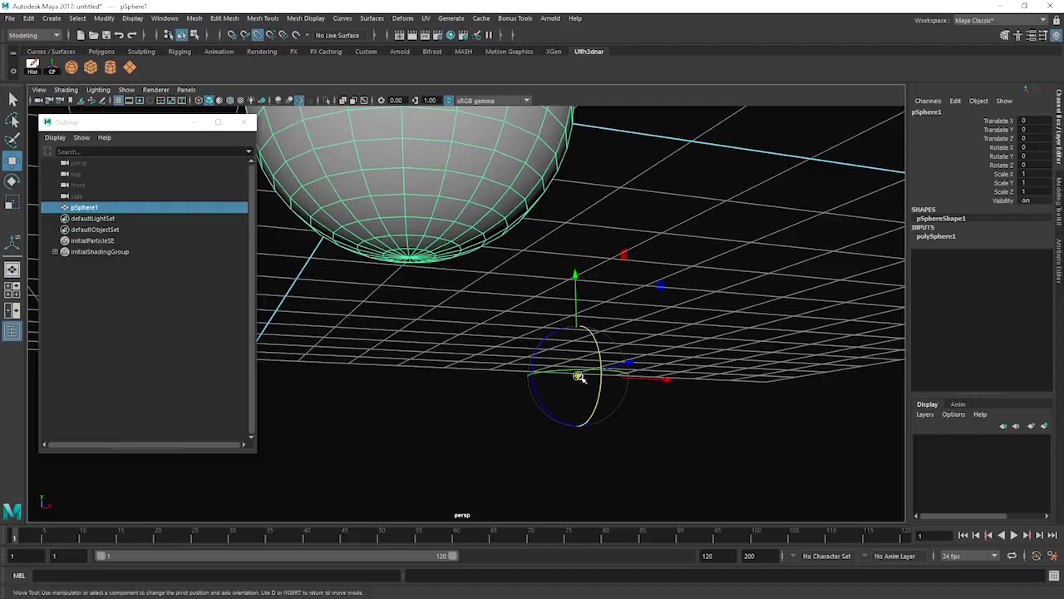
drag(577, 375, 481, 241)
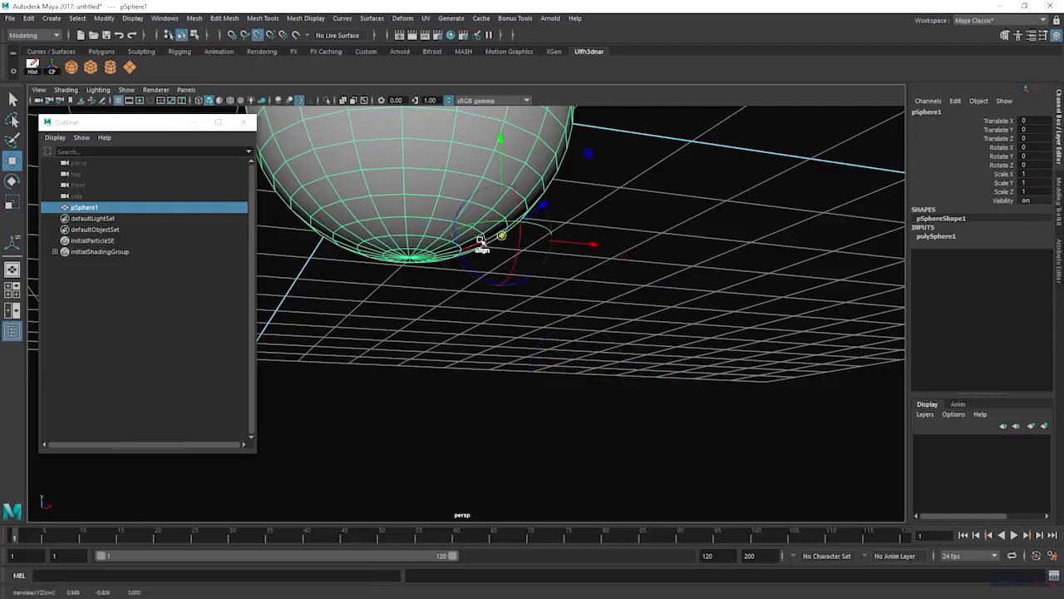
alt+drag(608, 241, 468, 240)
alt+middle_drag(468, 240, 415, 291)
alt+right_drag(415, 291, 590, 269)
alt+drag(588, 270, 551, 233)
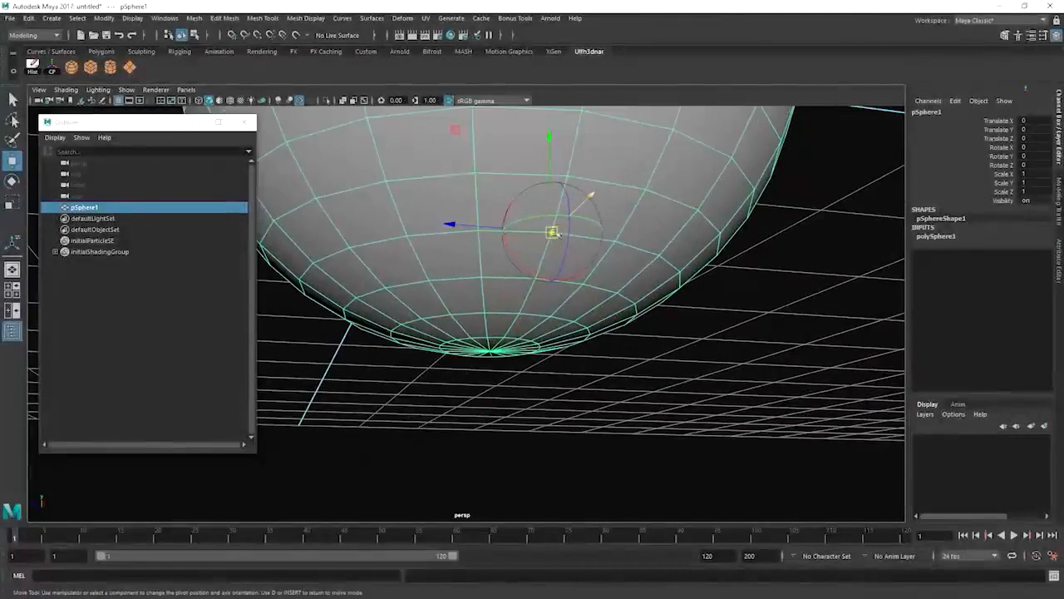
key(v)
drag(553, 233, 601, 334)
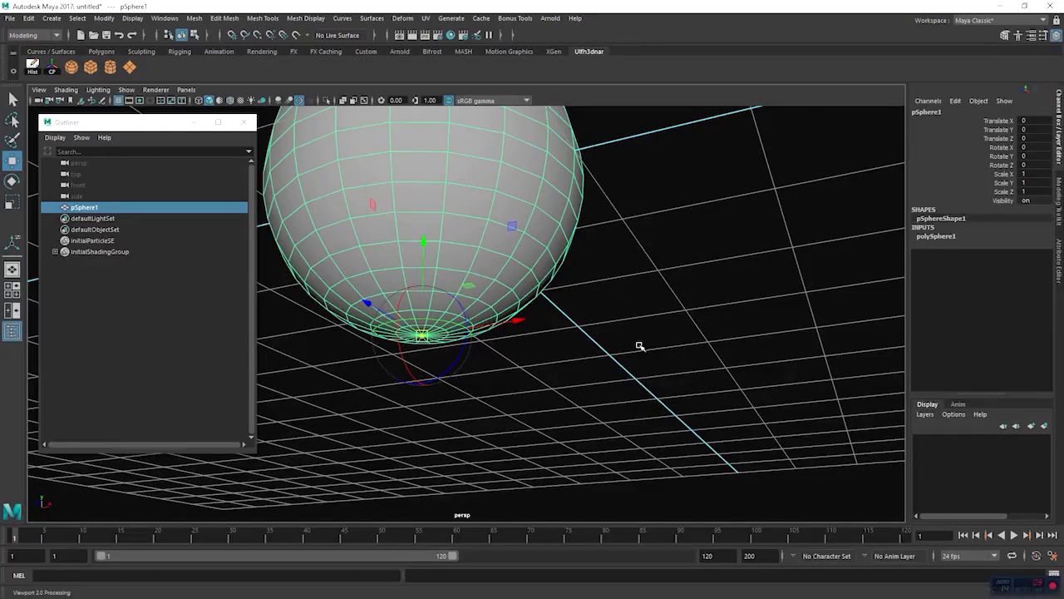
Step: Scale the sphere uniformly to about 1.231 from its bottom pivot
key(r)
alt+drag(483, 295, 512, 356)
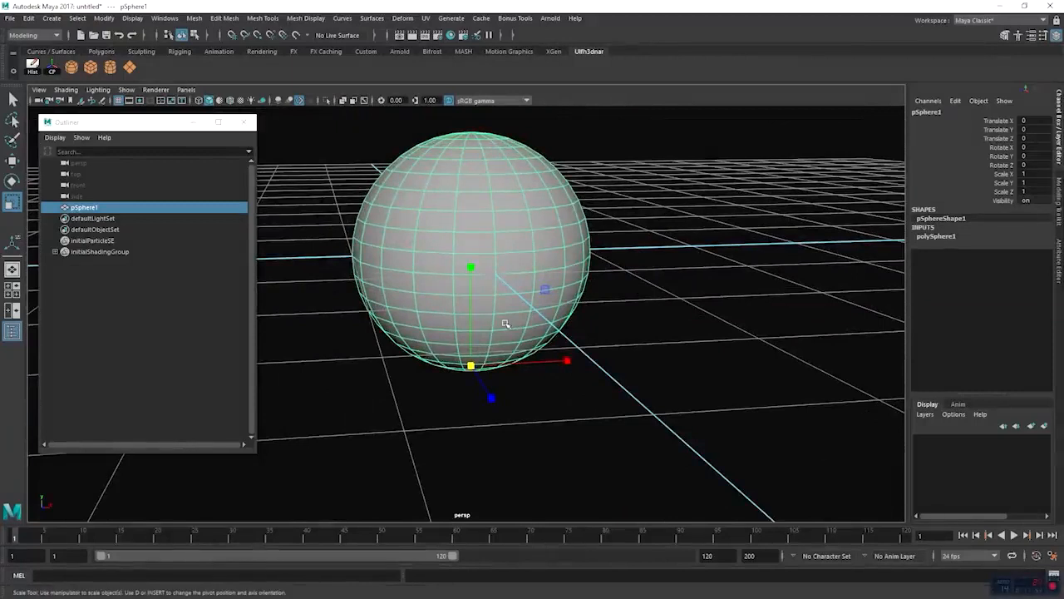
drag(471, 366, 491, 402)
drag(489, 406, 486, 407)
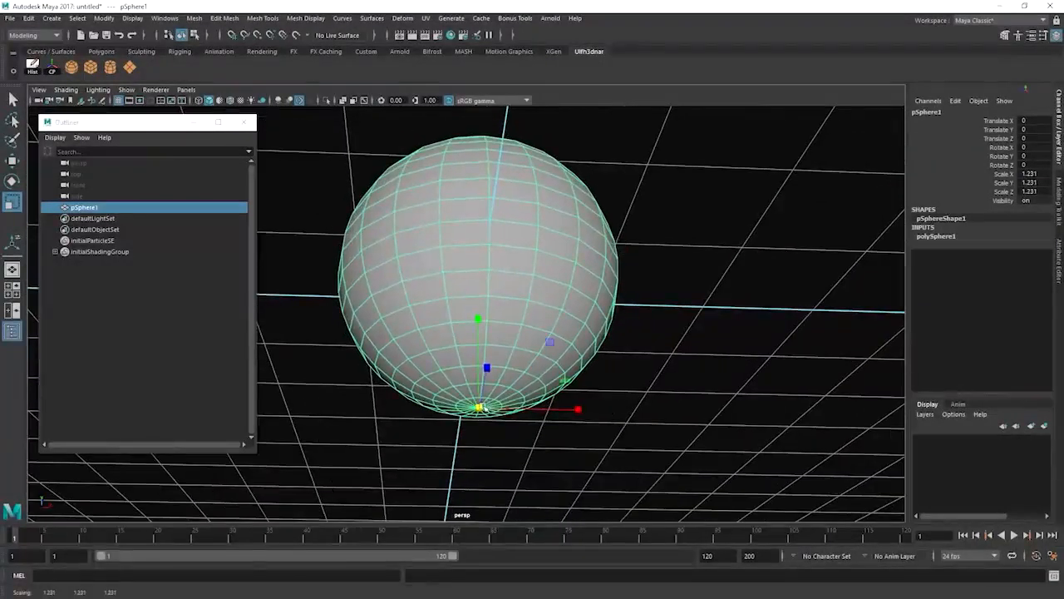
alt+drag(595, 217, 589, 281)
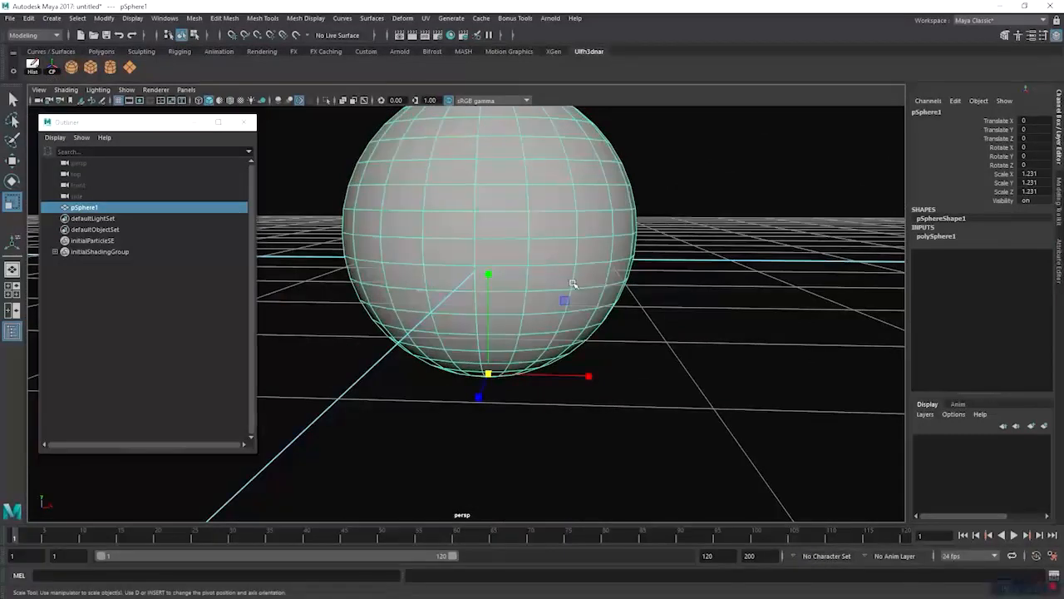
Step: Snap the sphere to the grid with the Move tool so its bottom pole sits on the grid origin, at Translate Y 1
key(w)
alt+drag(525, 246, 524, 290)
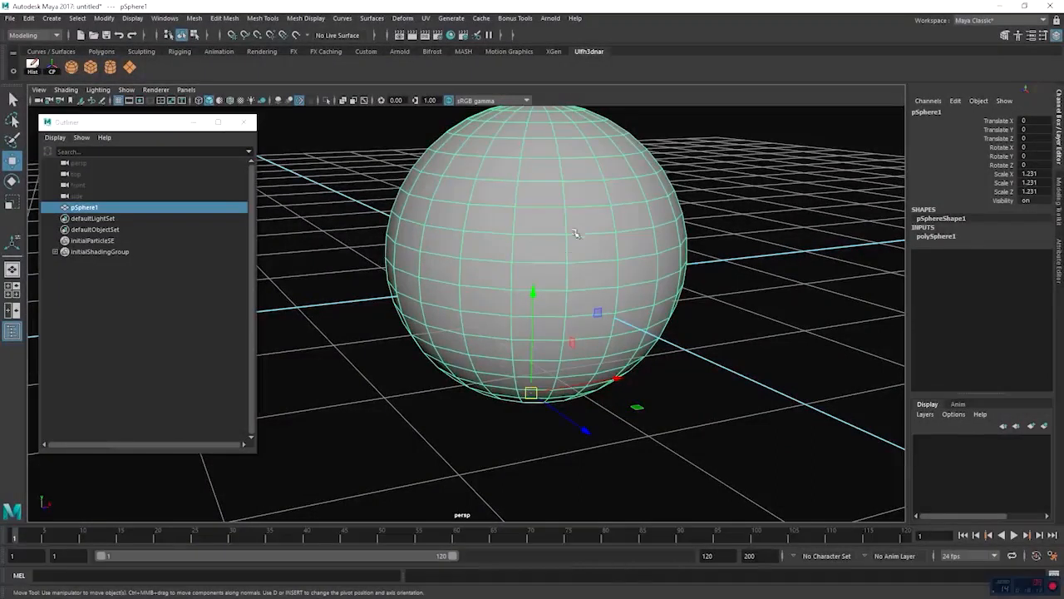
alt+middle_drag(663, 298, 558, 369)
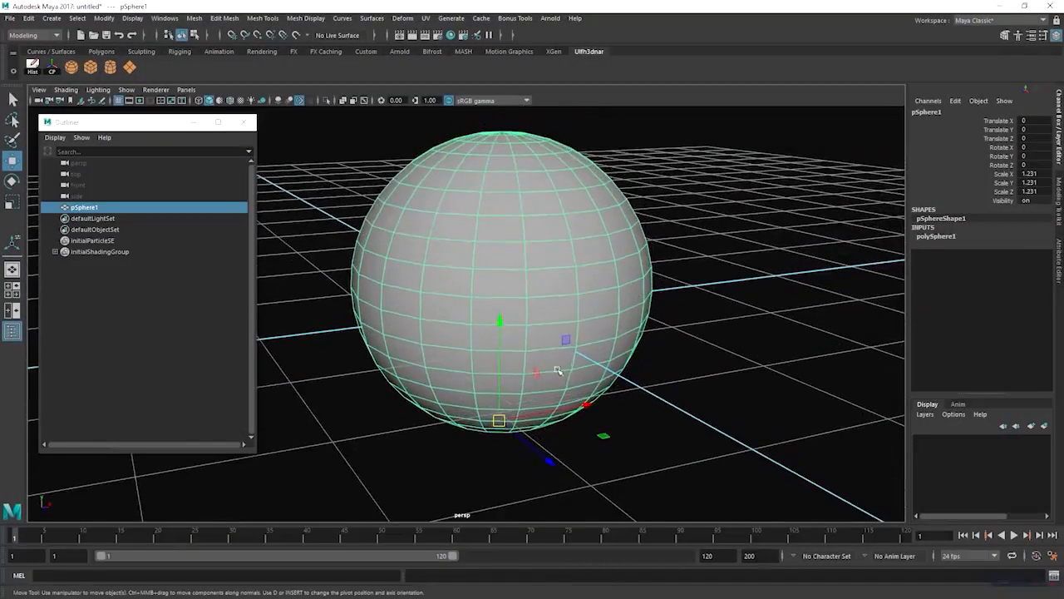
scroll(525, 267, down, 2)
alt+drag(565, 245, 660, 411)
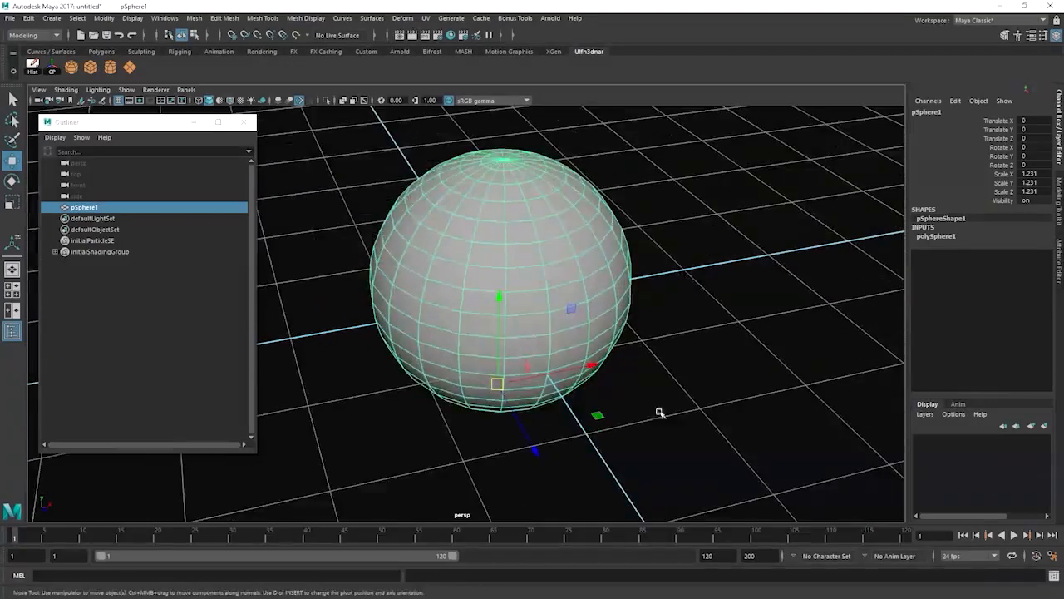
key(d)
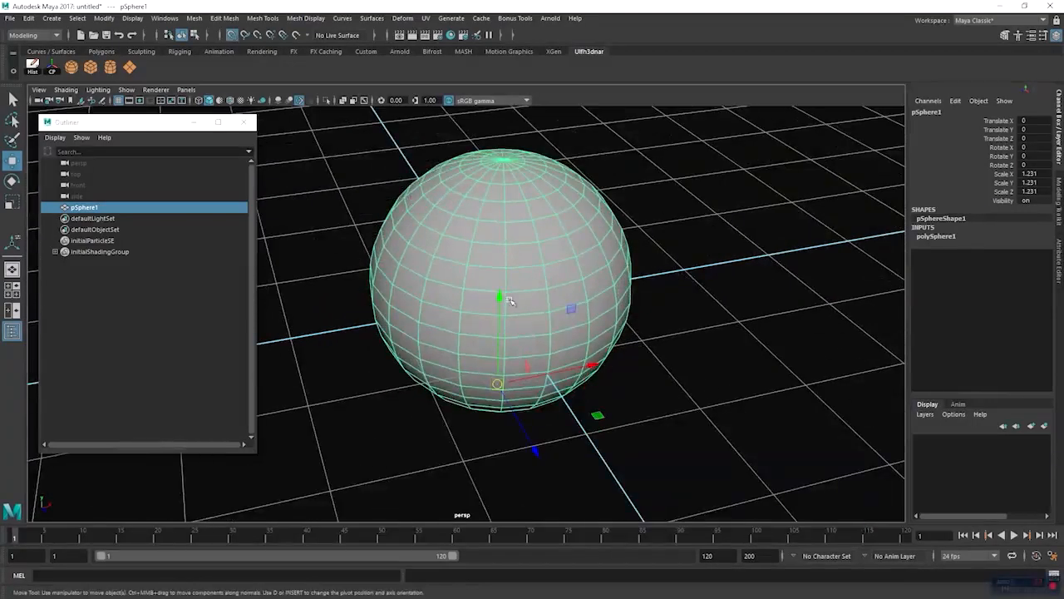
drag(497, 385, 495, 294)
alt+drag(613, 349, 516, 343)
alt+drag(572, 292, 577, 354)
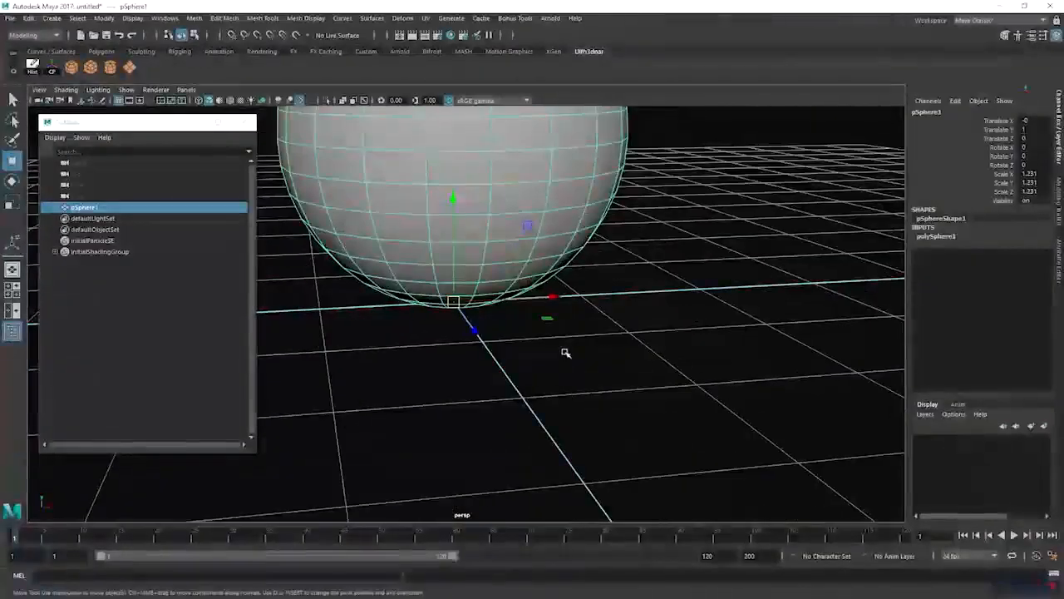
Step: Try scaling the raised sphere uniformly from its bottom pivot, and undo the scaling
mouse_move(530, 298)
mouse_down()
mouse_move(840, 282)
mouse_move(425, 319)
mouse_move(709, 281)
mouse_move(432, 276)
mouse_move(540, 288)
mouse_move(487, 278)
mouse_move(481, 262)
mouse_move(620, 320)
mouse_move(523, 365)
mouse_up()
mouse_move(605, 351)
alt+mouse_down()
mouse_move(524, 353)
mouse_move(547, 359)
alt+mouse_up()
scroll(565, 361, up, 3)
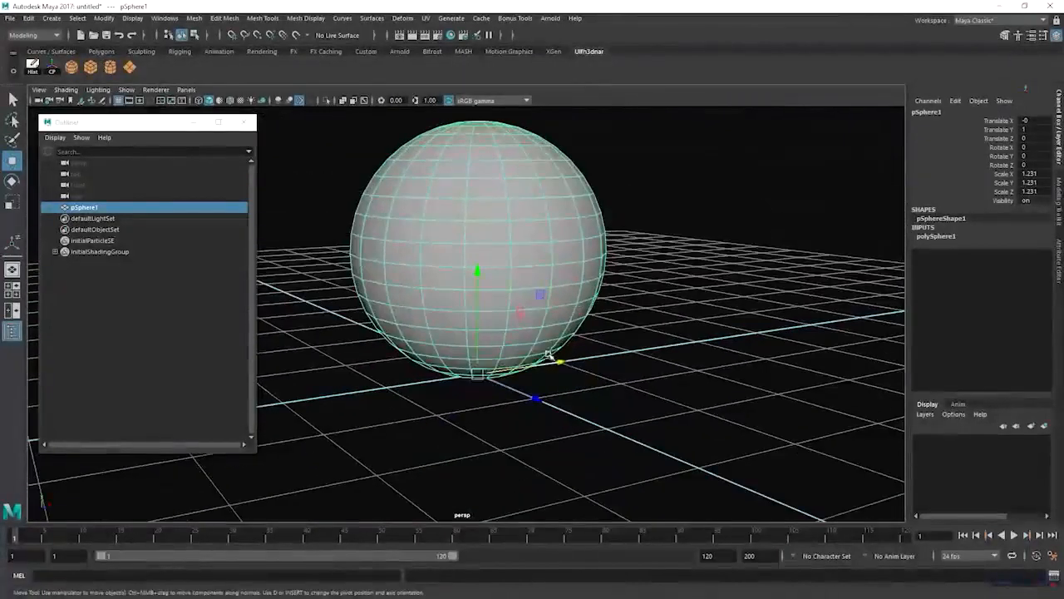
key(r)
drag(478, 374, 382, 348)
key(ctrl+z)
Step: Reselect the sphere and move its pivot back to the centre with the custom Center Pivot shortcut
click(699, 198)
click(525, 240)
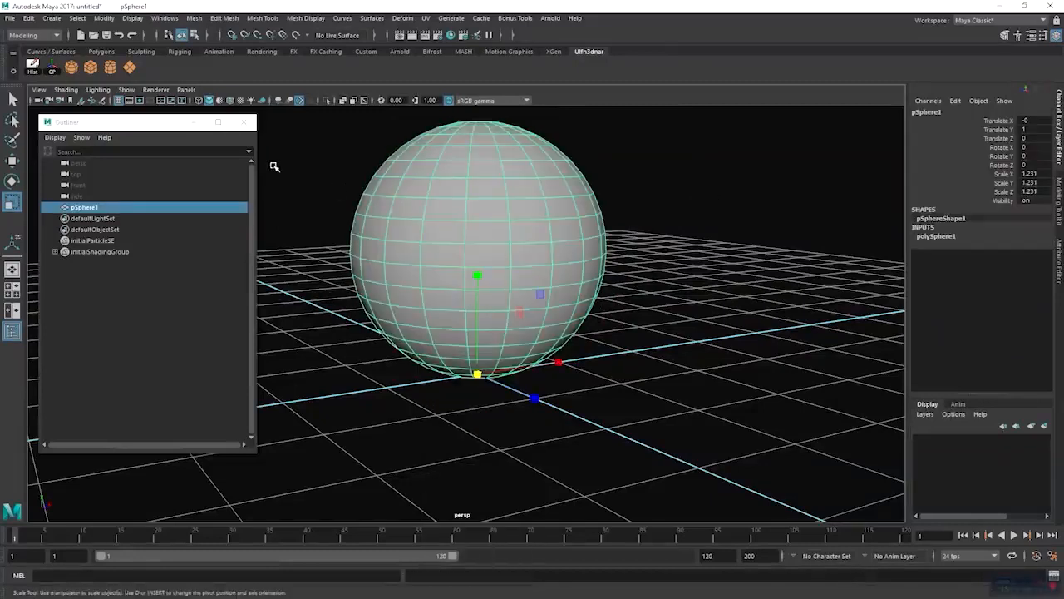
click(53, 69)
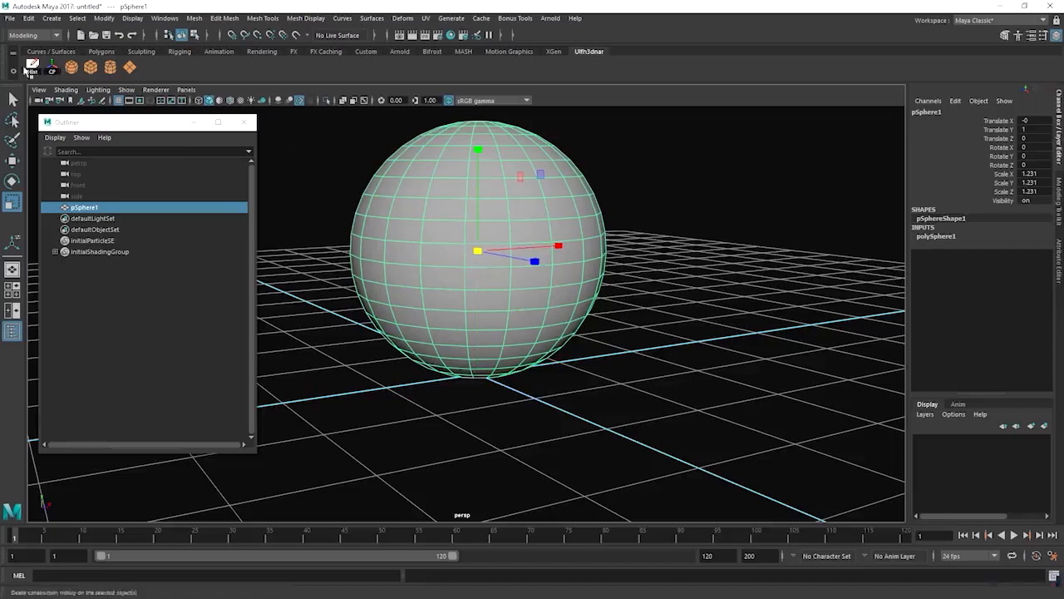
click(662, 236)
click(411, 203)
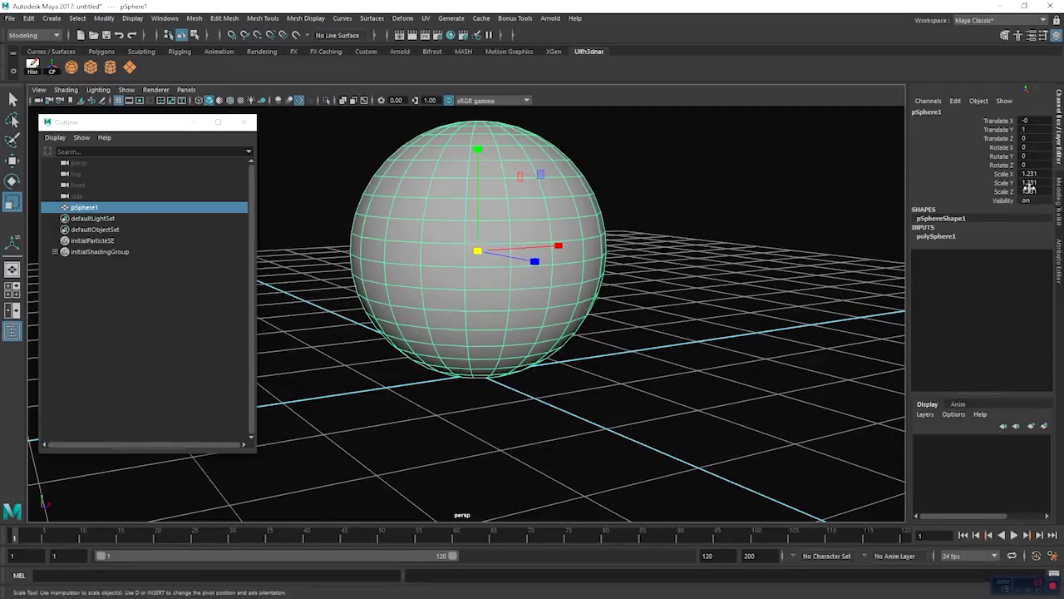
Step: Return to object selection and rotate the sphere about Y to about -54.178 degrees
click(690, 219)
click(508, 181)
right_click(513, 176)
right_drag(513, 176, 568, 161)
key(e)
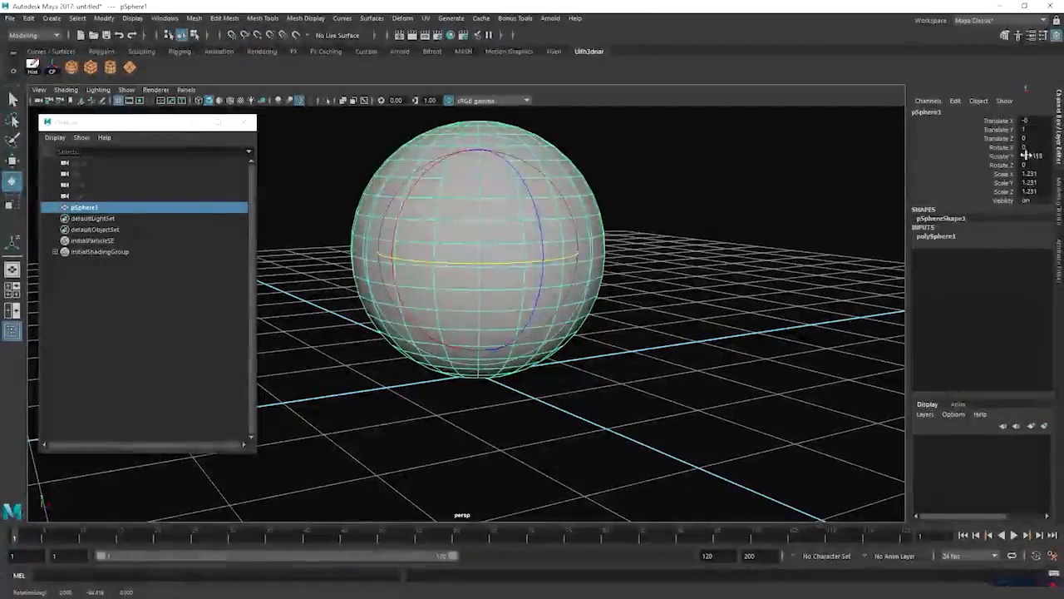
drag(580, 254, 675, 203)
mouse_move(750, 217)
middle_down()
mouse_move(764, 221)
mouse_move(696, 221)
mouse_move(746, 227)
middle_up()
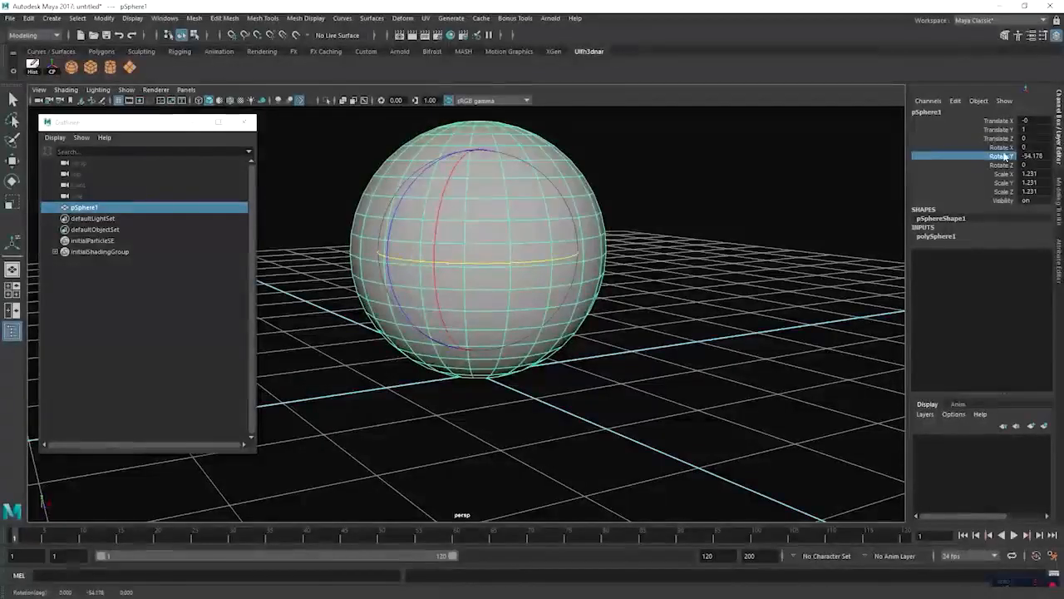
Step: Adjust the sphere's Rotate X channel to about -108.879 by scrubbing, and reselect the sphere
click(1008, 147)
middle_drag(669, 187, 810, 192)
click(810, 192)
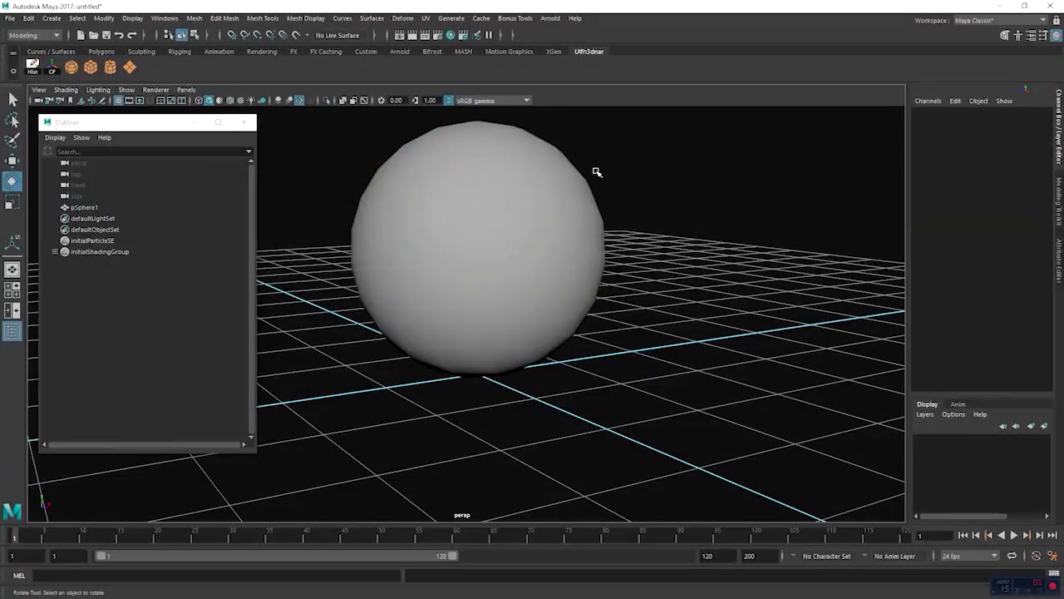
click(539, 182)
click(687, 185)
click(551, 202)
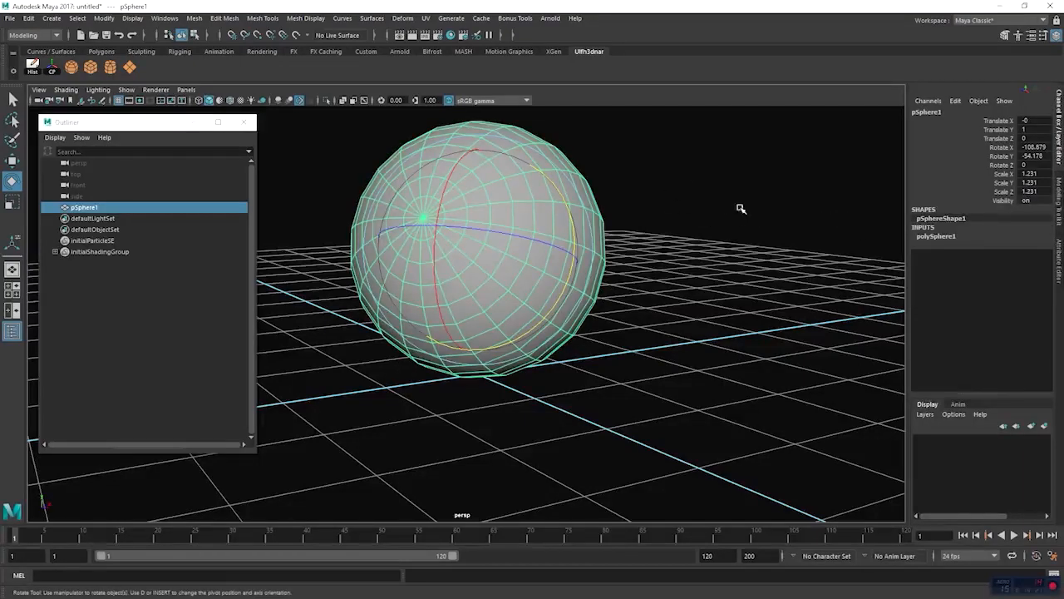
Step: Reset the sphere's X and Y rotation to 0 together and reselect the sphere
alt+drag(786, 199, 696, 233)
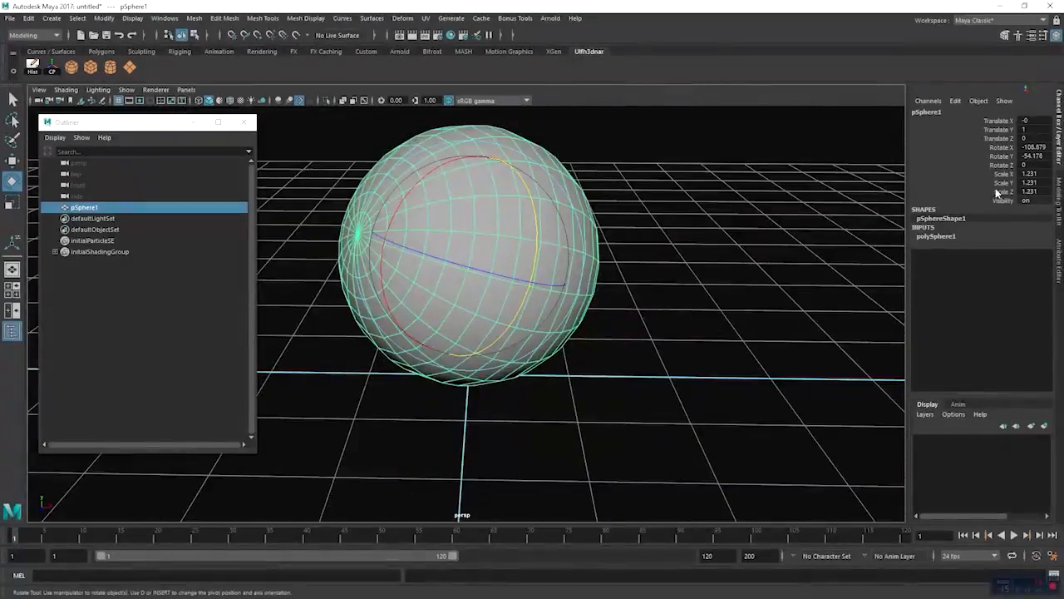
scroll(705, 191, down, 2)
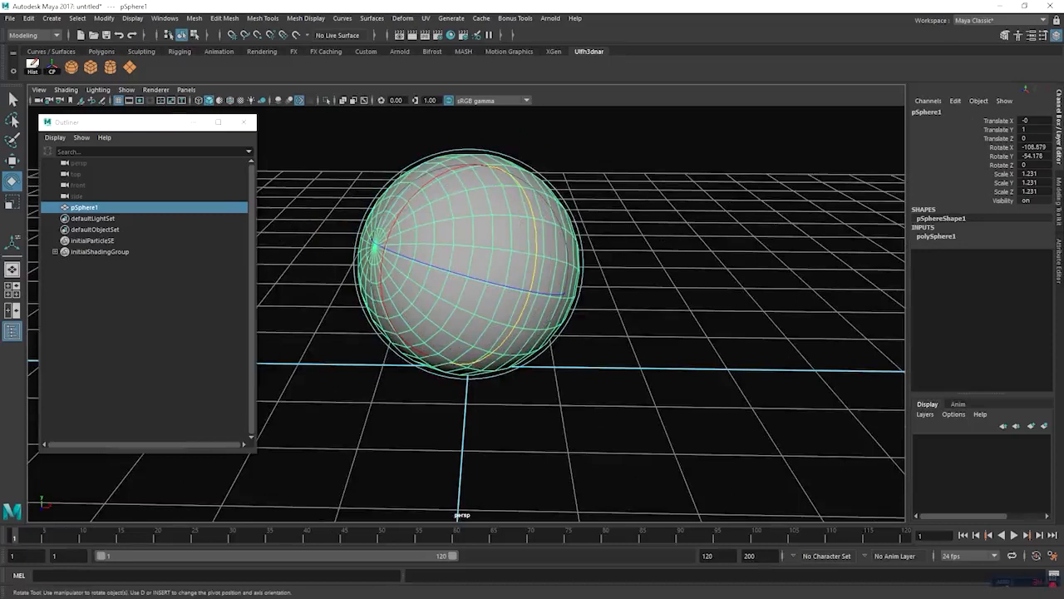
drag(1035, 147, 1035, 156)
text(0)
key(Return)
click(675, 209)
click(532, 238)
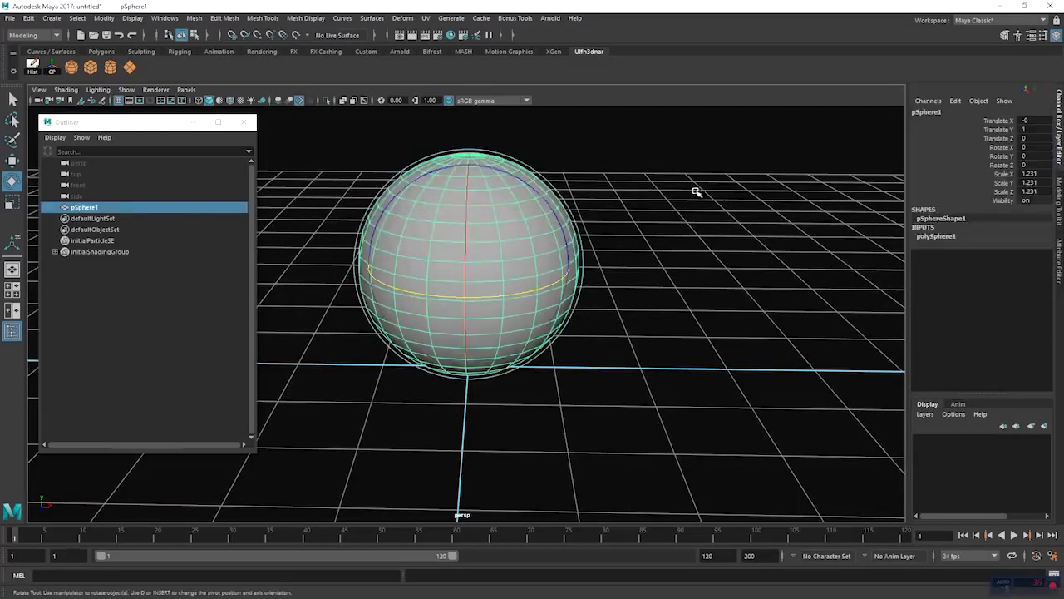
Step: Enlarge the sphere uniformly in several passes to a scale of about 48.256
key(r)
scroll(470, 234, down, 3)
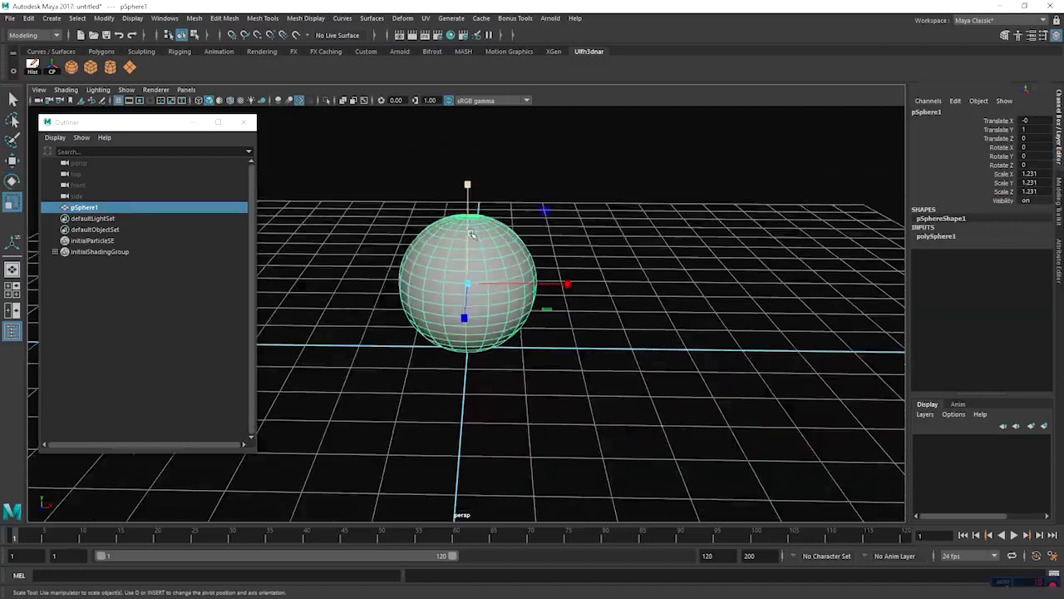
scroll(471, 234, down, 4)
drag(466, 303, 765, 307)
scroll(482, 261, down, 7)
drag(467, 309, 657, 305)
scroll(510, 272, down, 5)
drag(468, 312, 1020, 171)
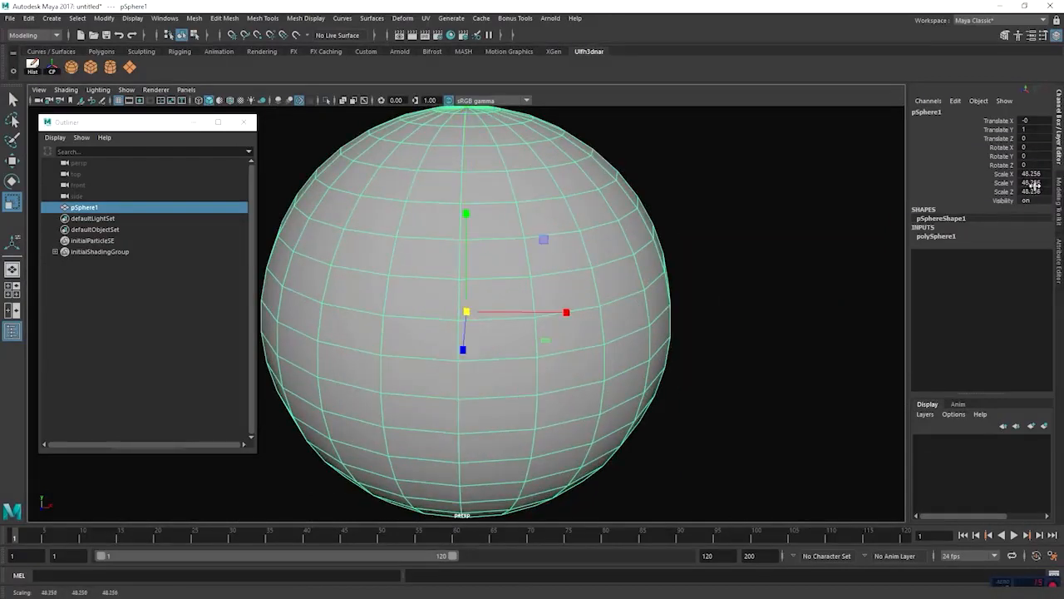
Step: Select a single face on the enlarged sphere's upper side and move it slightly outward along X
alt+drag(620, 163, 630, 219)
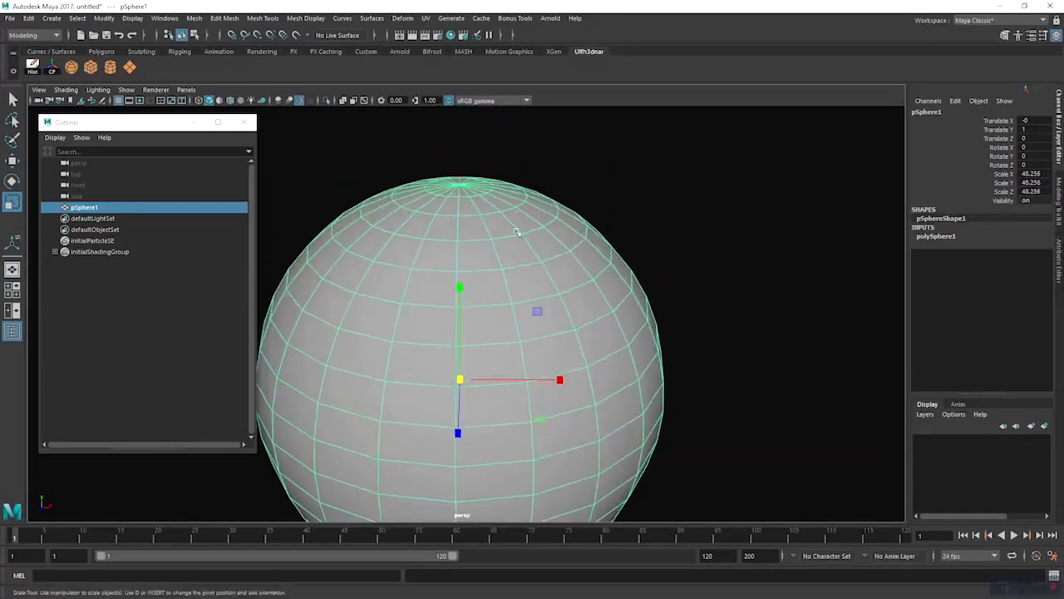
right_drag(566, 214, 568, 235)
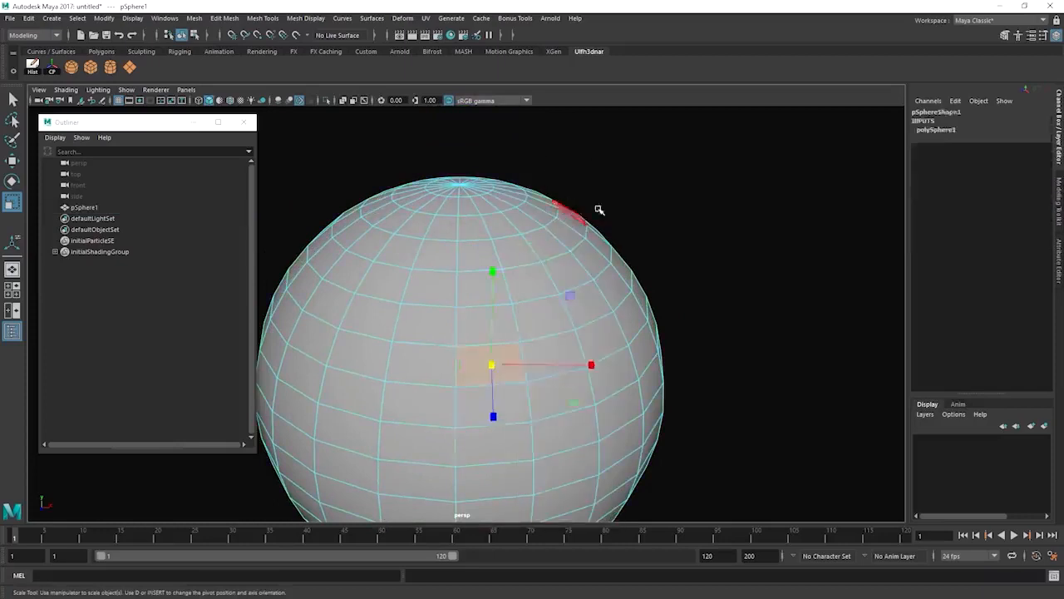
click(574, 225)
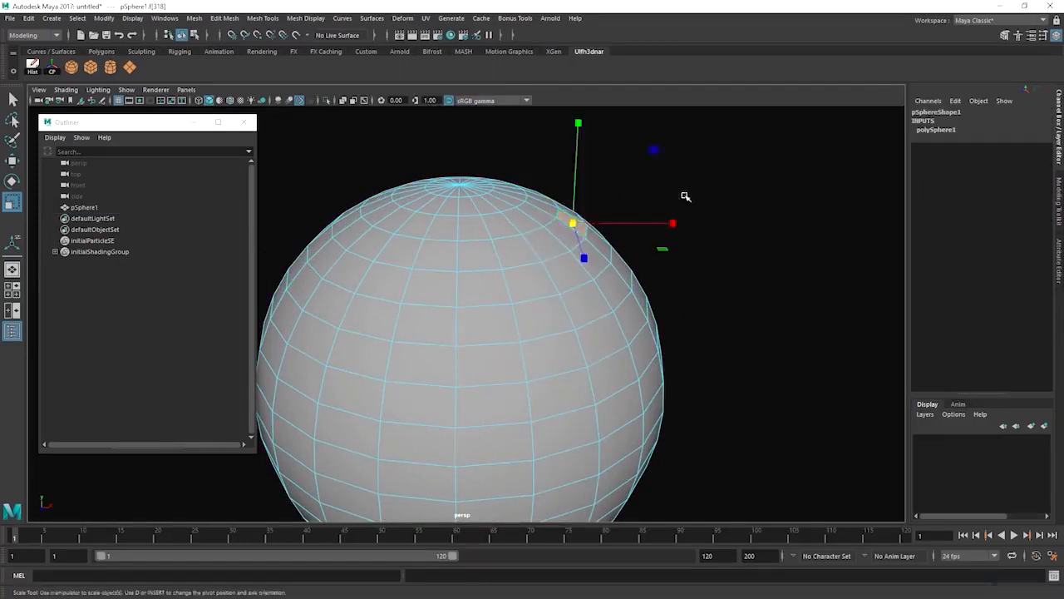
alt+middle_drag(687, 198, 552, 254)
key(ctrl+shift+a)
click(490, 264)
click(452, 275)
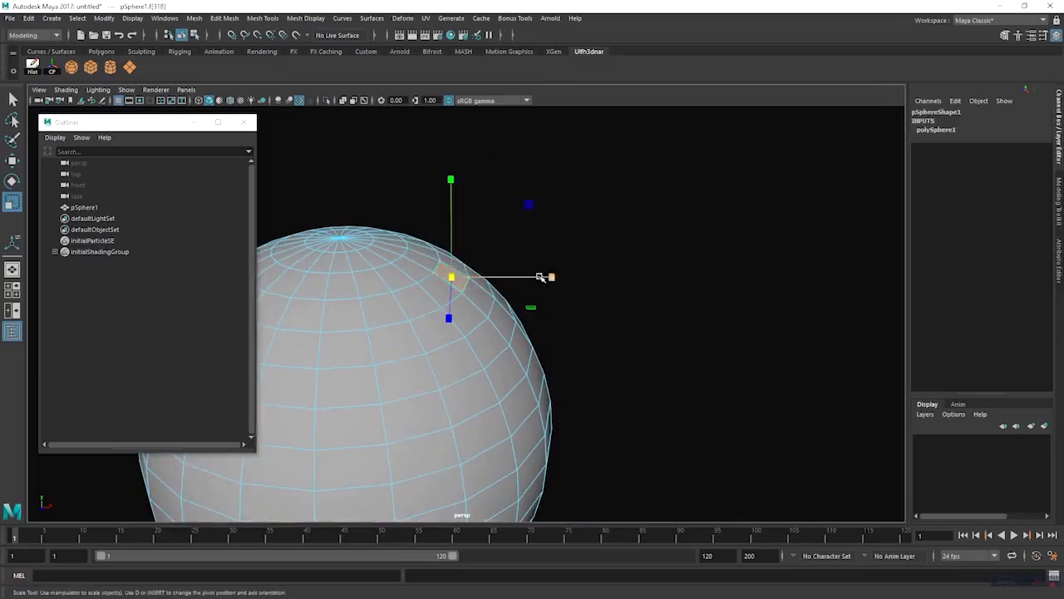
key(w)
mouse_move(496, 277)
mouse_down()
mouse_move(682, 292)
mouse_move(504, 273)
mouse_up()
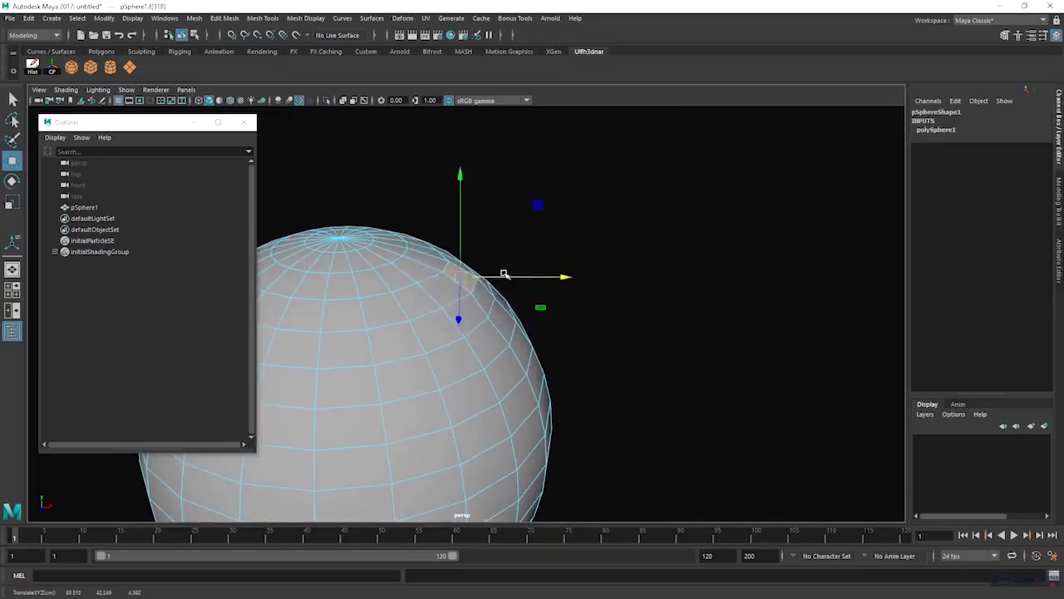
Step: Switch to edge selection, try shifting an edge loop of the sphere, and undo the shift
alt+middle_drag(473, 252, 541, 255)
right_drag(541, 254, 582, 215)
double_click(586, 232)
mouse_move(667, 411)
mouse_down()
mouse_move(678, 413)
mouse_move(659, 411)
mouse_up()
key(ctrl+z)
Step: Extrude a face near the top of the enlarged sphere, try pulling it out, and undo the pull
right_drag(530, 223, 530, 253)
click(535, 240)
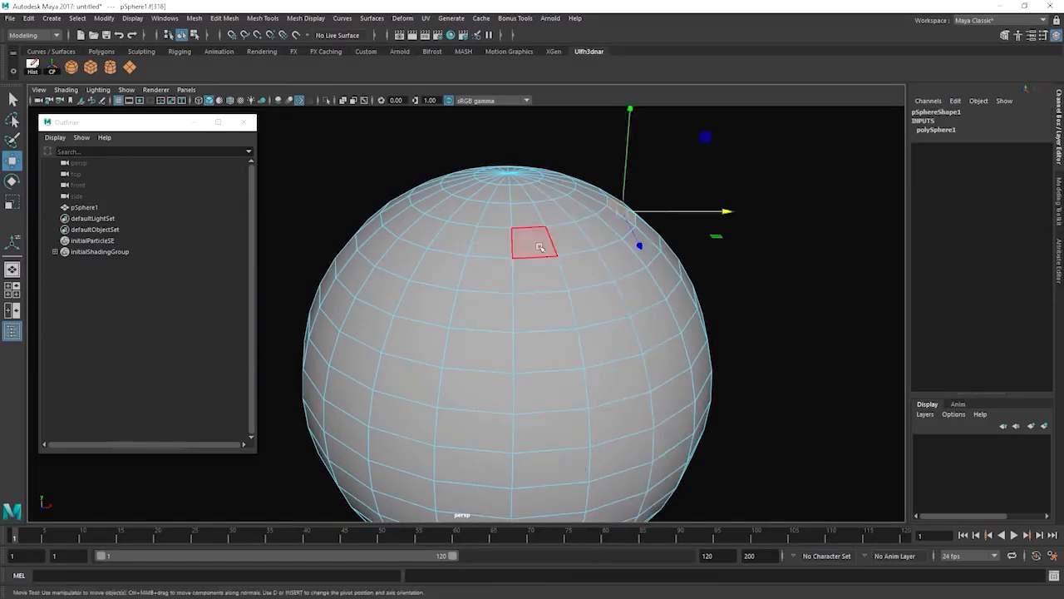
key(ctrl+e)
mouse_move(634, 164)
mouse_down()
mouse_move(657, 157)
mouse_move(654, 169)
mouse_up()
key(ctrl+z)
Step: Undo the face extrusion, the earlier face and edge edits, and the enlargement of the sphere
alt+drag(553, 216, 514, 241)
key(ctrl+z)
key(ctrl+z)
key(ctrl+z)
key(ctrl+z)
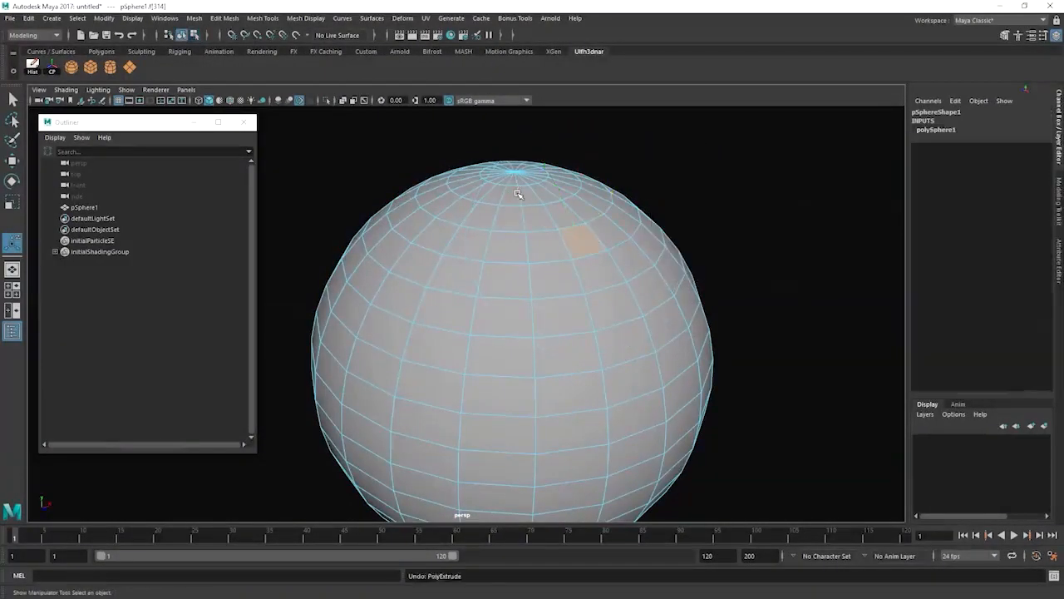
key(ctrl+z)
key(ctrl+z)
key(ctrl+z)
key(ctrl+z)
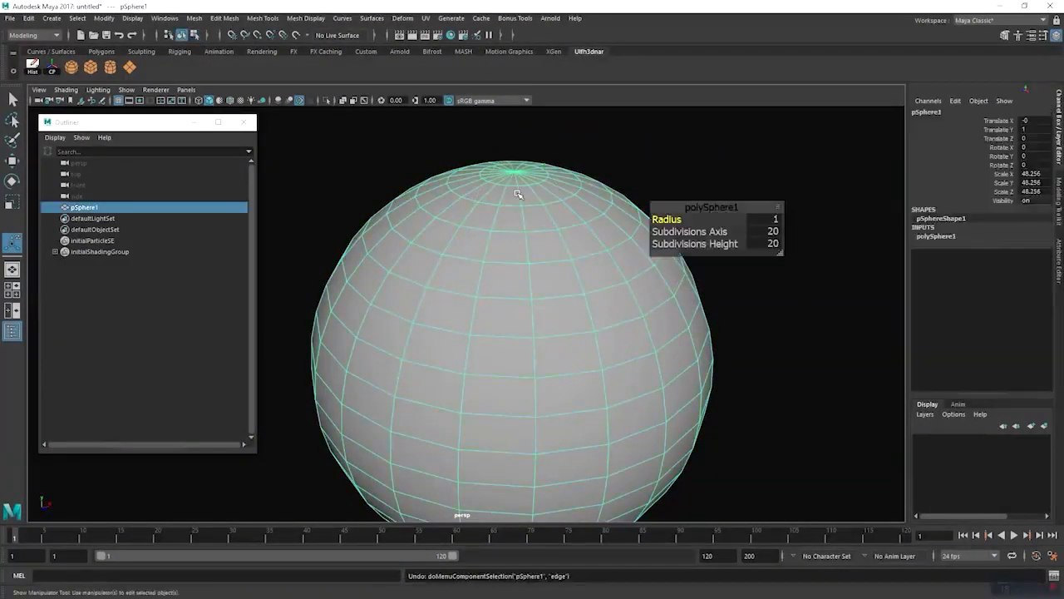
key(ctrl+z)
key(ctrl+z)
key(ctrl+z)
key(ctrl+z)
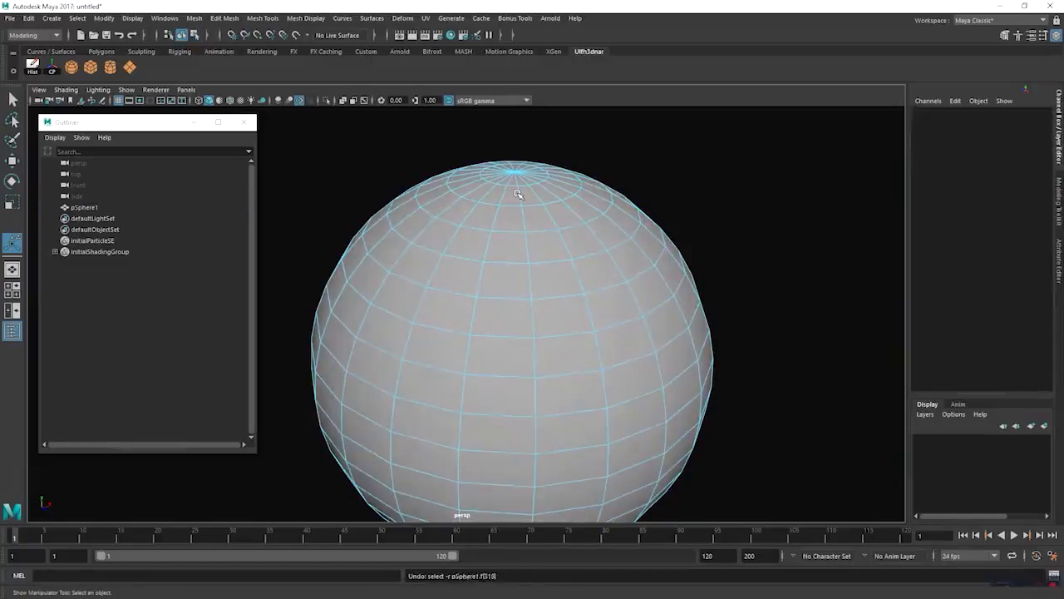
key(ctrl+z)
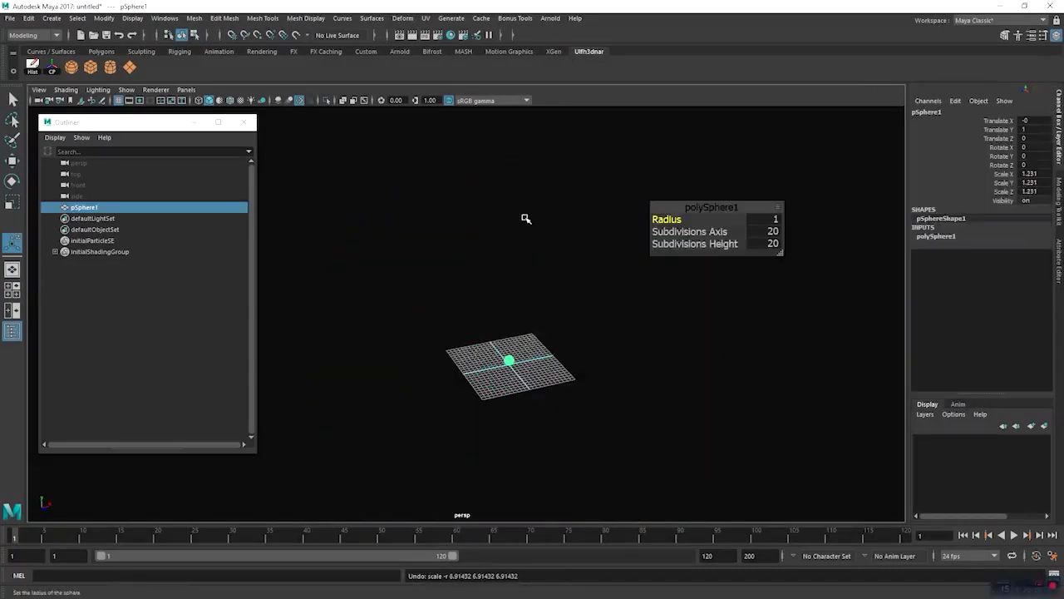
Step: Frame the sphere, select a face on its upper part with the Move tool active, and return to object selection
key(f)
alt+drag(527, 271, 506, 255)
alt+middle_drag(506, 255, 528, 223)
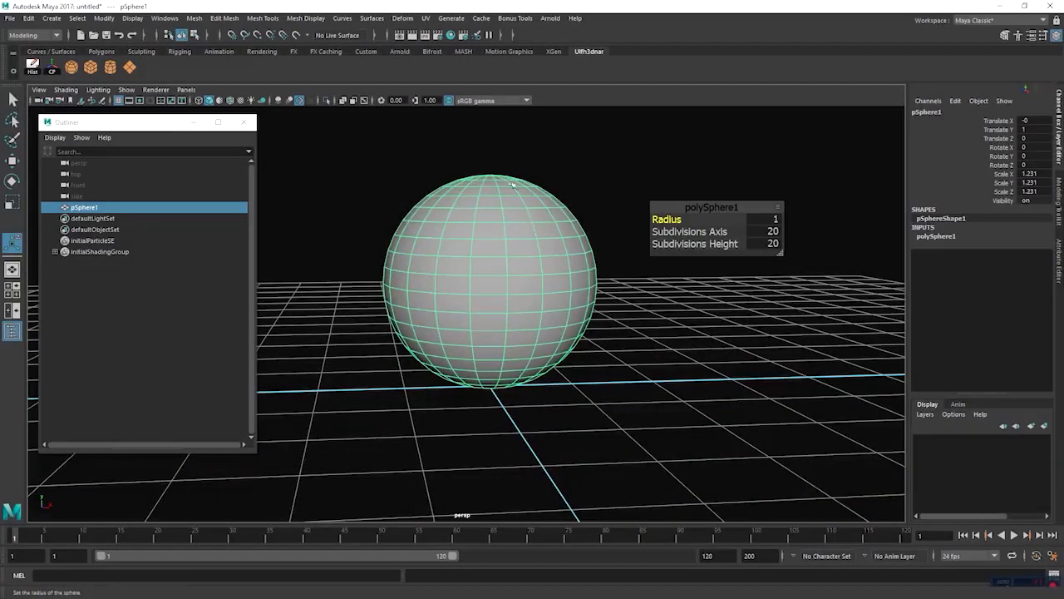
alt+drag(513, 181, 509, 208)
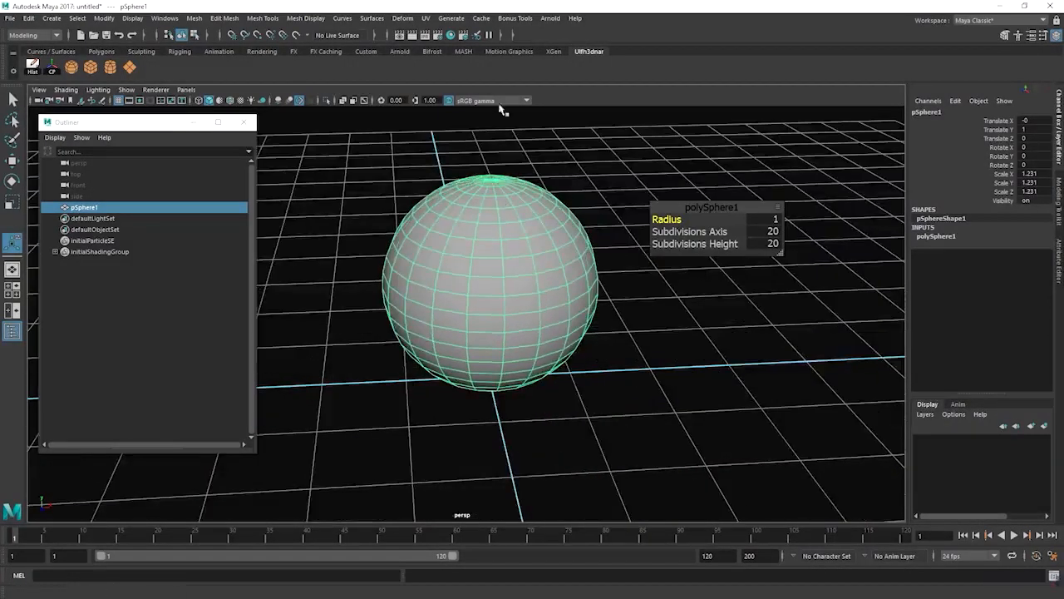
right_drag(507, 207, 507, 218)
click(508, 214)
key(w)
alt+drag(518, 224, 570, 239)
right_drag(468, 269, 532, 239)
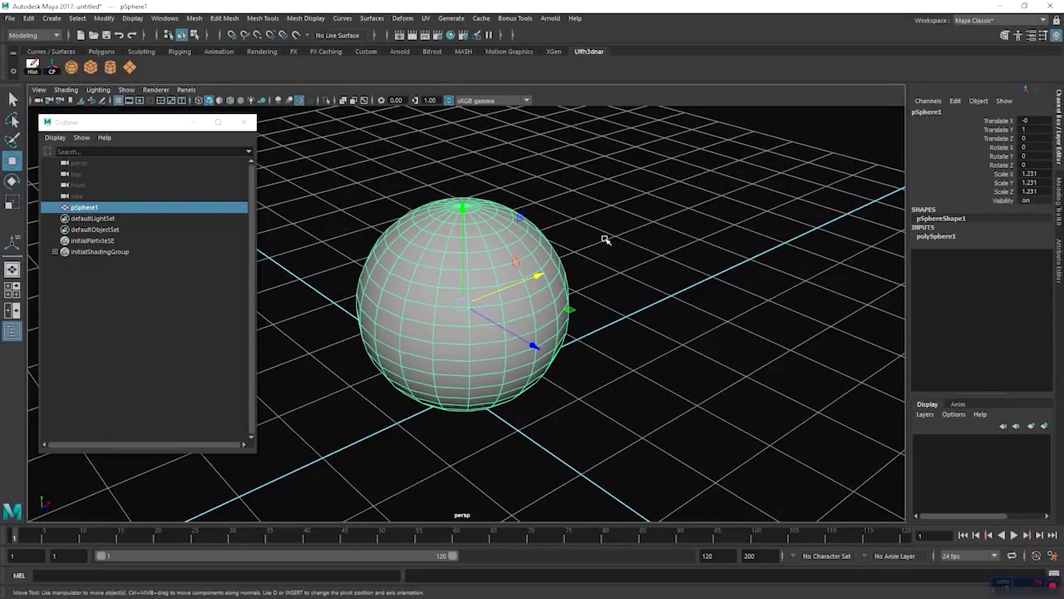
Step: Switch the sphere to face selection and select several faces on its upper part together
right_drag(543, 212, 548, 236)
alt+drag(585, 258, 624, 238)
alt+middle_drag(589, 183, 538, 215)
alt+right_drag(538, 215, 563, 240)
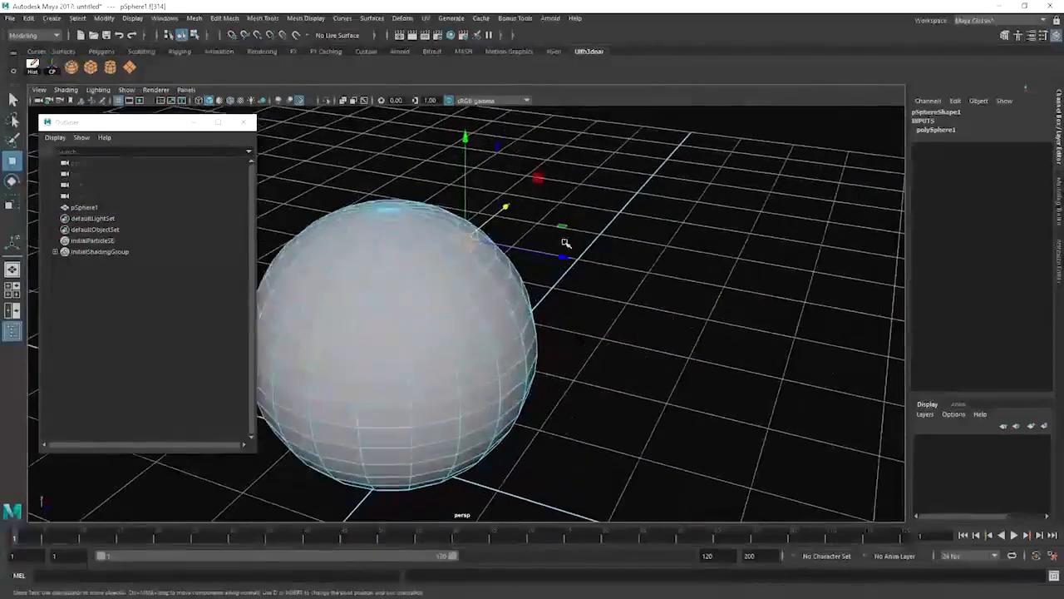
alt+drag(563, 240, 466, 229)
right_drag(401, 214, 415, 240)
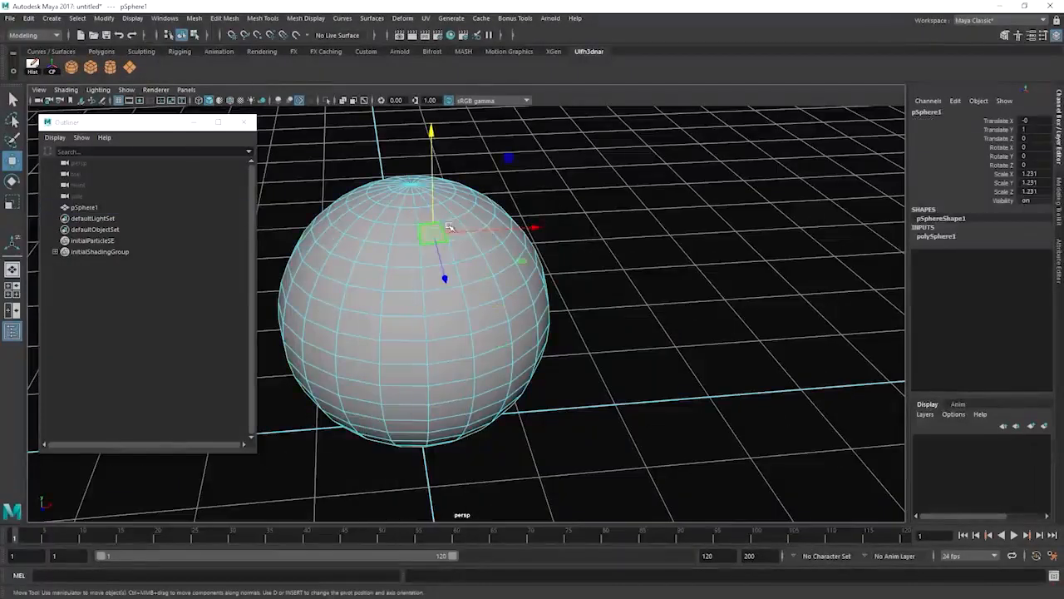
click(449, 229)
shift+click(445, 233)
shift+click(438, 236)
Step: Try moving the selected upper faces, undo the move, and return to object selection of the whole sphere
mouse_move(471, 262)
mouse_down()
mouse_move(485, 304)
mouse_move(473, 270)
mouse_up()
alt+drag(473, 275, 652, 231)
key(ctrl+z)
mouse_move(517, 226)
alt+mouse_down()
mouse_move(548, 221)
mouse_move(532, 237)
alt+mouse_up()
alt+drag(482, 198, 497, 205)
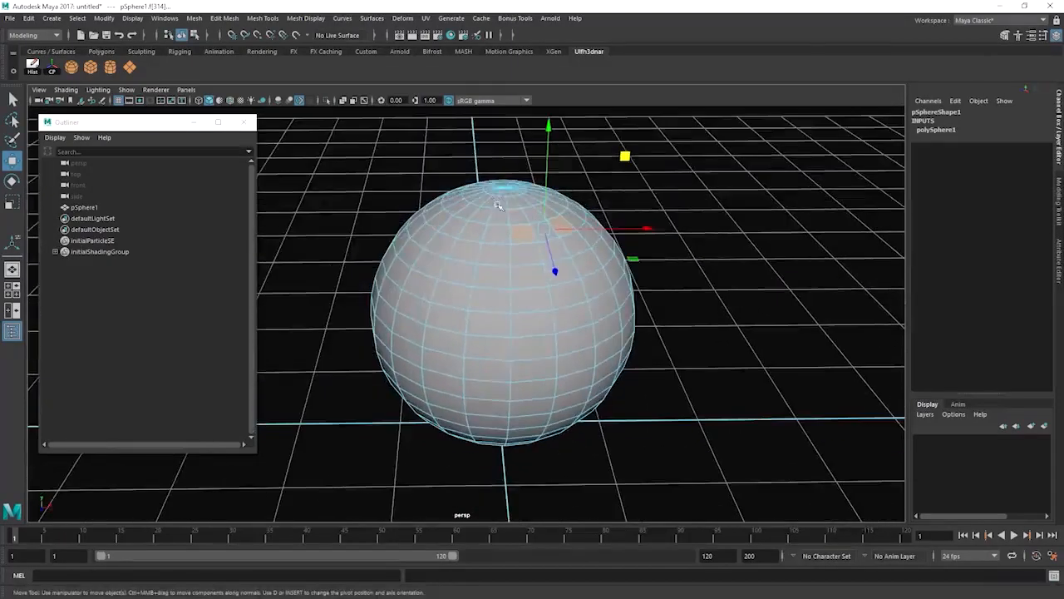
right_drag(519, 193, 670, 183)
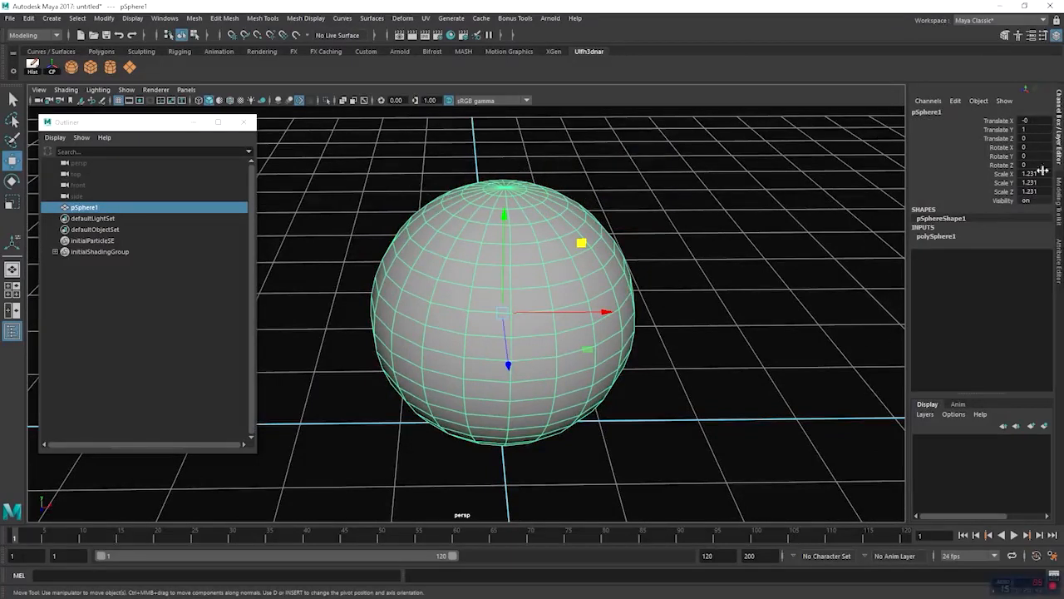
Step: Rotate the sphere freely to about -46.6, 2.2 and 44.9 degrees, try face mode, and reselect the whole object
key(e)
drag(573, 294, 620, 309)
click(701, 268)
right_drag(517, 207, 518, 238)
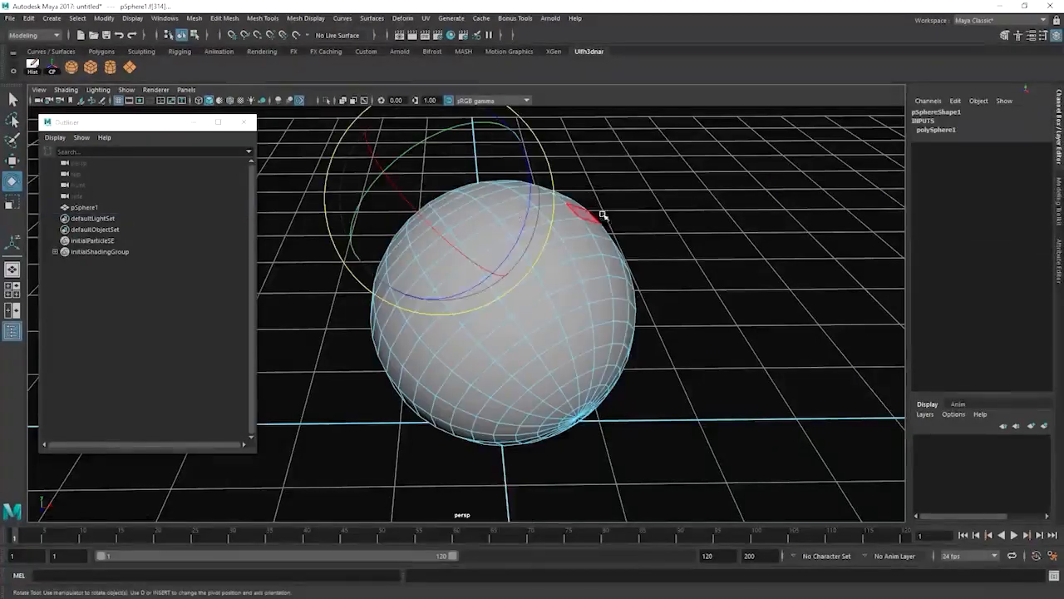
right_drag(595, 227, 780, 180)
click(774, 184)
click(581, 250)
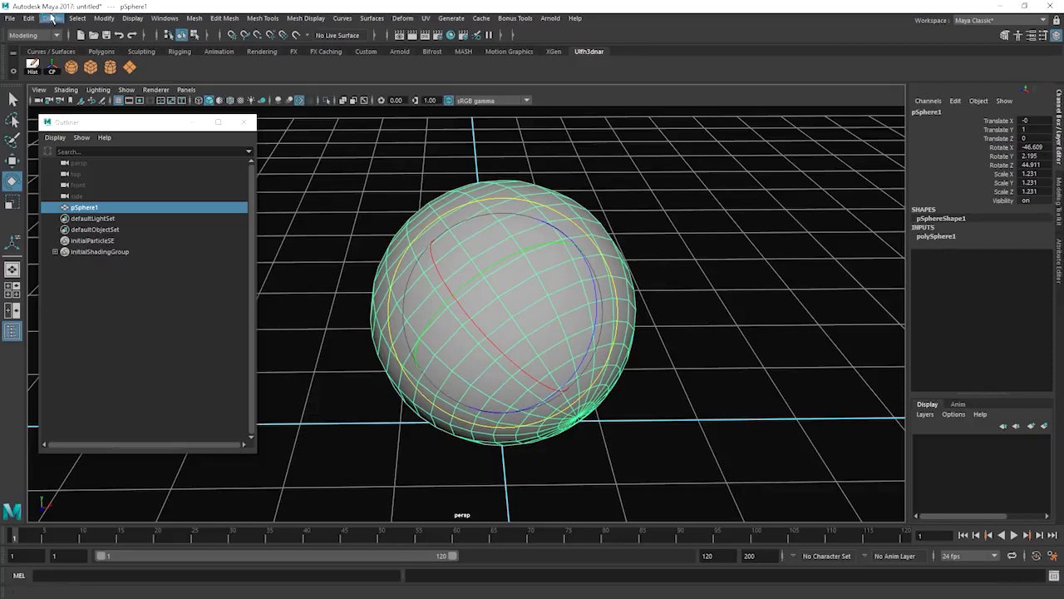
Step: Review the Freeze Transformations options for the sphere and close them without applying
click(103, 19)
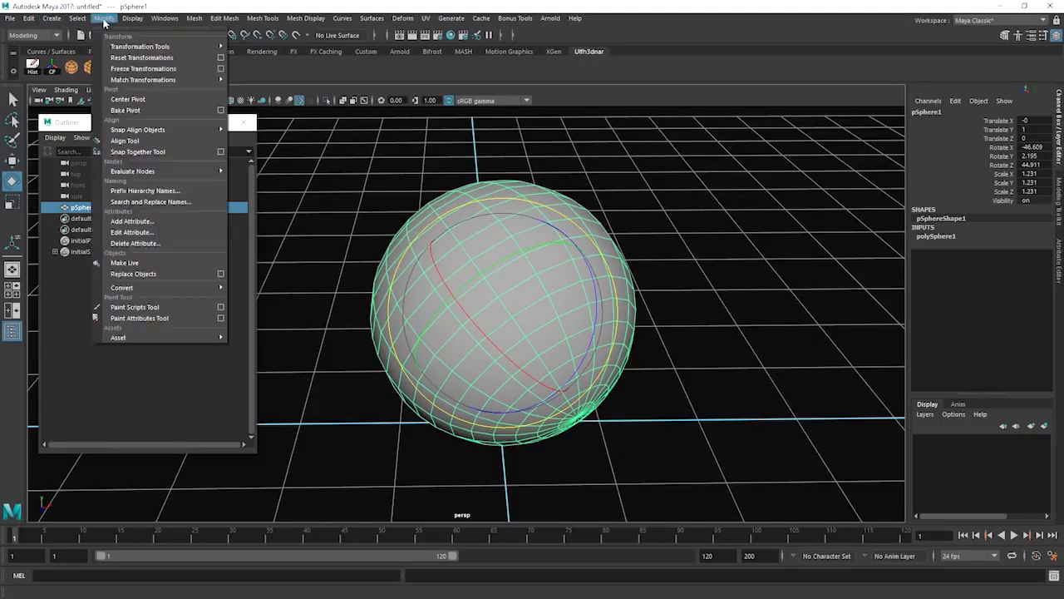
click(220, 71)
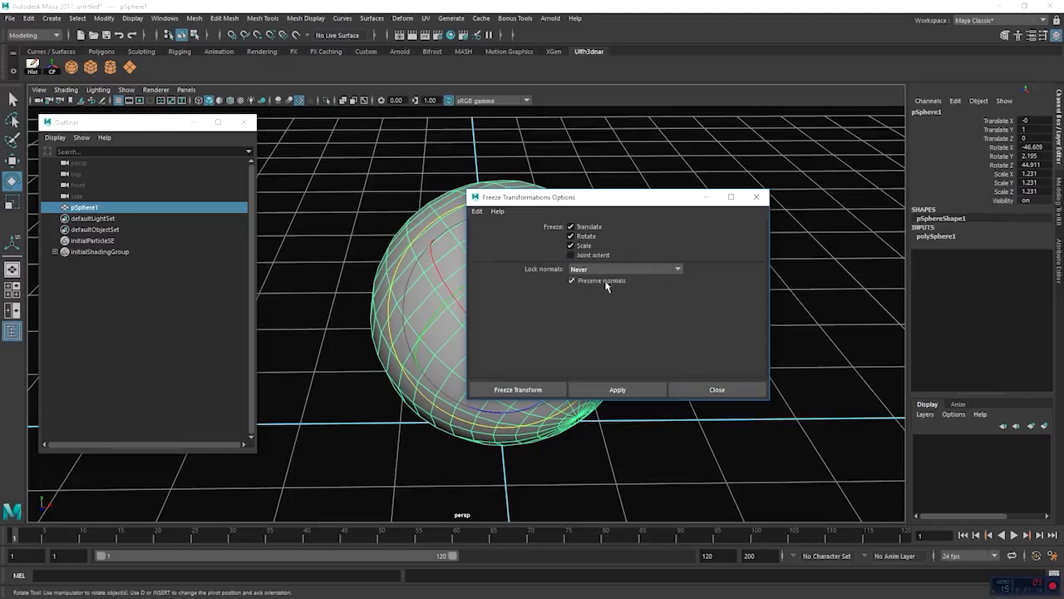
click(734, 390)
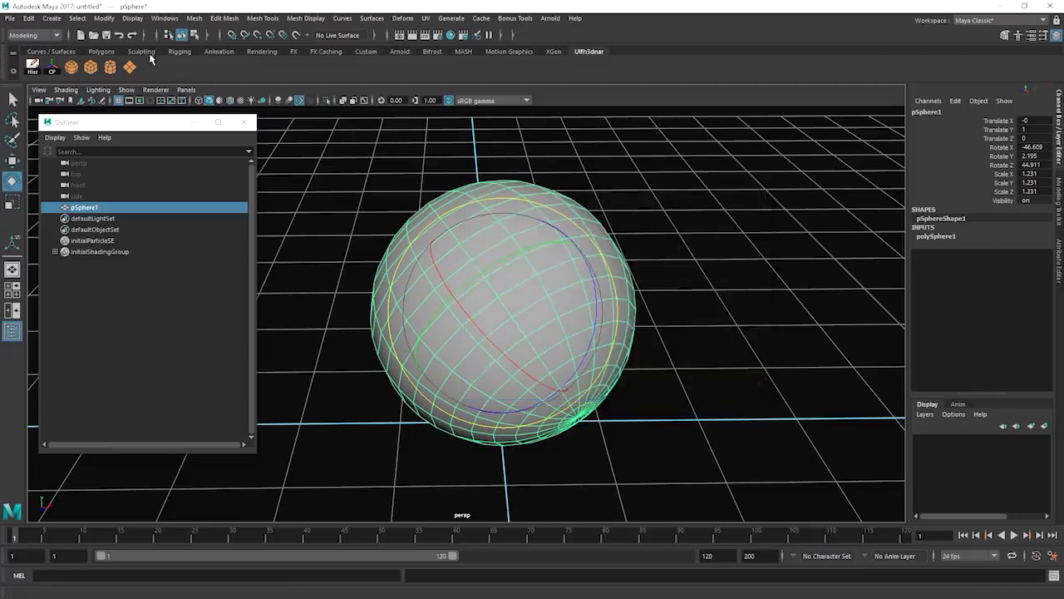
Step: Add a Freeze Transformations shortcut to the personal shelf beside the history shortcut, and run it on the sphere
click(105, 19)
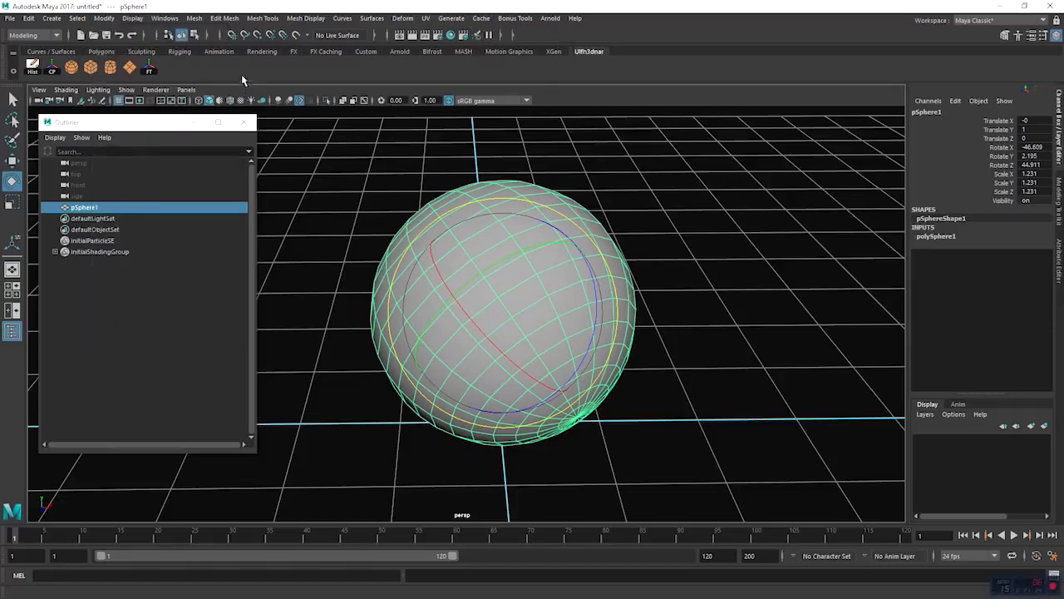
middle_drag(56, 63, 51, 65)
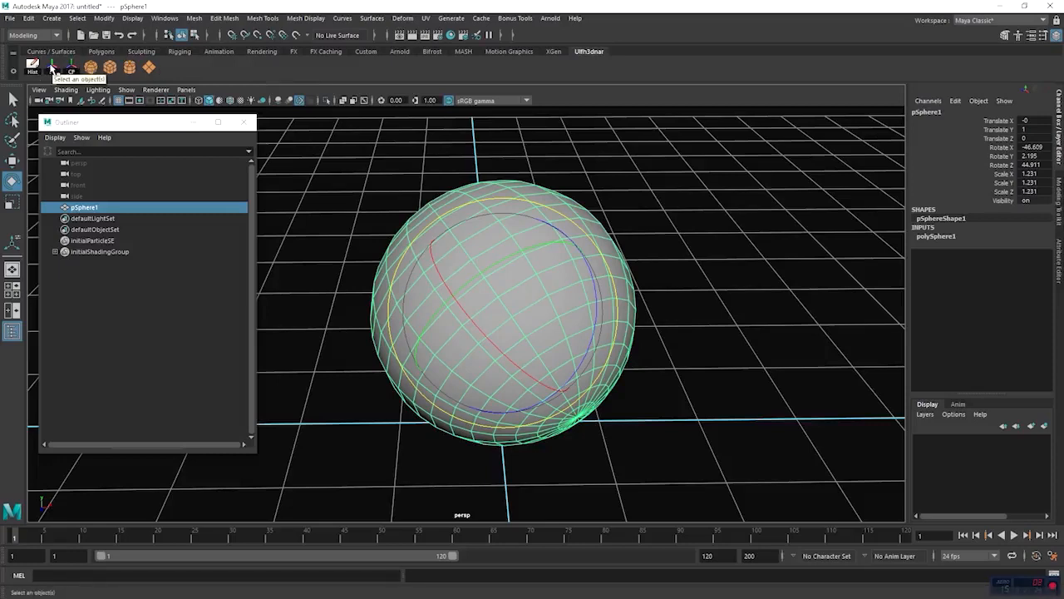
click(51, 69)
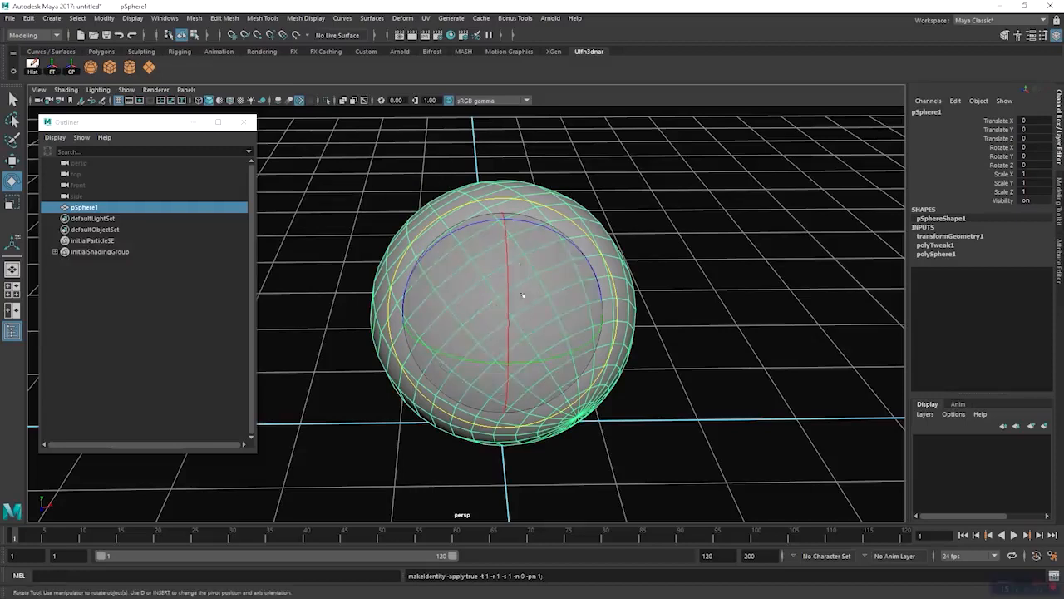
Step: Examine the sphere's channel values and Rotate manipulator orientation from several angles
alt+drag(521, 297, 578, 297)
click(308, 137)
click(541, 249)
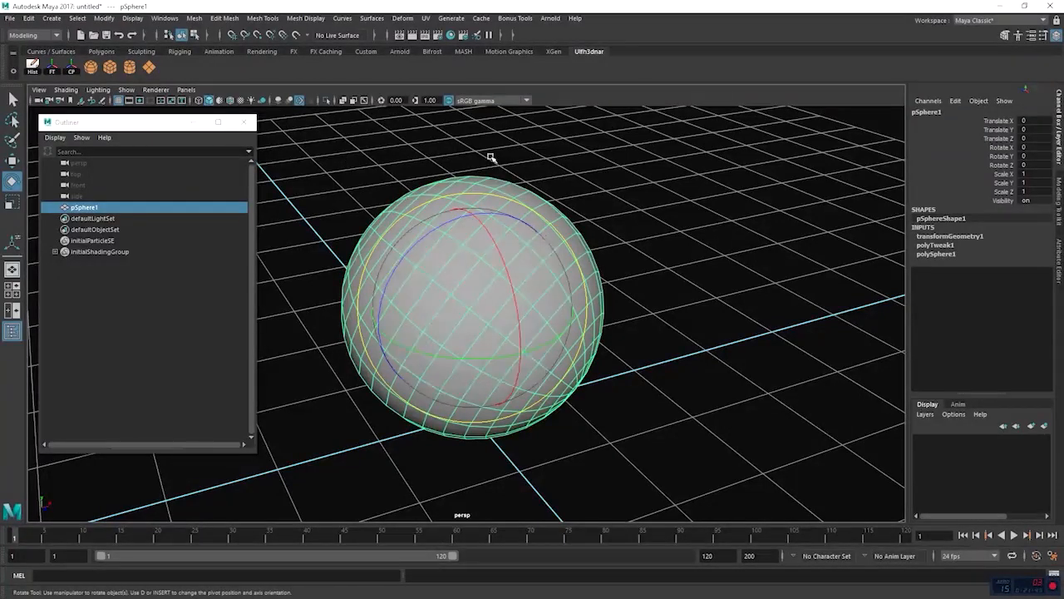
click(652, 165)
click(479, 246)
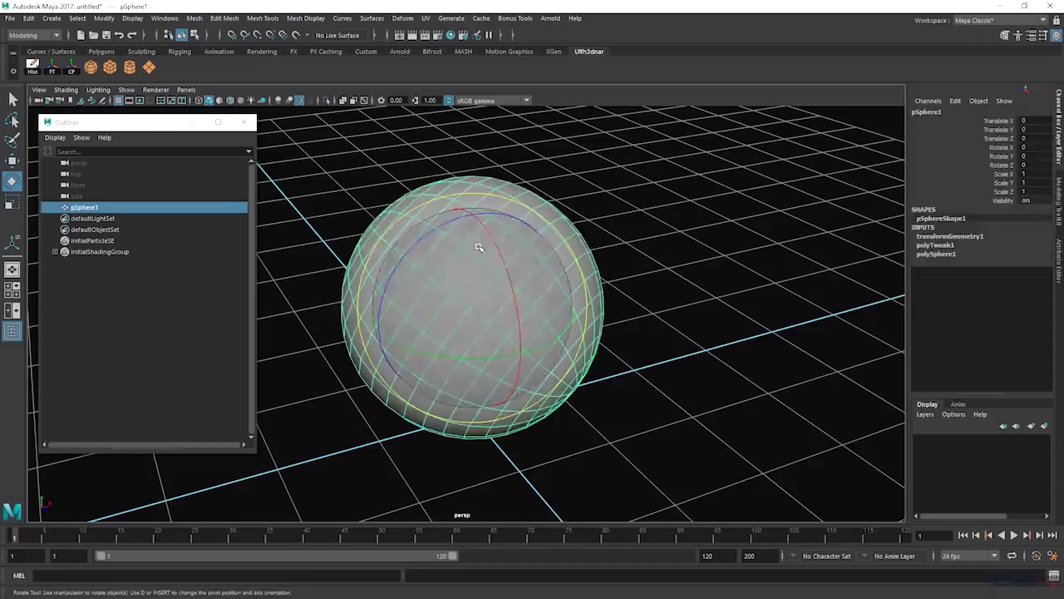
alt+drag(641, 207, 605, 231)
click(630, 174)
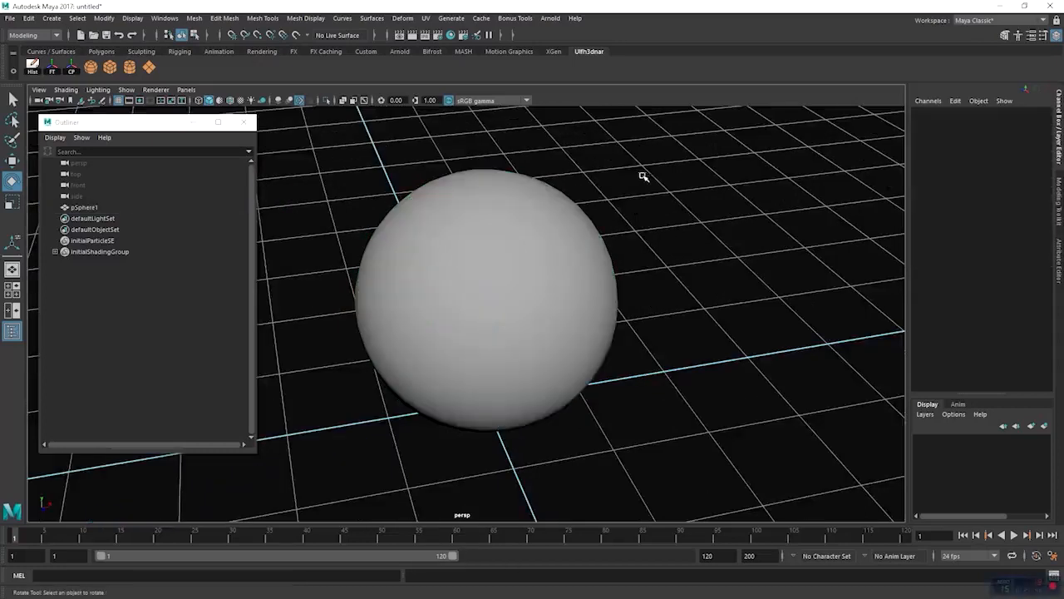
click(445, 230)
click(665, 183)
click(505, 195)
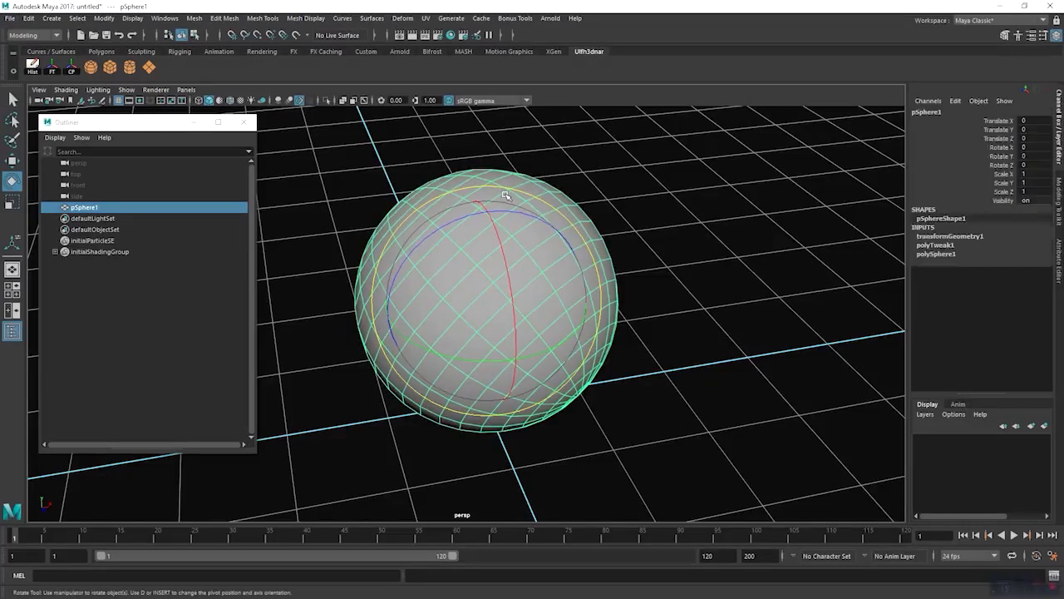
Step: Switch to the Select tool while keeping the whole sphere selected
key(q)
alt+drag(505, 195, 503, 192)
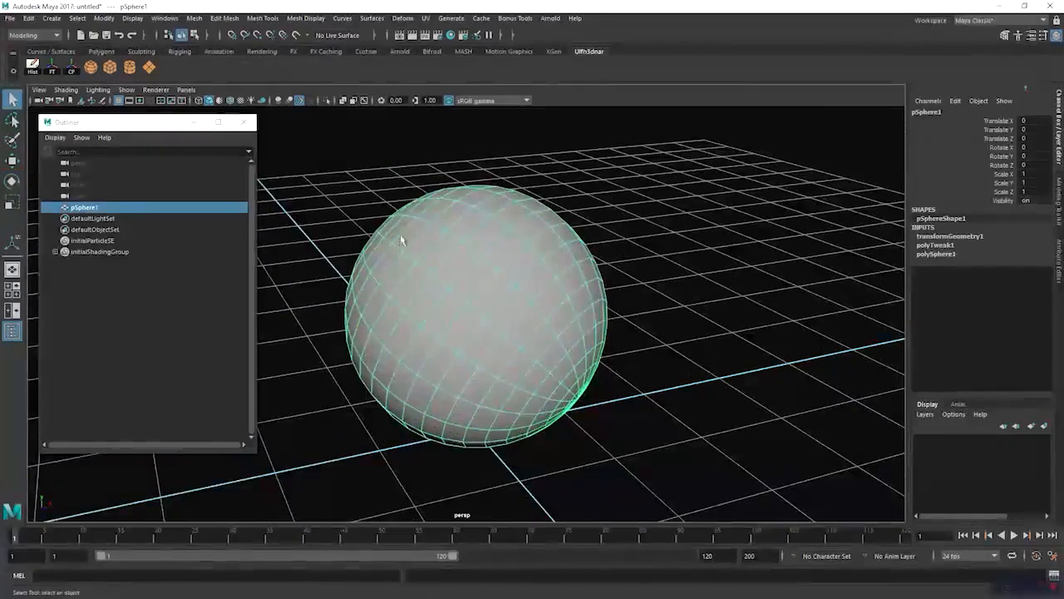
alt+drag(408, 238, 435, 228)
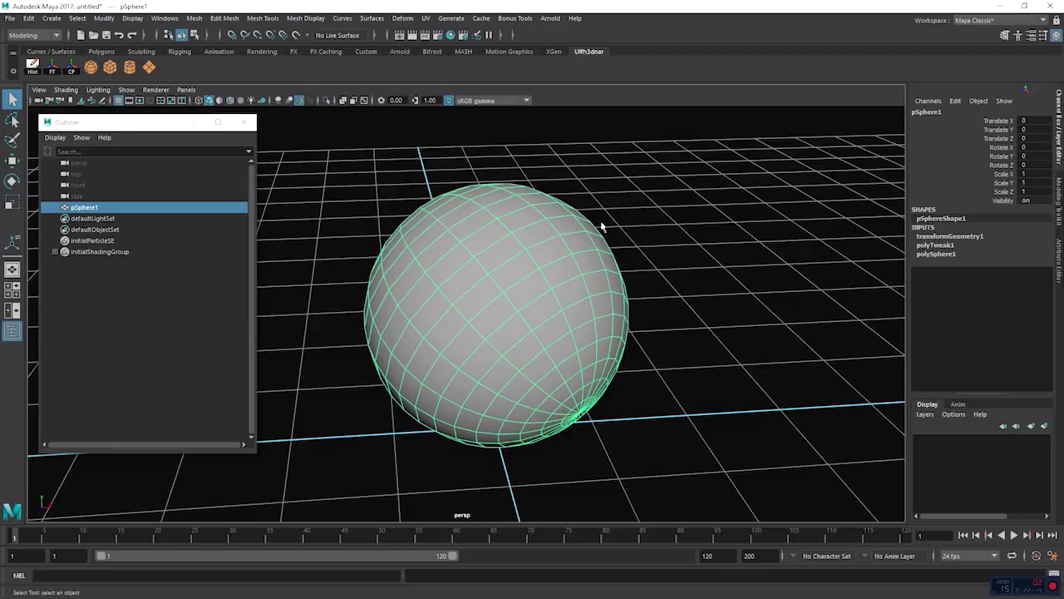
click(629, 245)
click(525, 285)
click(507, 172)
click(513, 252)
click(646, 231)
click(520, 236)
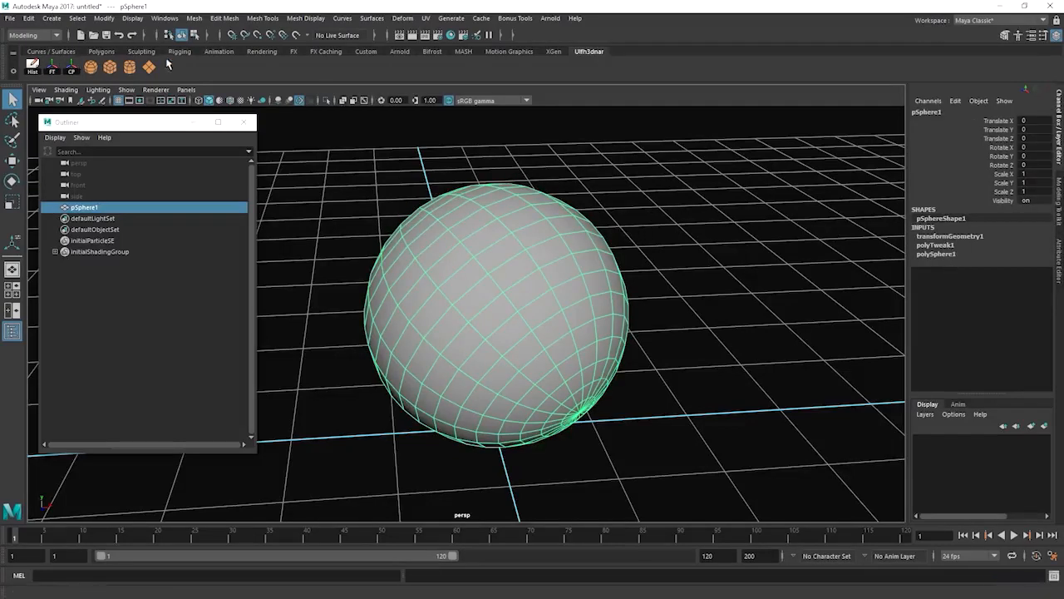
click(641, 152)
click(538, 266)
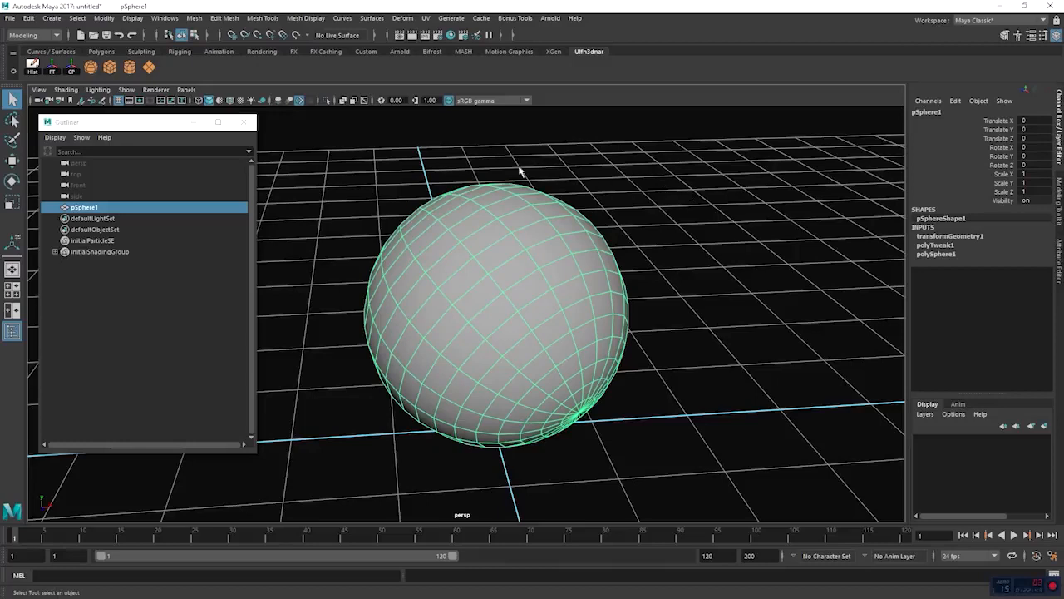
click(637, 163)
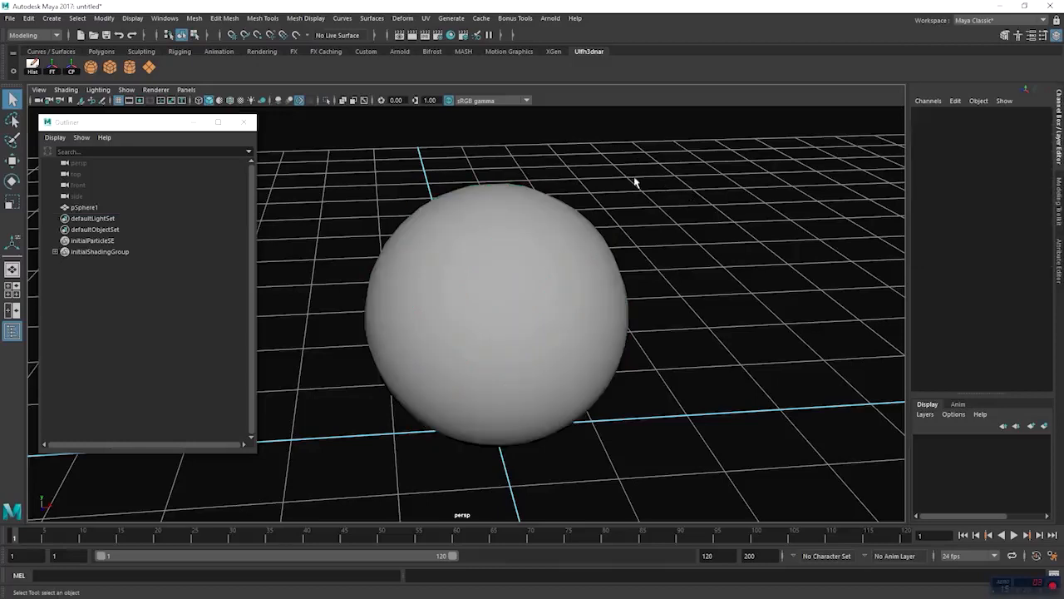
Step: Select the sphere, delete its construction history, and freeze its transformations using the personal shelf shortcuts
click(548, 216)
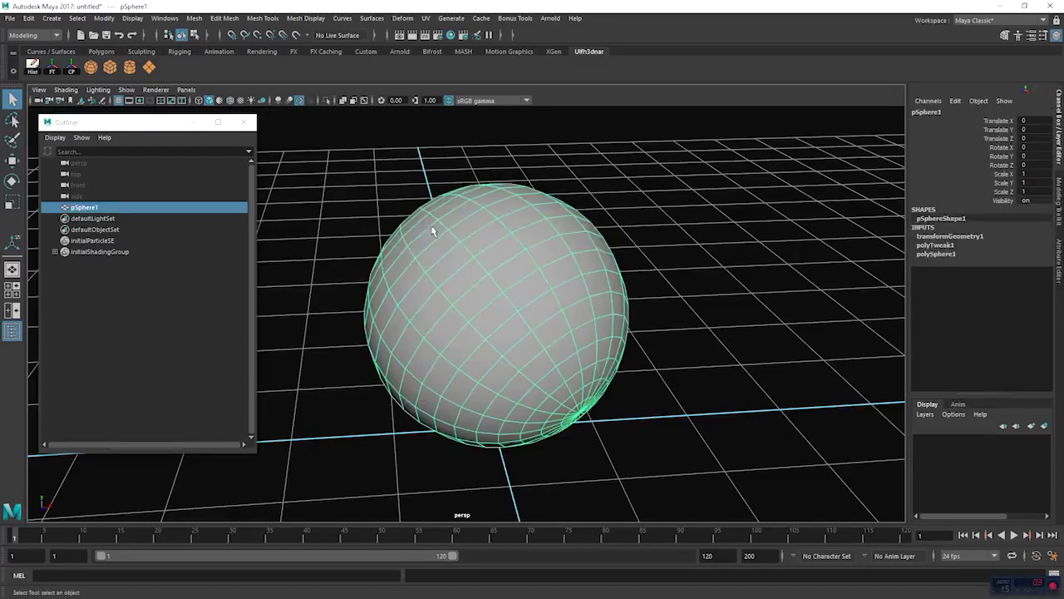
click(33, 66)
click(53, 69)
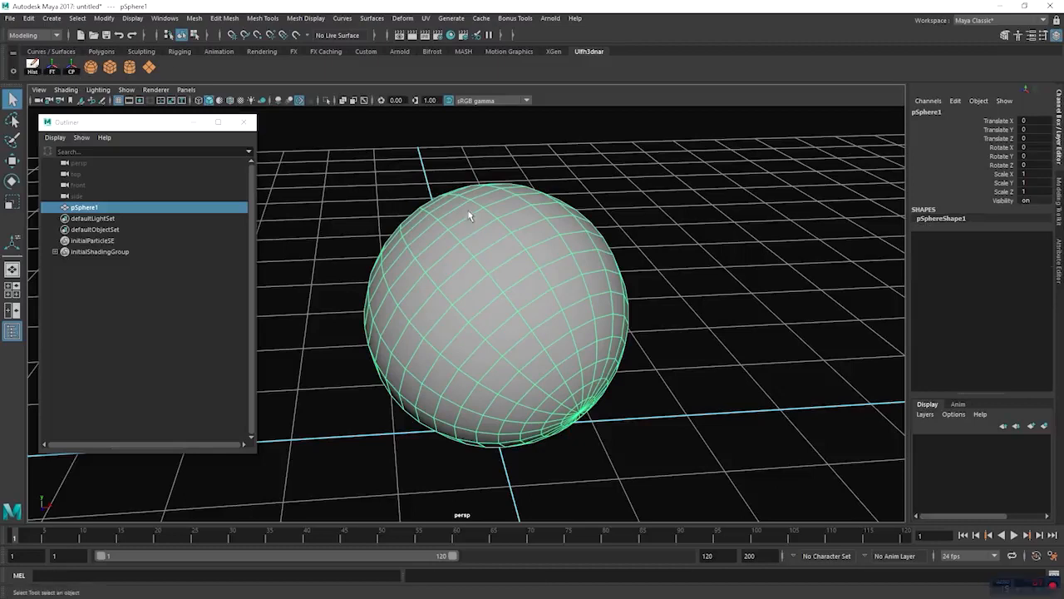
Step: Reselect the sphere with the Move tool, examine its manipulator from another angle, and clear the selection
click(672, 197)
click(489, 222)
key(w)
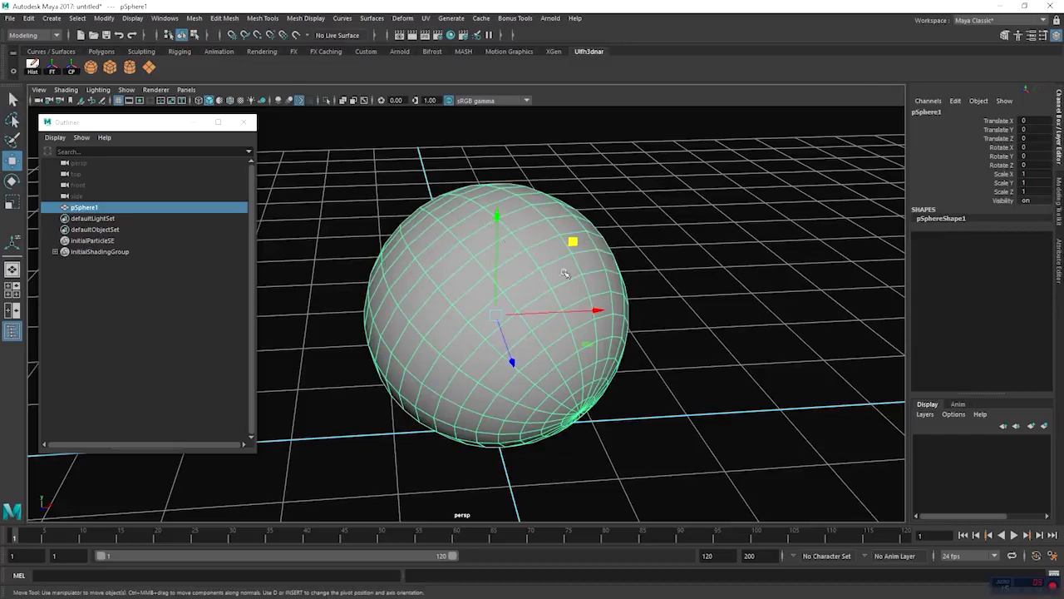
alt+drag(553, 287, 566, 283)
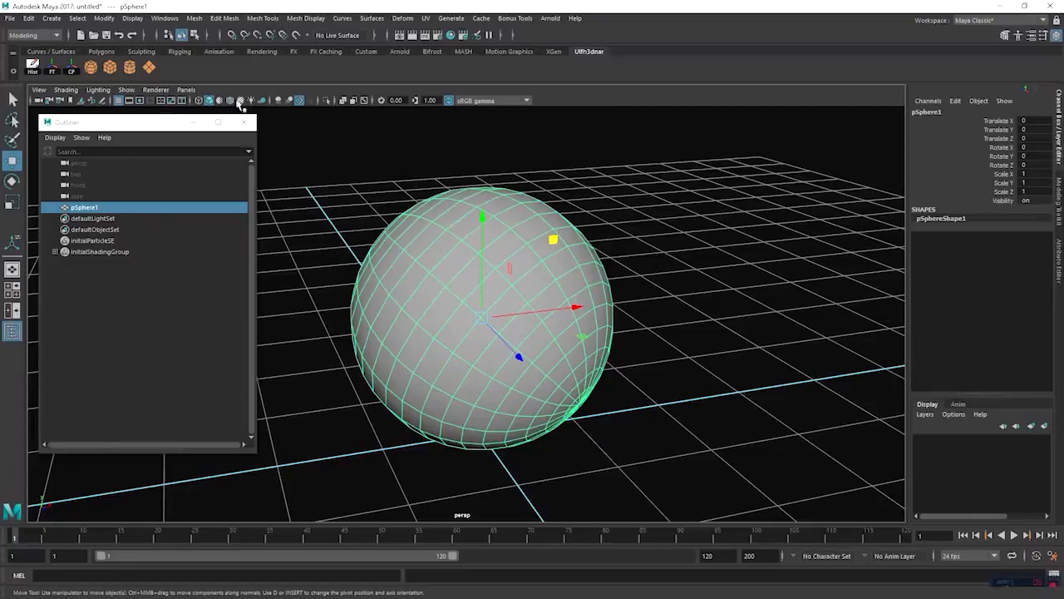
click(451, 155)
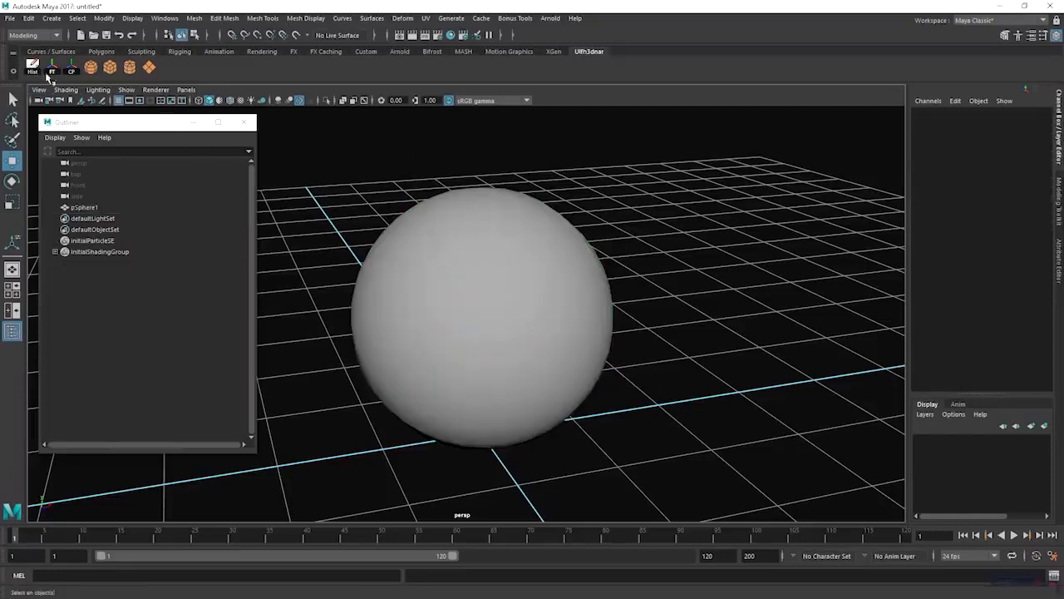